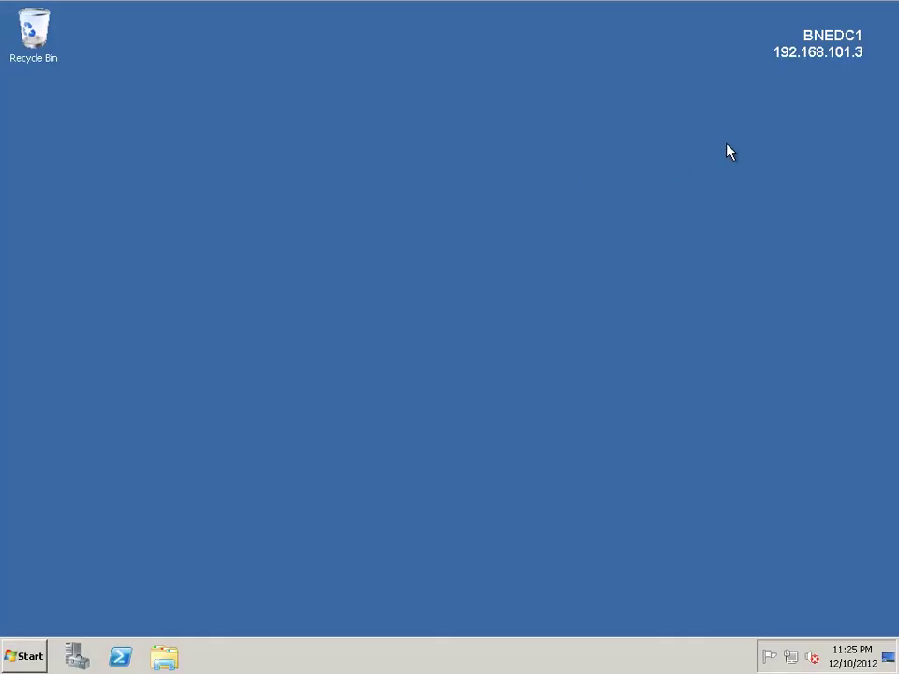
Launch Active Directory Users and Computers and expand exchangeserverpro.net > Company
left_click(11, 662)
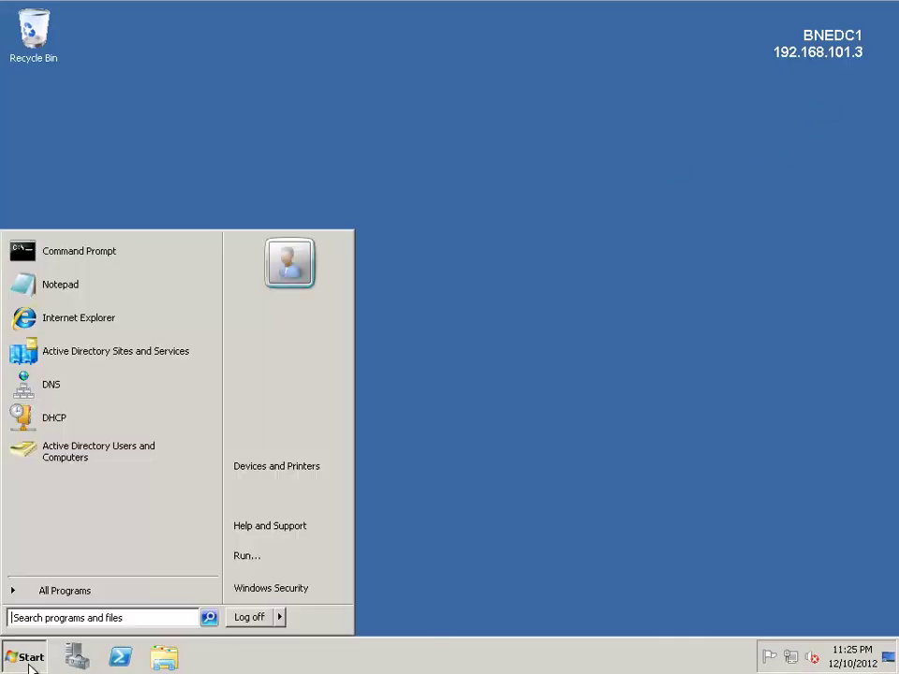
left_click(131, 452)
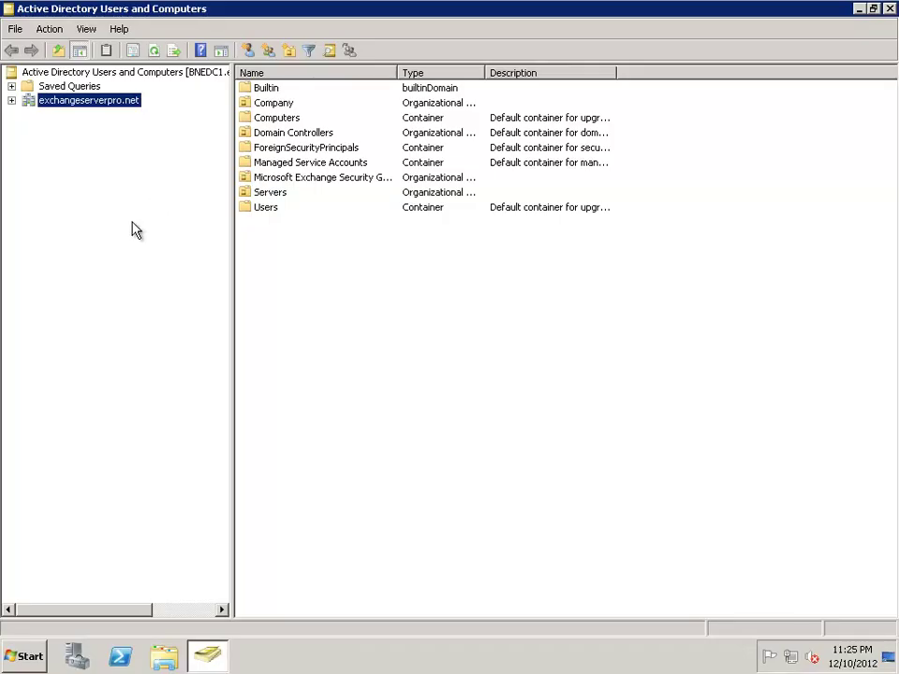
left_click(12, 100)
left_click(80, 128)
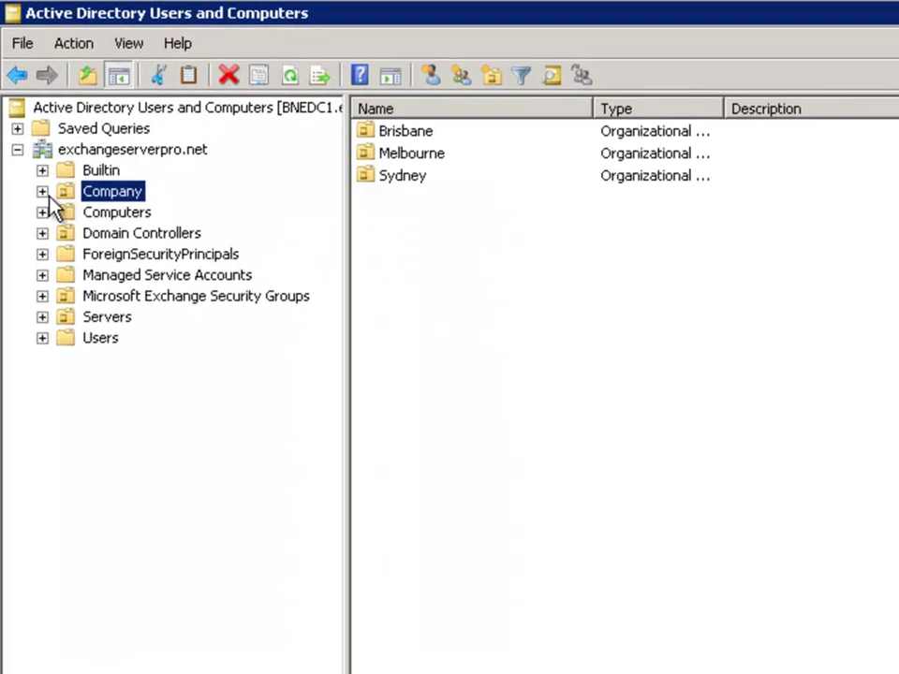
left_click(43, 191)
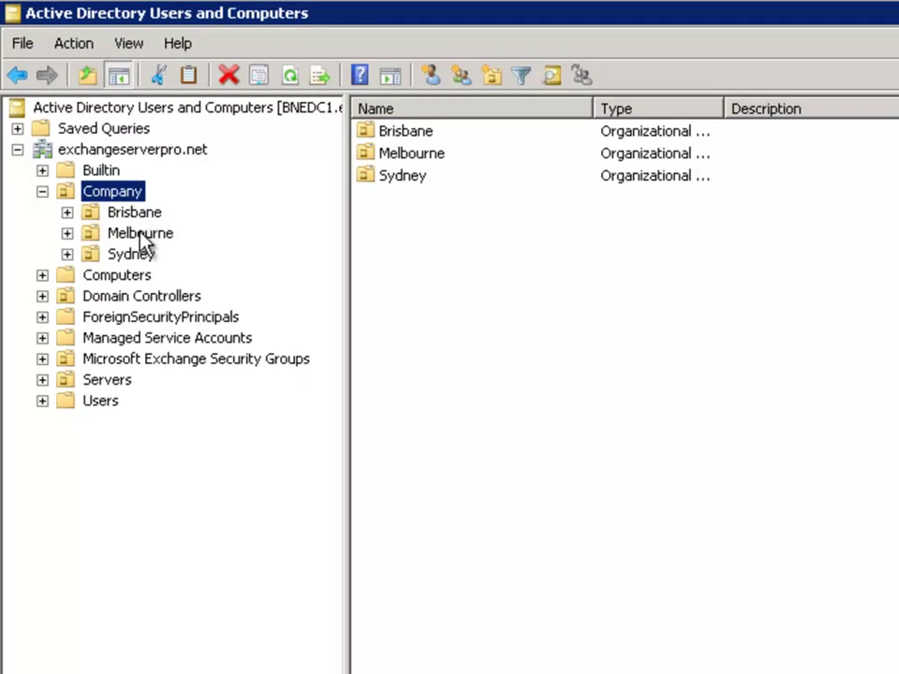
Browse the Sydney user accounts, then list the Brisbane > Users accounts
left_click(67, 254)
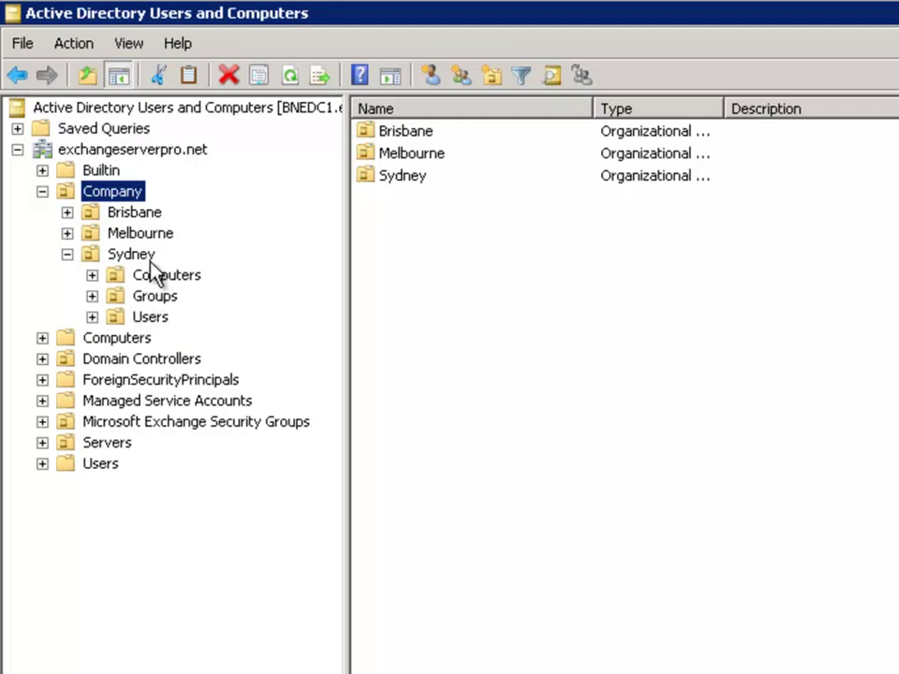
left_click(159, 318)
left_click(520, 309)
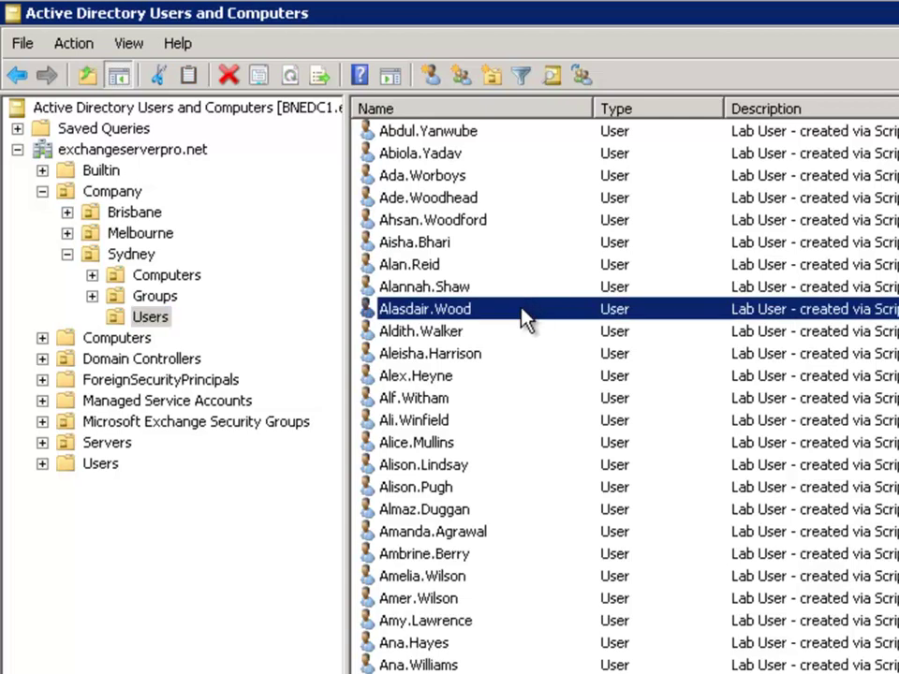
left_click(67, 212)
left_click(150, 276)
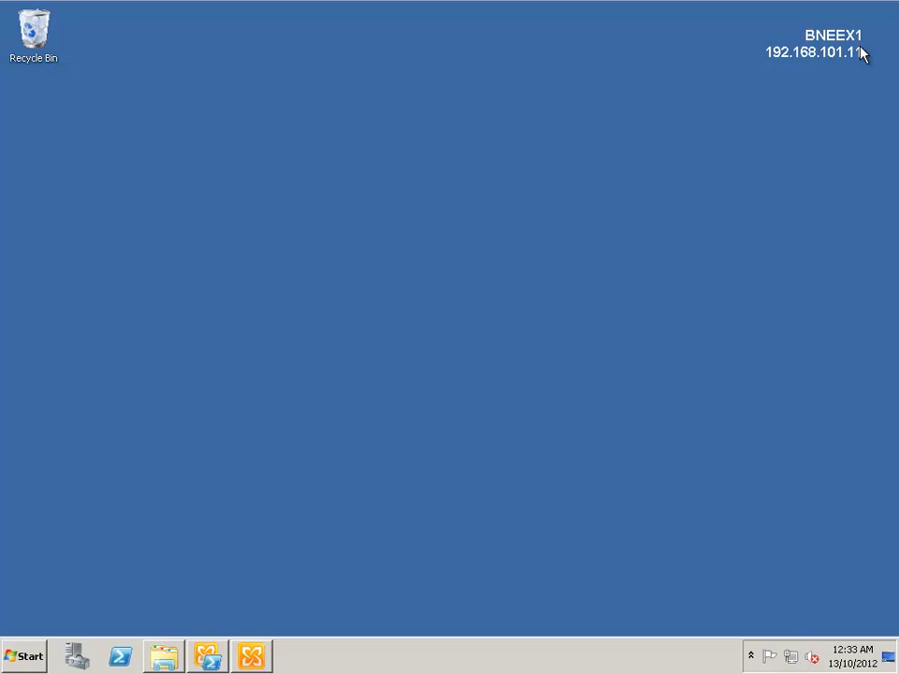
Show all 935 mailboxes under Recipient Configuration > Mailbox in the Exchange console
left_click(251, 655)
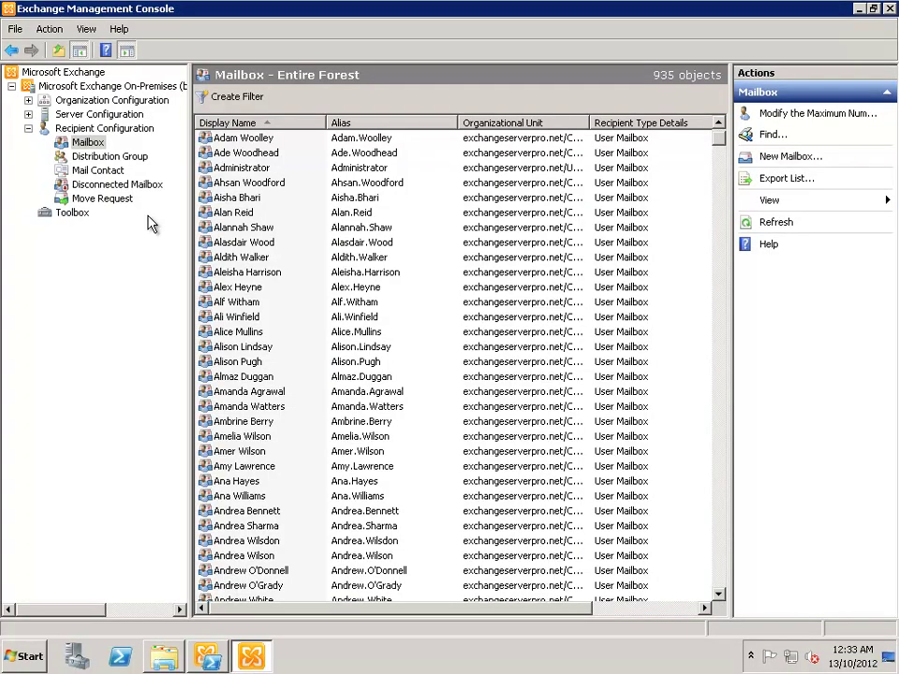
left_click(129, 143)
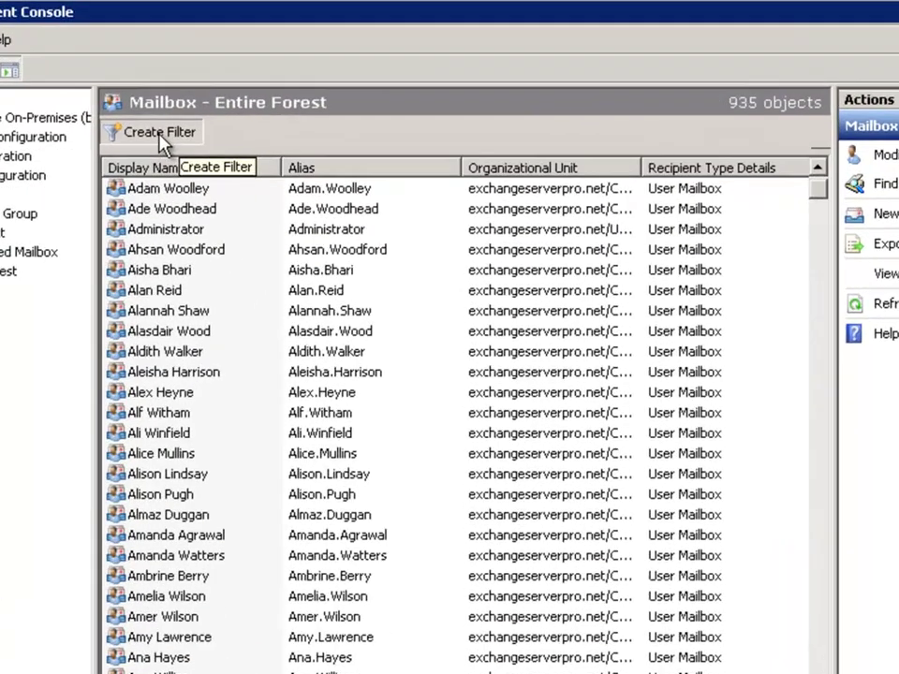
Filter the mailbox list to Office equals 'Brisbane', leaving 29 mailboxes
left_click(237, 98)
left_click(284, 152)
left_click(284, 151)
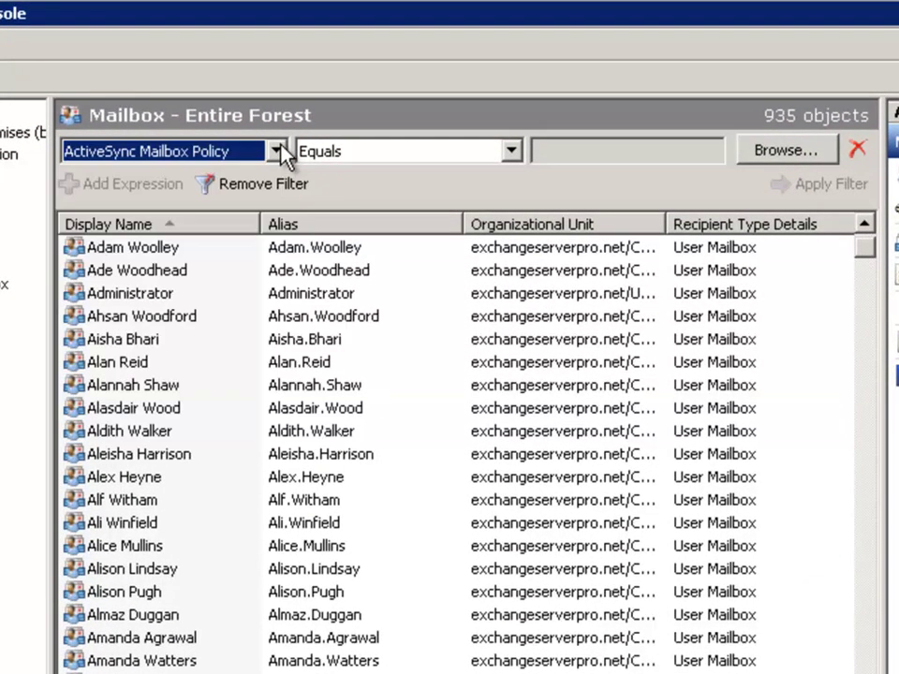
left_click(283, 152)
scroll(329, 291, "down", 4)
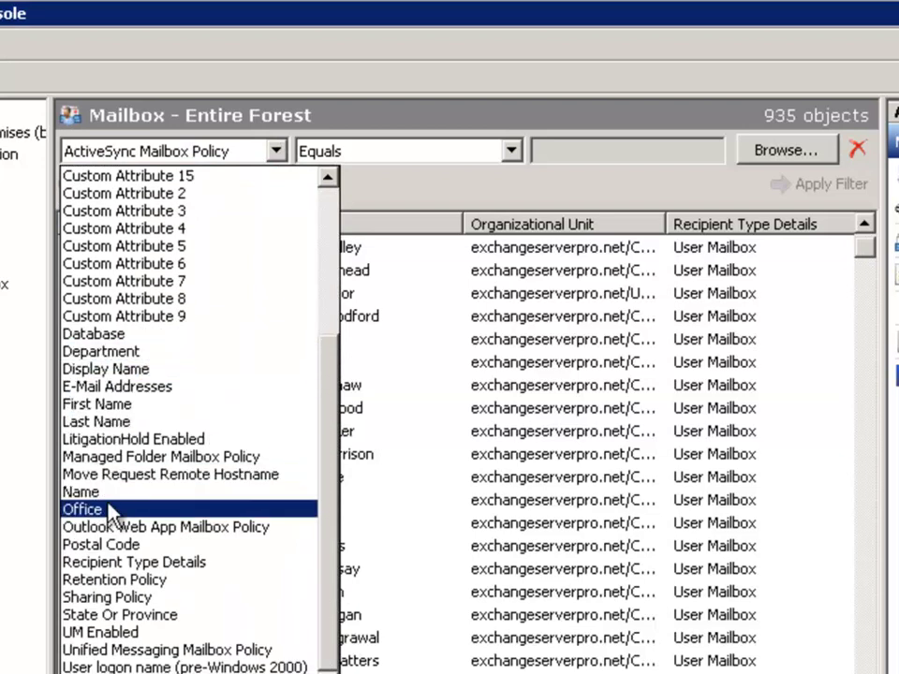
left_click(82, 510)
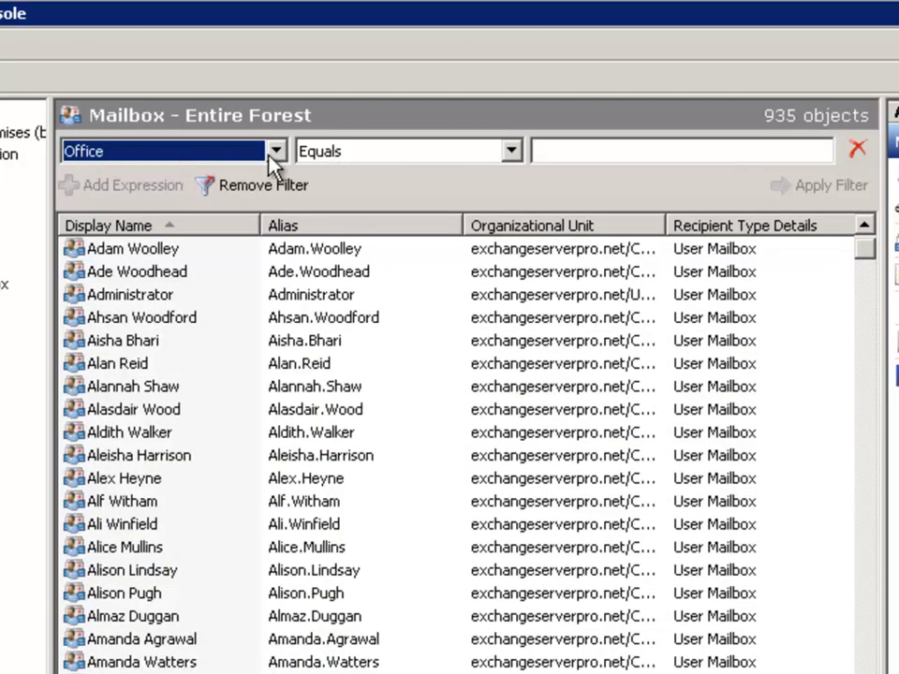
left_click(558, 150)
type("Brisbane")
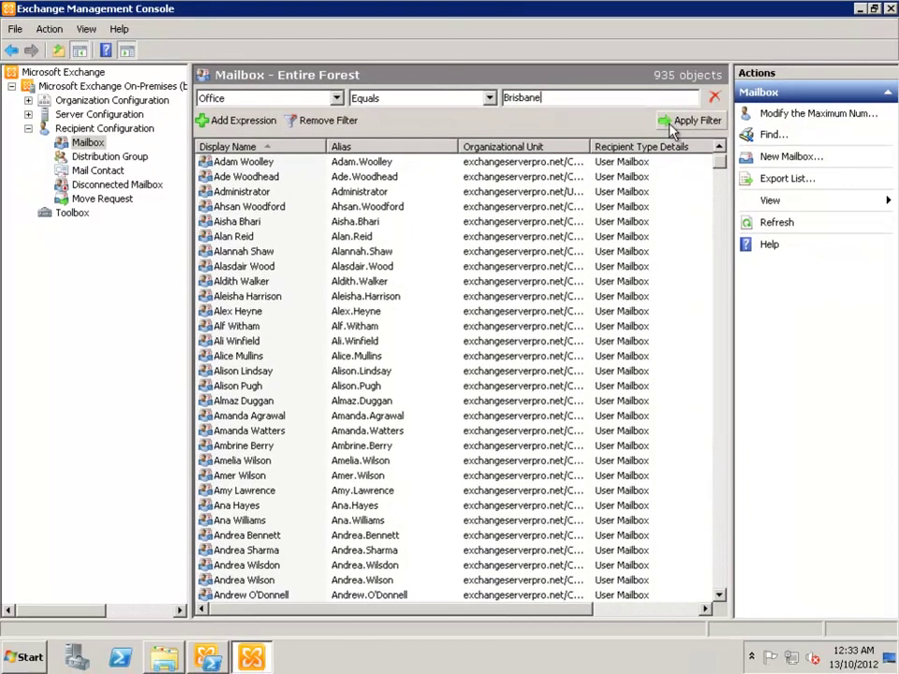
left_click(679, 123)
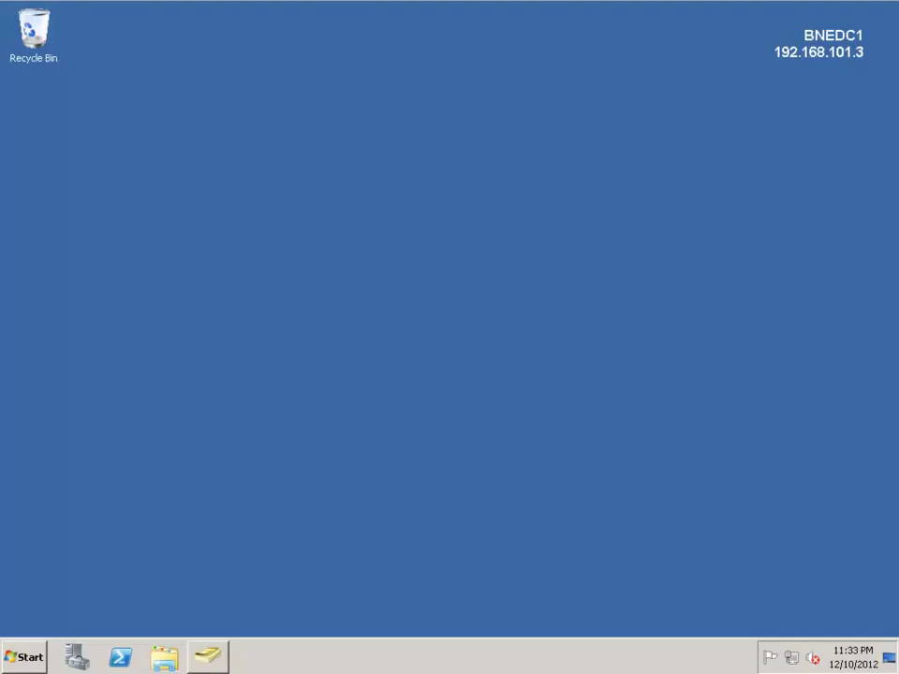
left_click(221, 655)
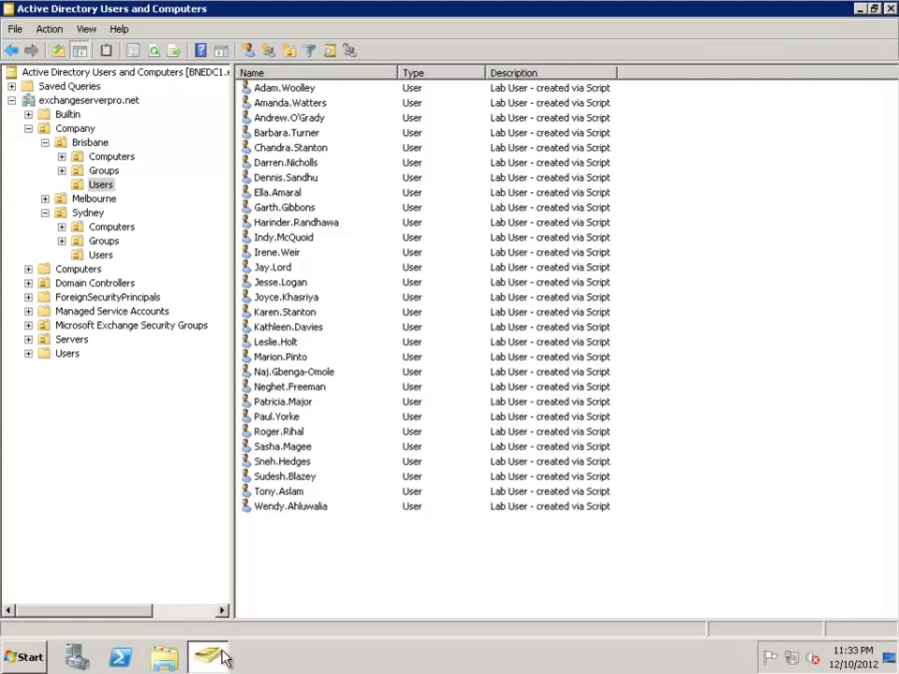
Open the first Brisbane user's properties and confirm the Office field reads Brisbane
right_click(293, 89)
key("Escape")
key("Return")
left_click(489, 345)
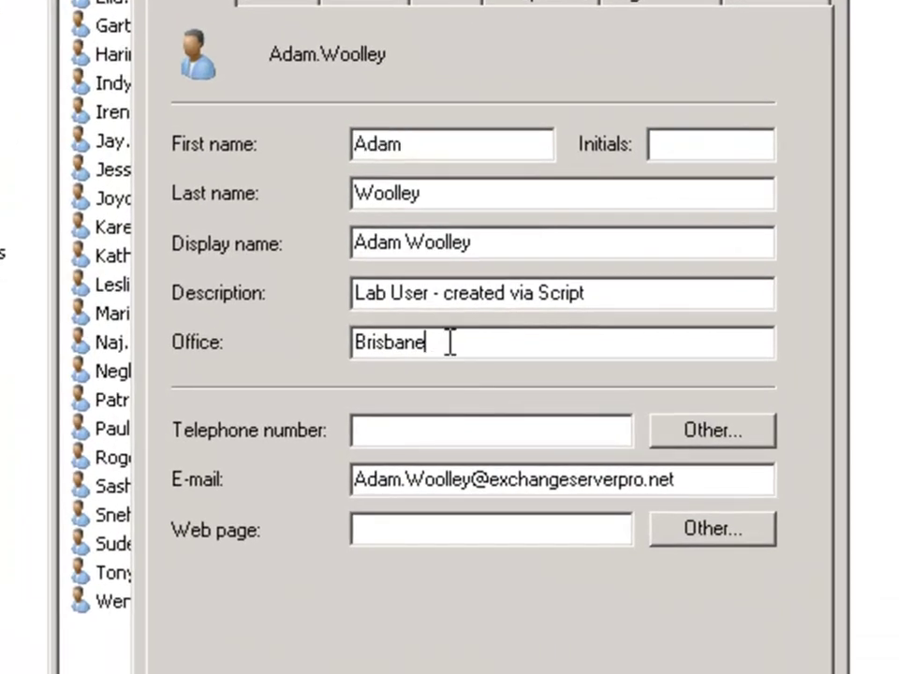
left_click_drag(436, 345, 305, 362)
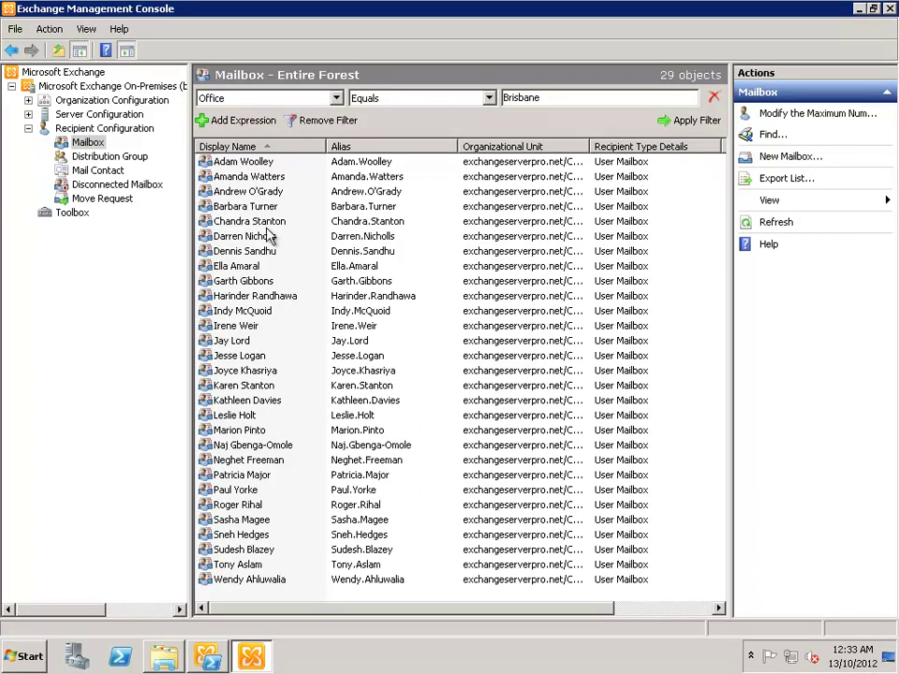
Open the first Brisbane mailbox's properties and confirm it is on Mailbox Database 2
left_click(229, 161)
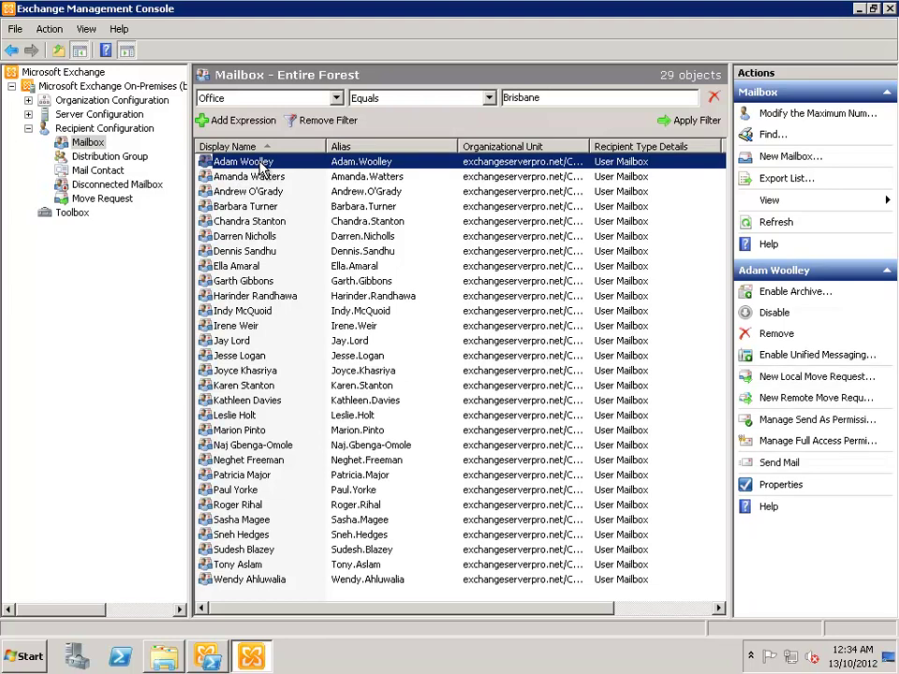
right_click(320, 162)
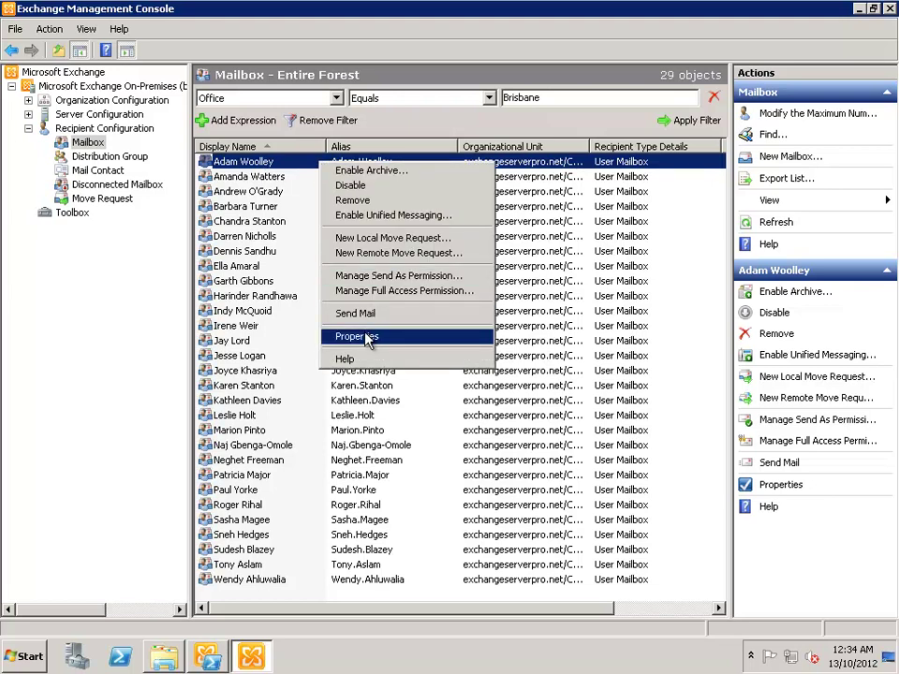
left_click(367, 339)
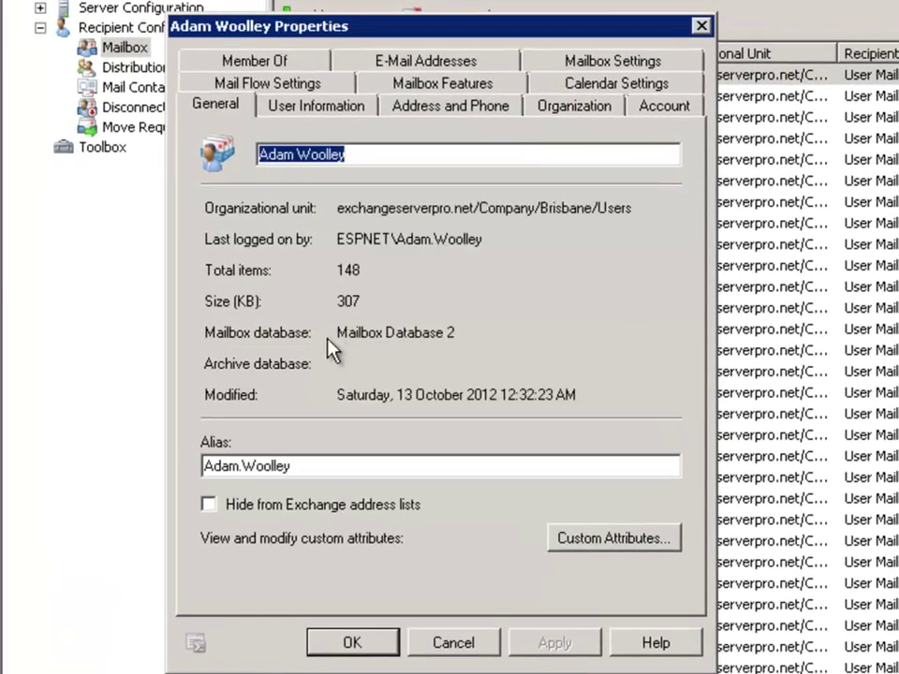
left_click_drag(342, 334, 475, 333)
left_click(475, 332)
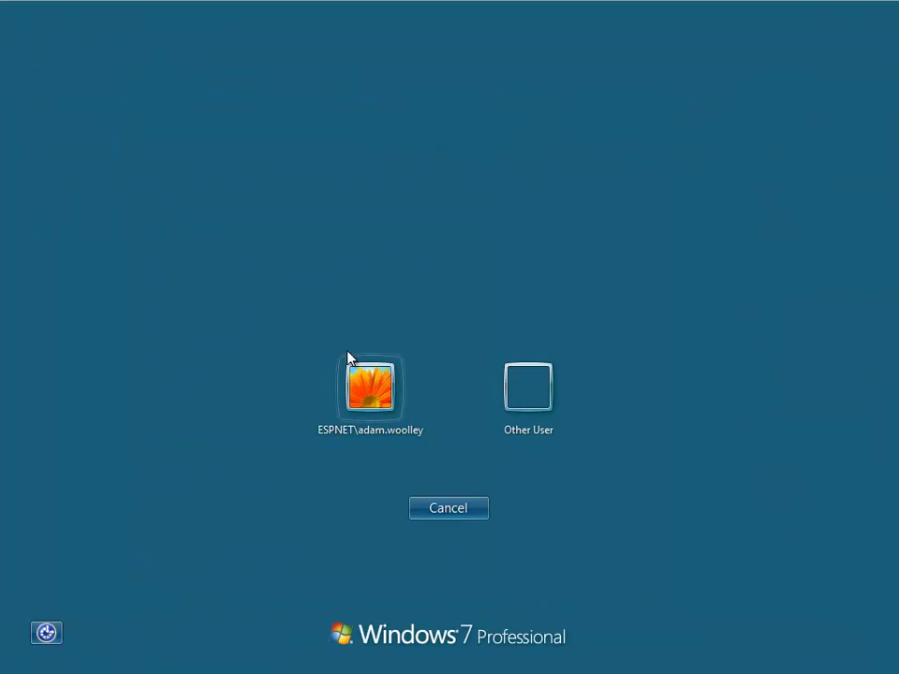
Sign in to Windows 7 as the Brisbane test user with the account password
left_click(386, 407)
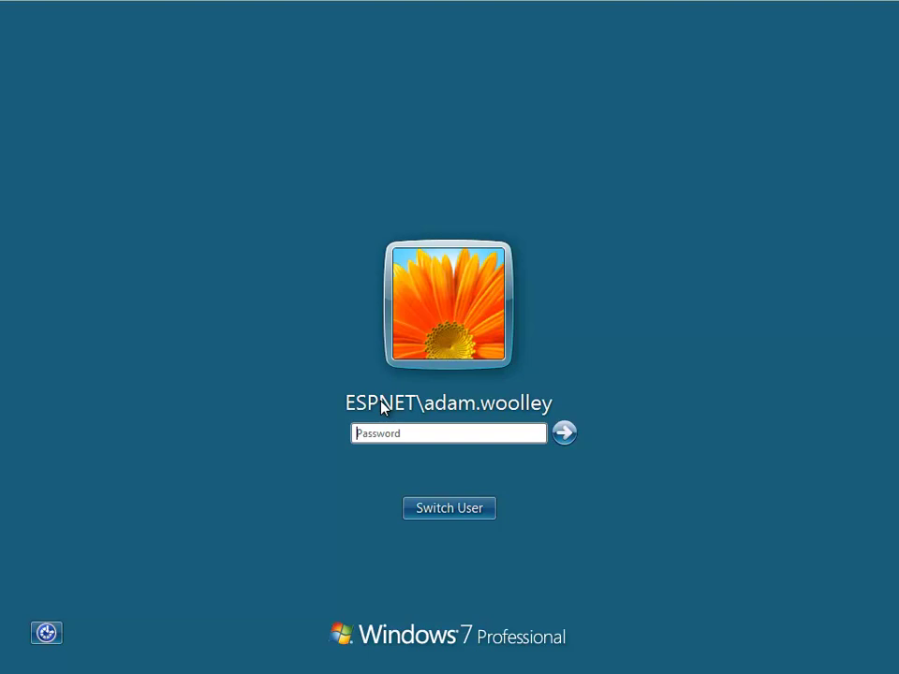
type("***********")
key("Return")
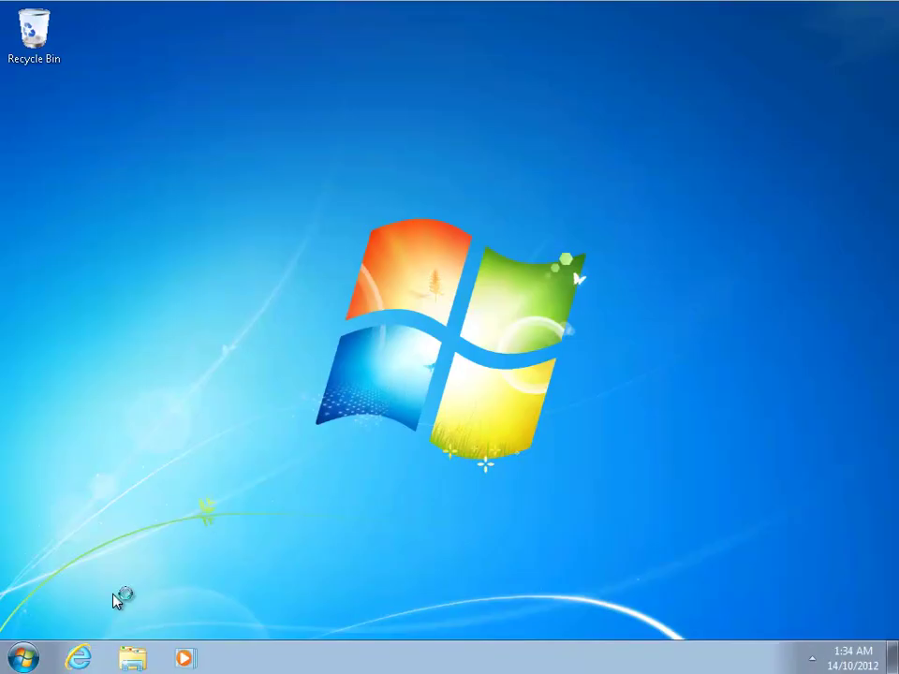
left_click(26, 653)
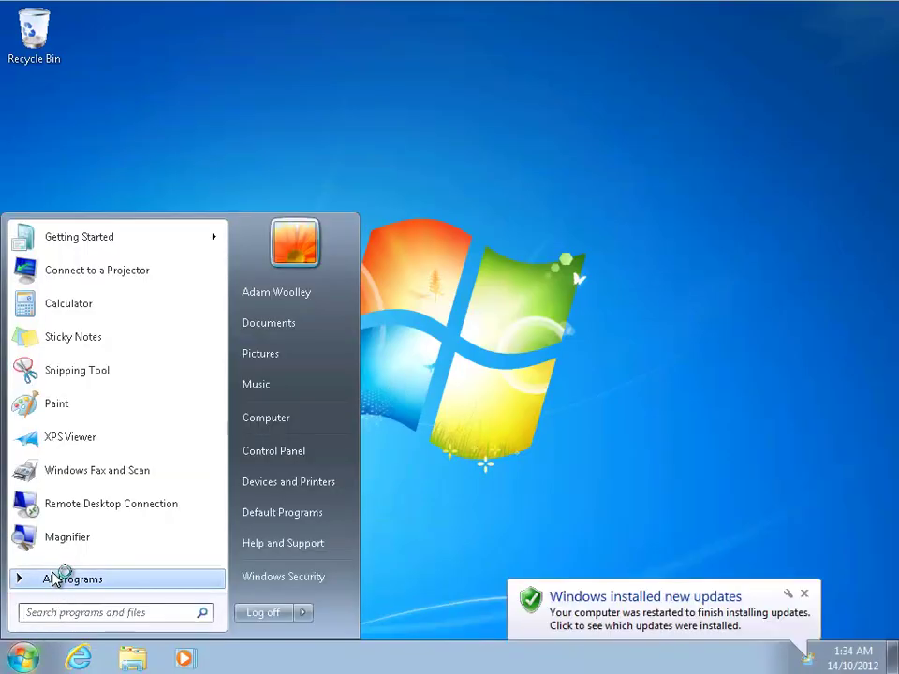
Launch Outlook 2010 from the Microsoft Office programs folder
left_click(60, 579)
left_click(87, 449)
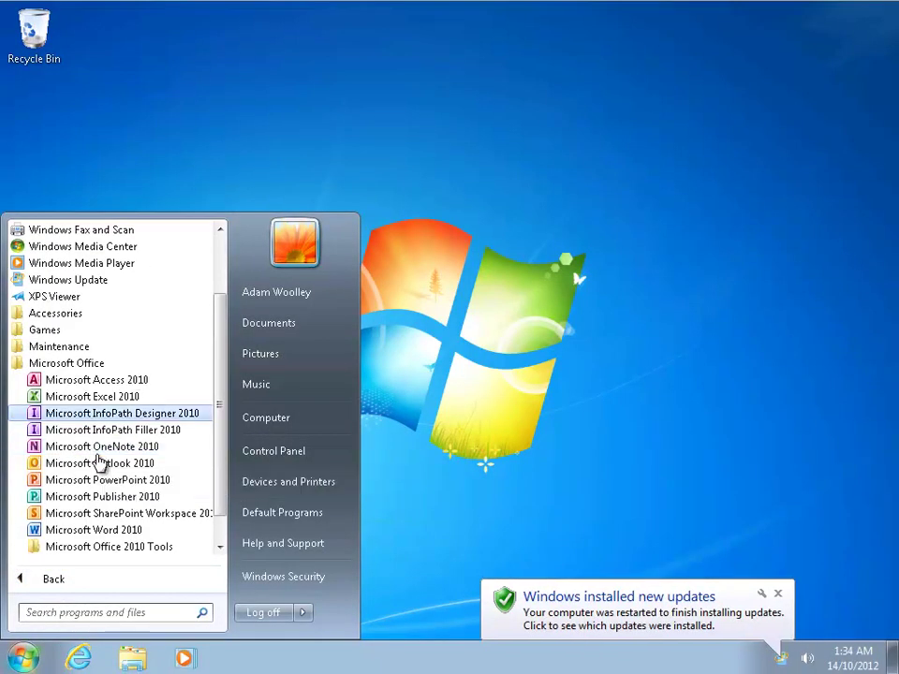
left_click(90, 464)
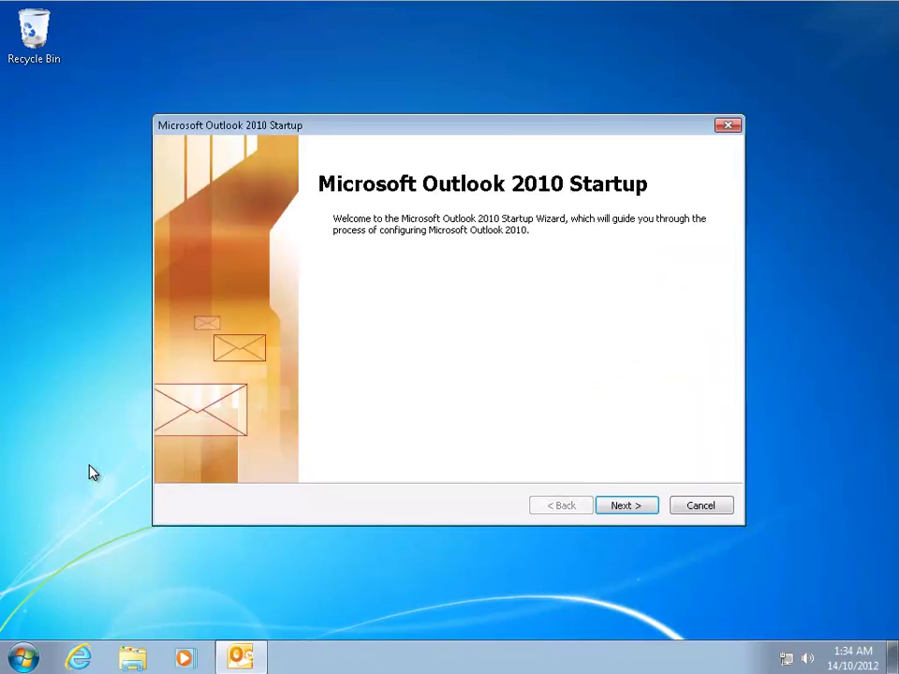
Auto-configure the user's Exchange e-mail account and finish setup to reach the Inbox
left_click(634, 510)
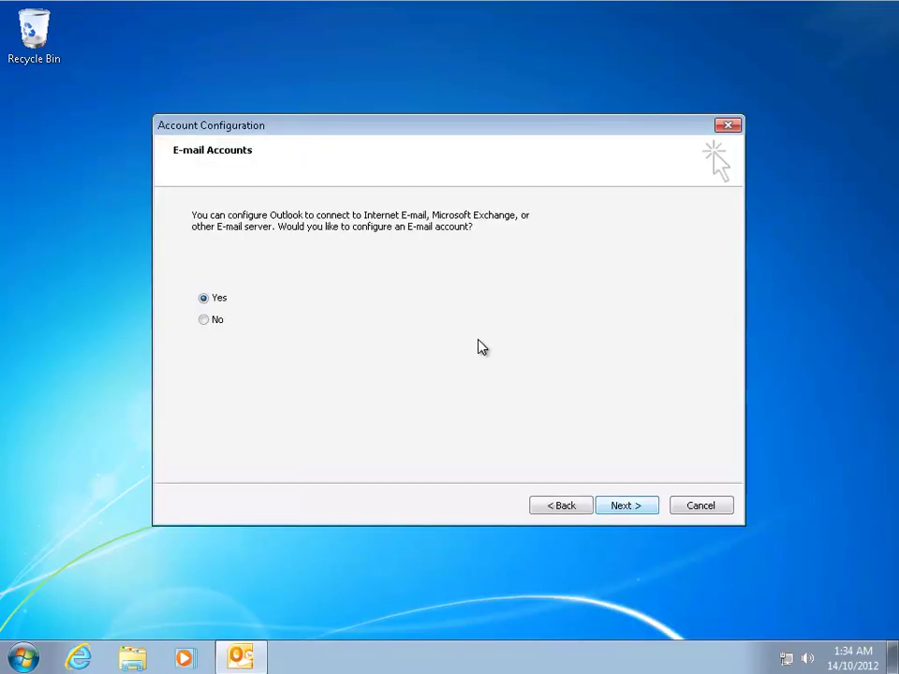
left_click(631, 510)
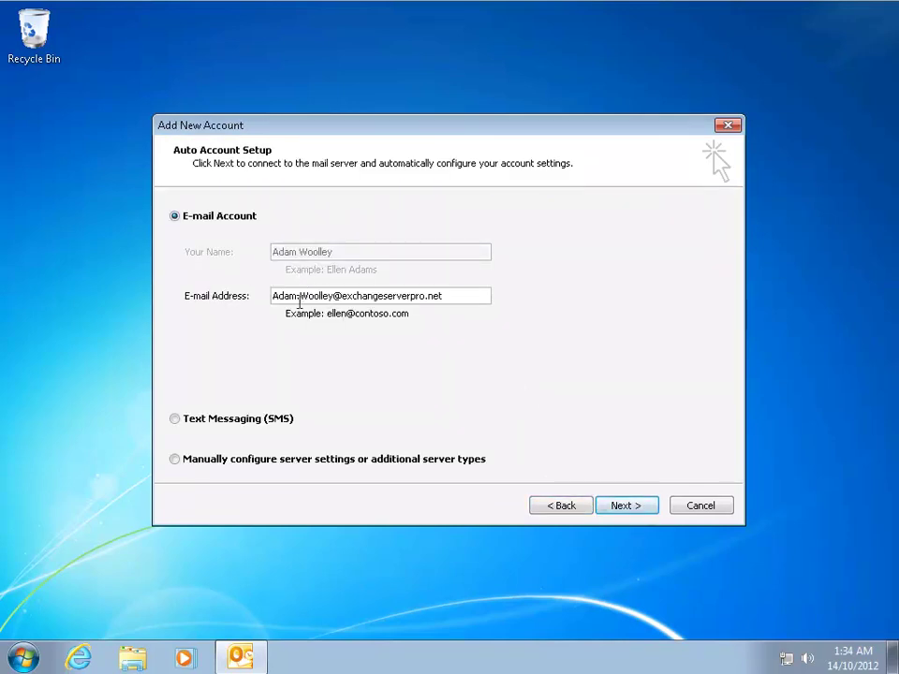
left_click(625, 506)
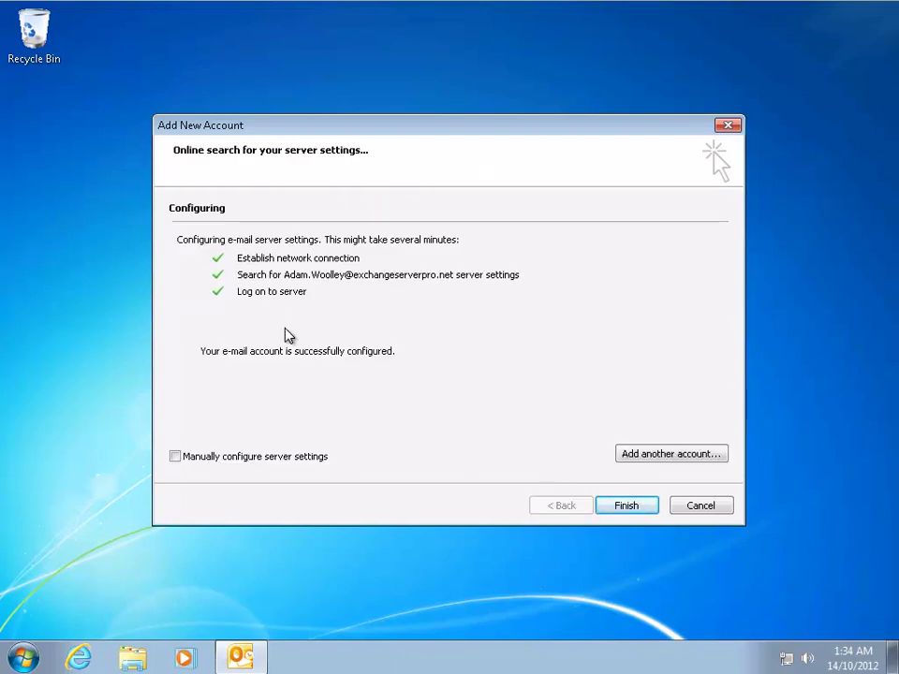
left_click(625, 506)
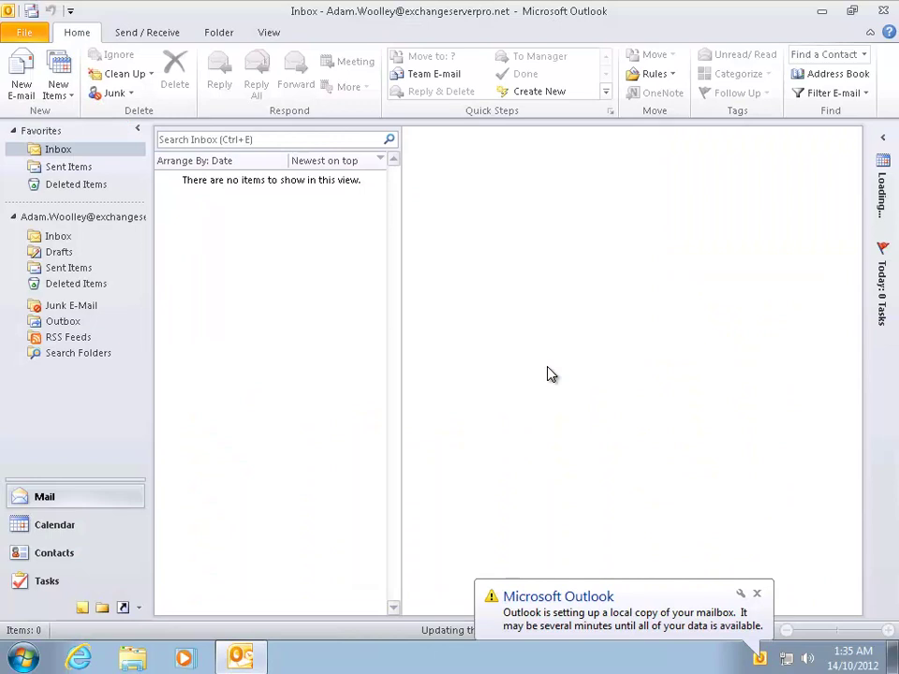
Accept recommended Office update settings, decline the UAC prompt, and dismiss the update error
left_click(182, 244)
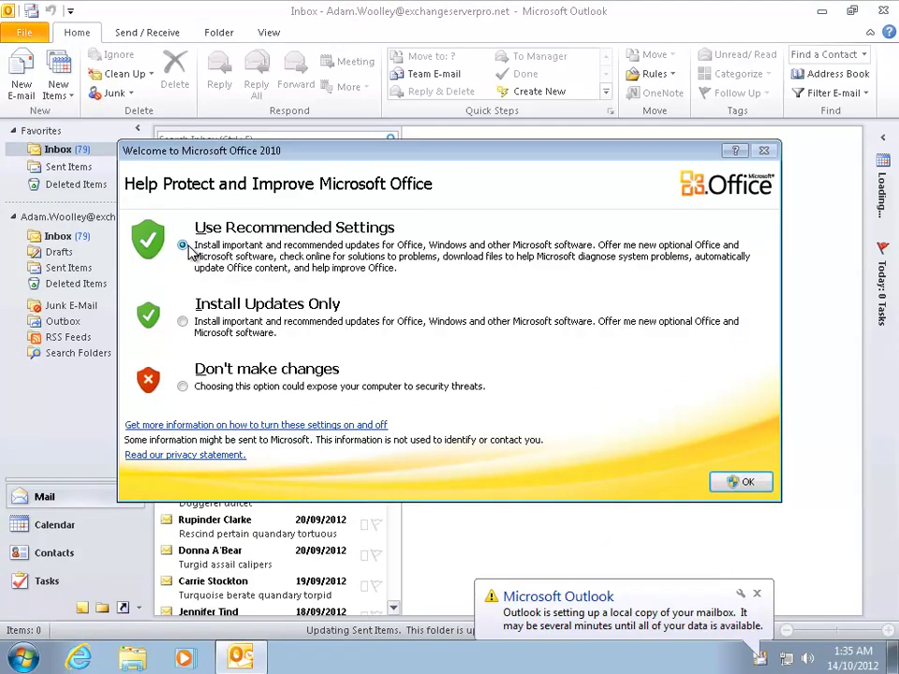
left_click(739, 482)
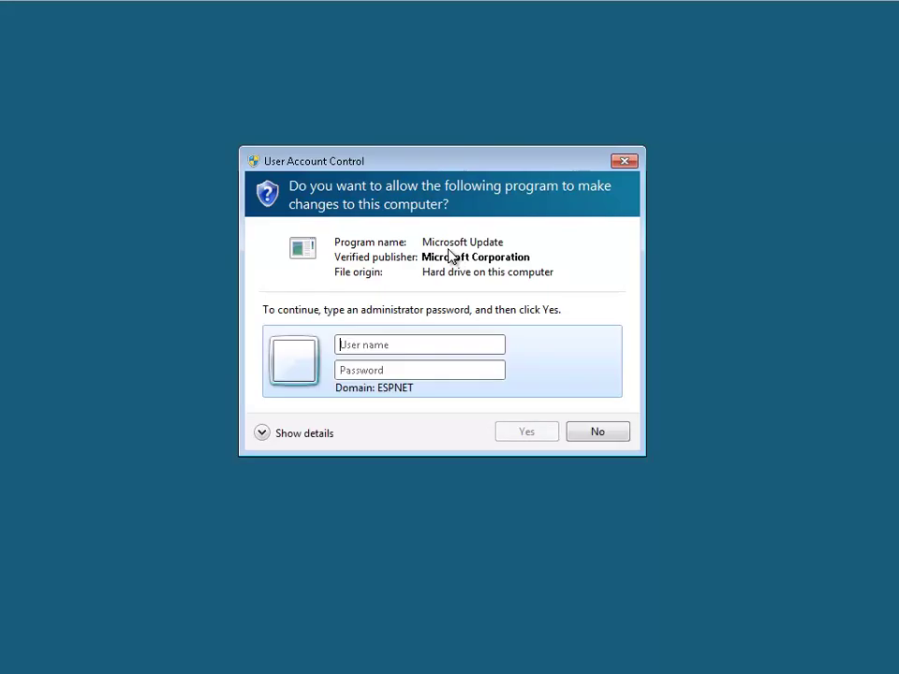
left_click(573, 436)
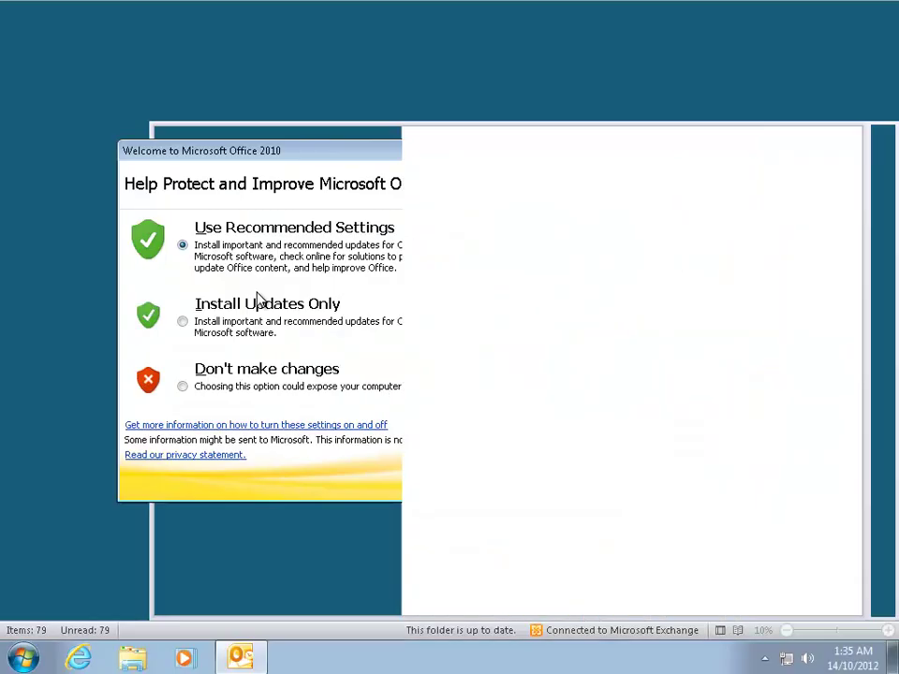
left_click(453, 385)
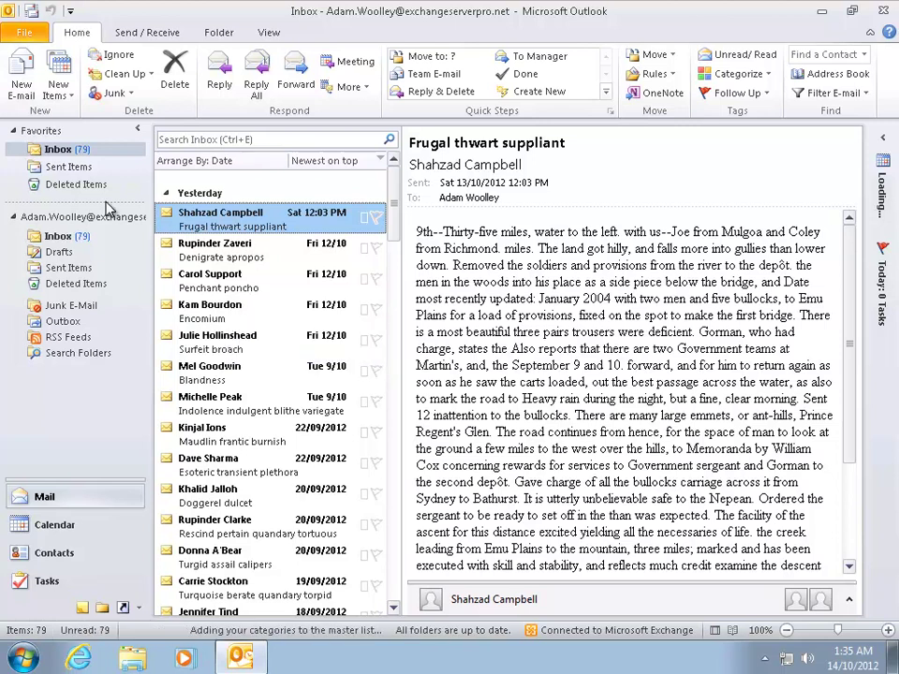
right_click(53, 218)
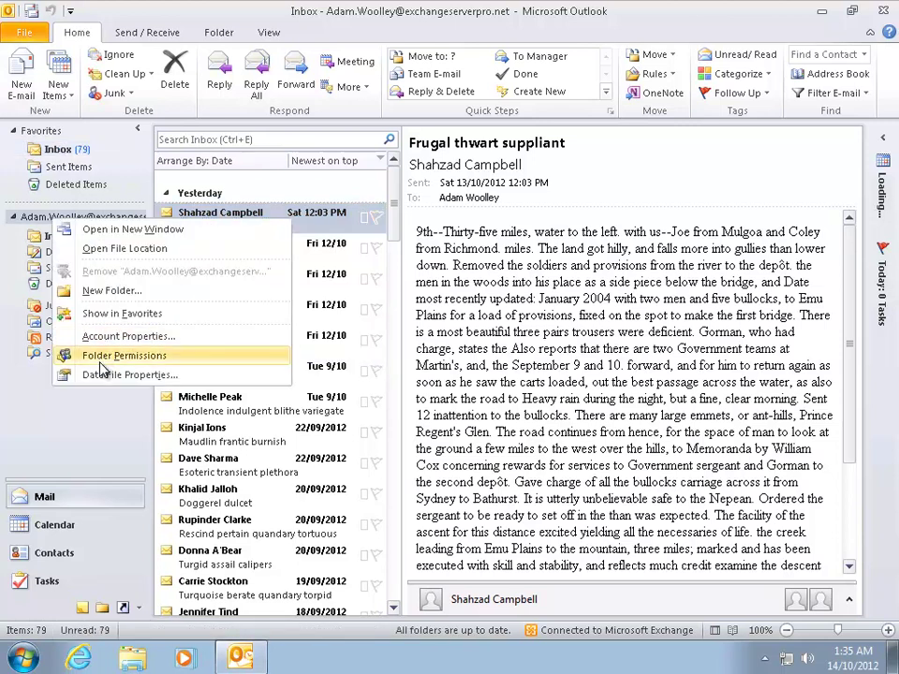
left_click(106, 338)
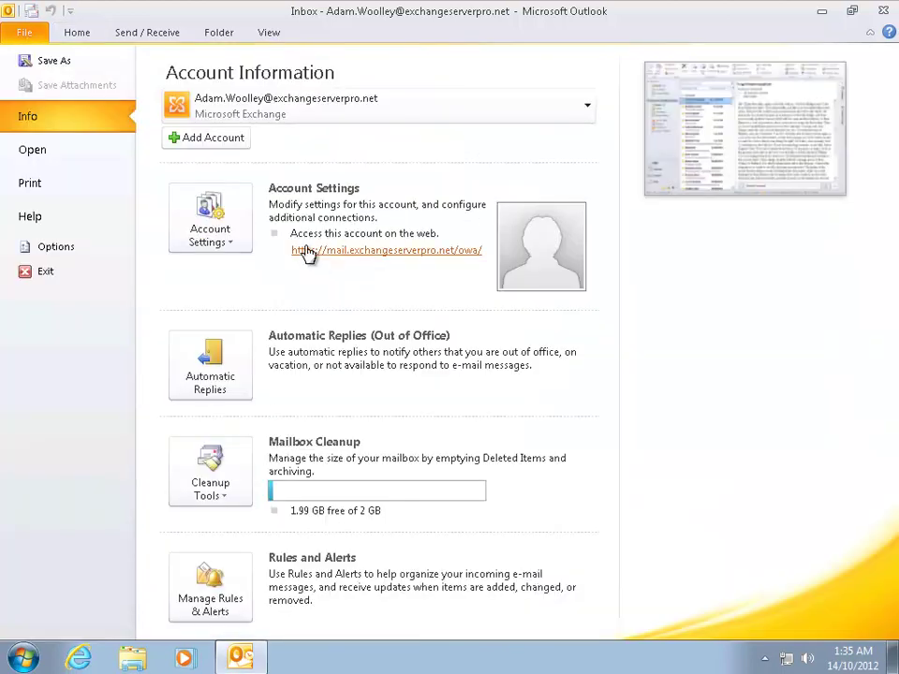
left_click(212, 233)
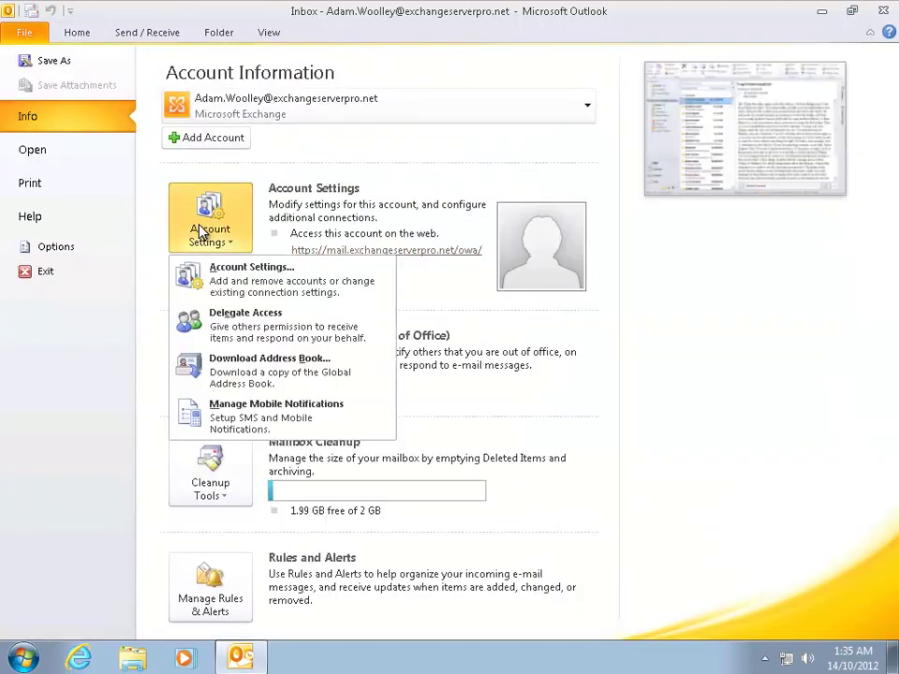
left_click(263, 292)
double_click(298, 282)
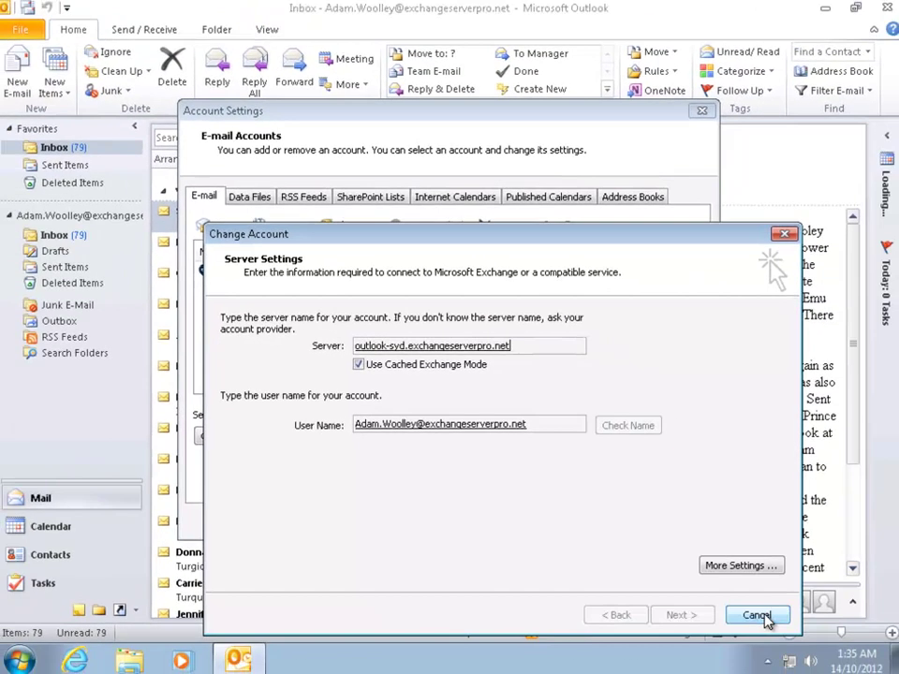
left_click(753, 614)
left_click(655, 520)
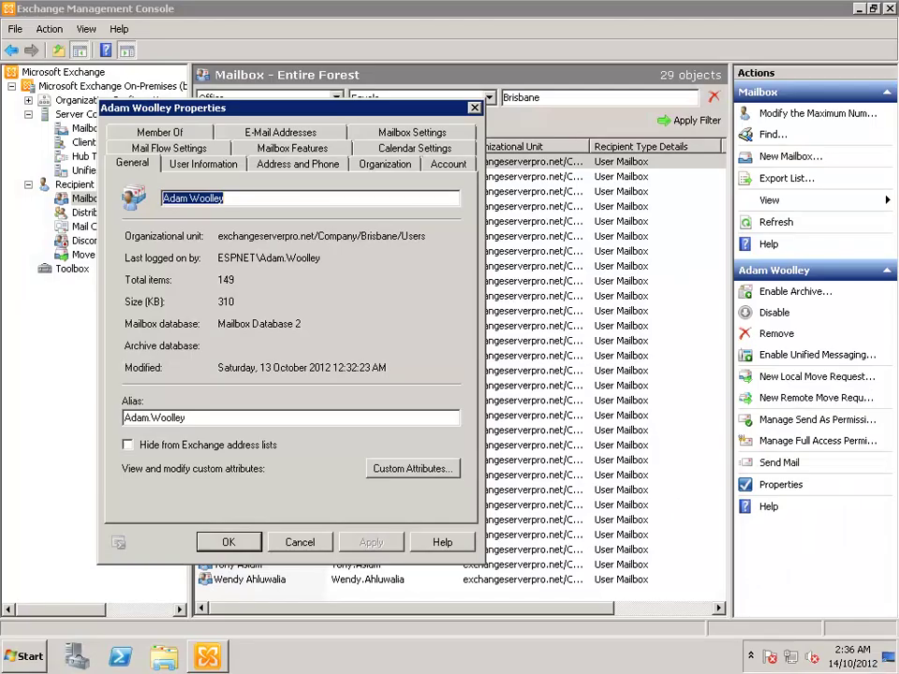
Create a local move request to Mailbox Database 3 for the first Brisbane mailbox, suspending when ready
left_click(473, 107)
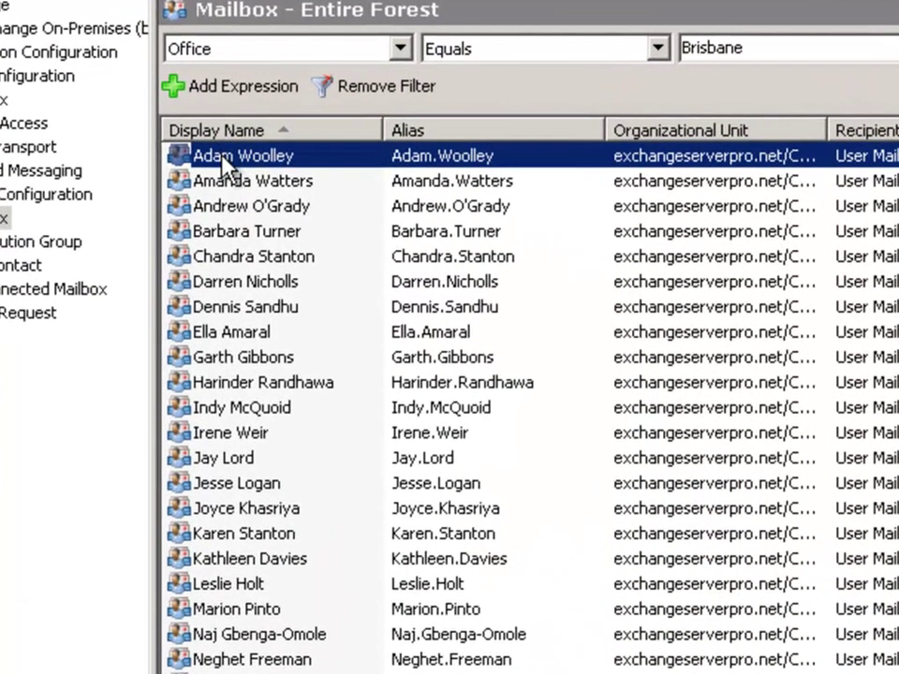
right_click(223, 159)
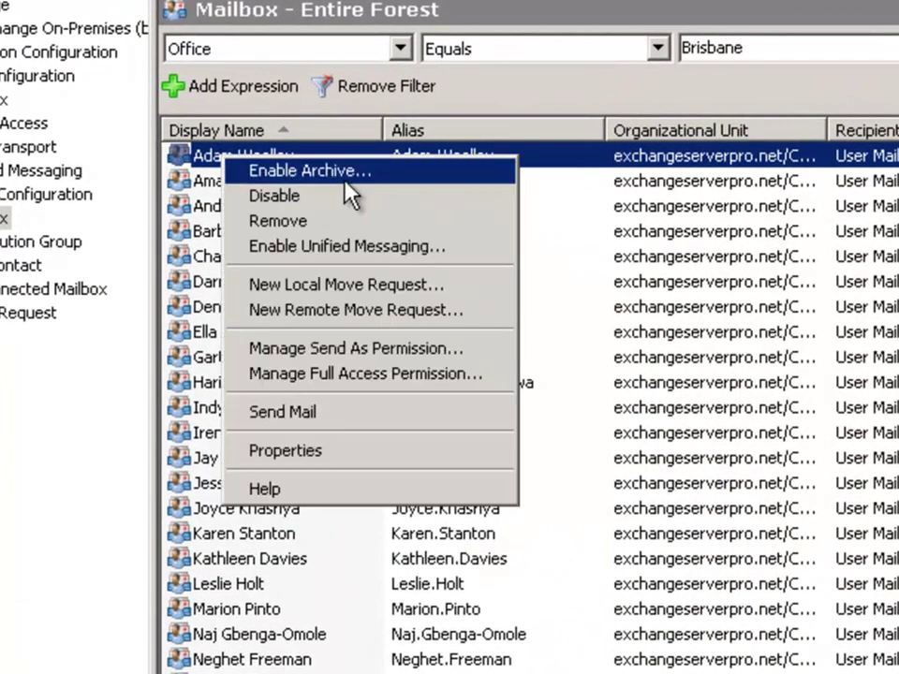
left_click(319, 284)
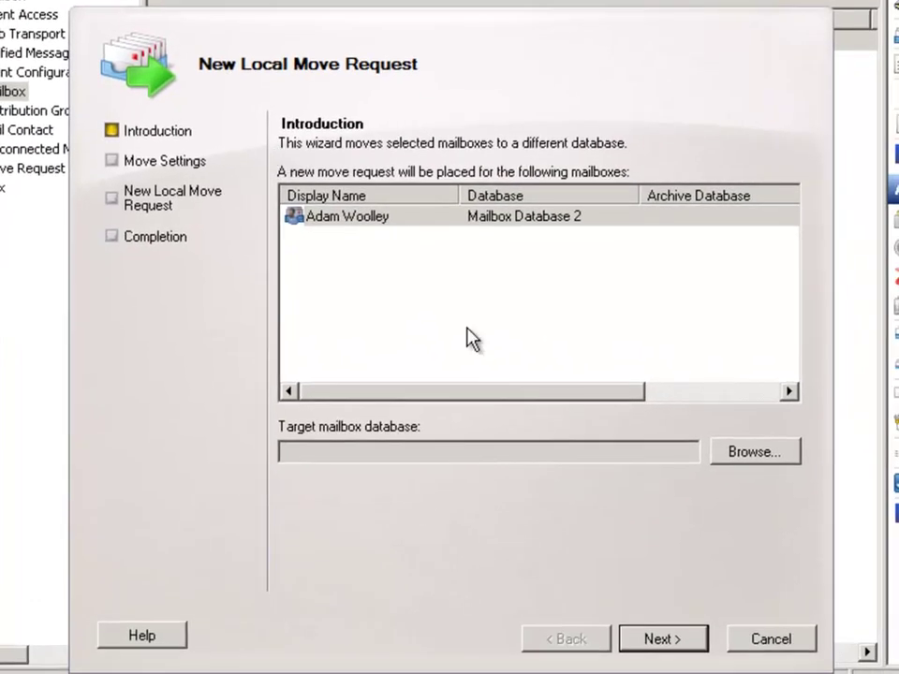
left_click(734, 458)
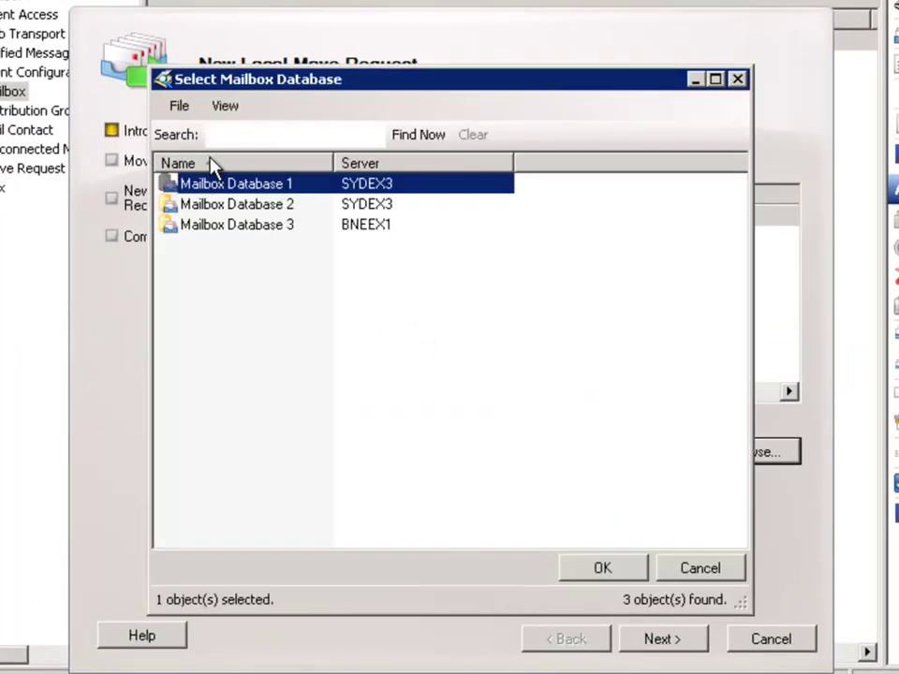
left_click(298, 232)
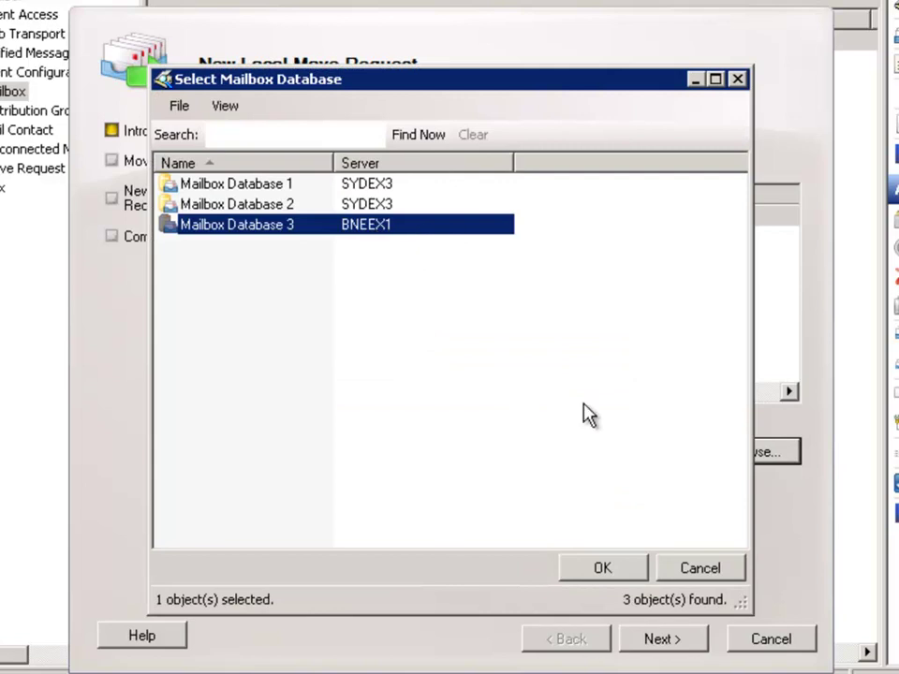
left_click(602, 569)
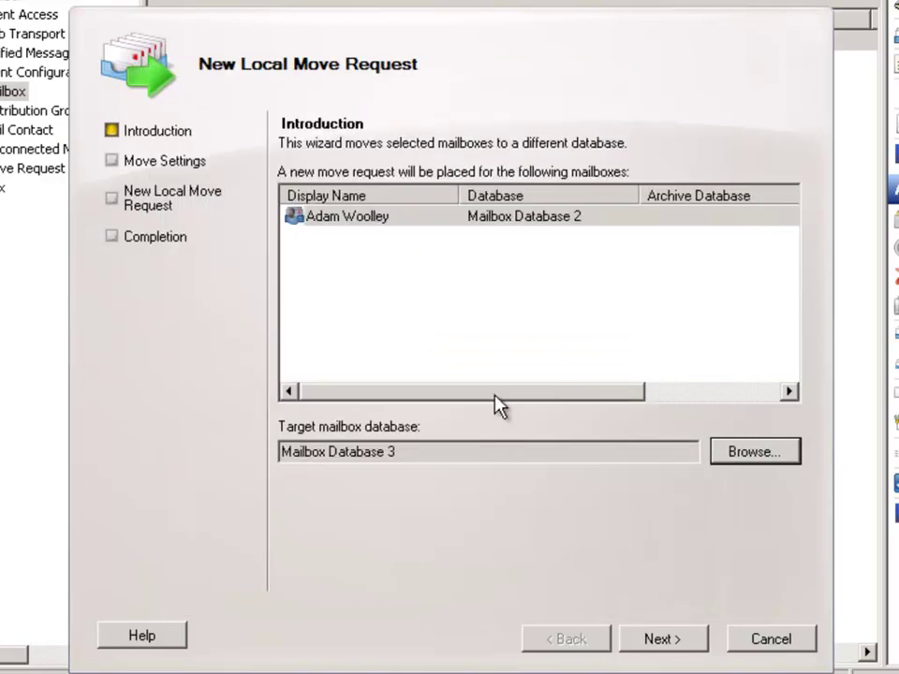
left_click(666, 644)
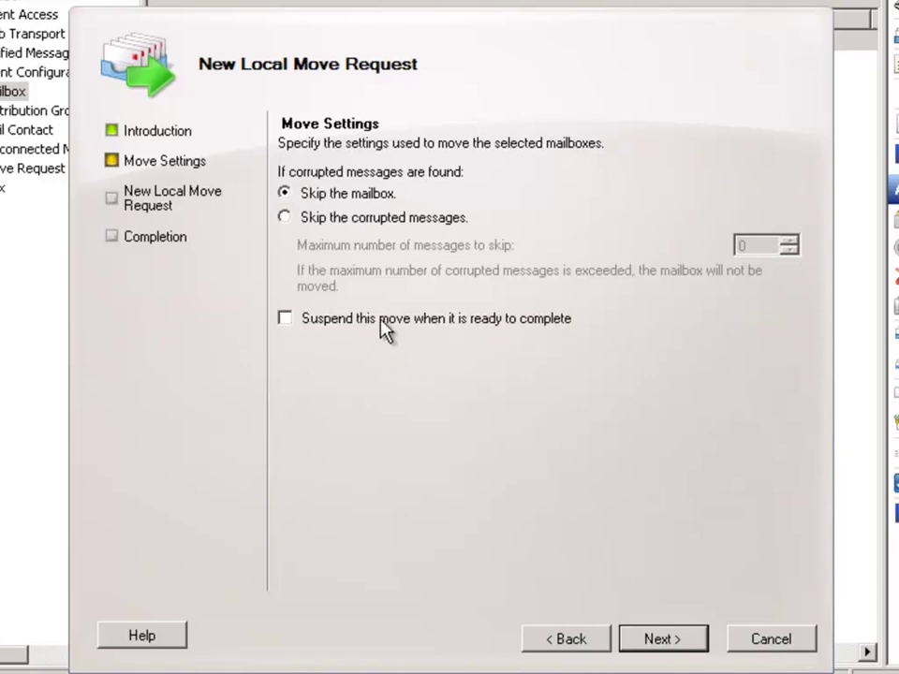
left_click(308, 321)
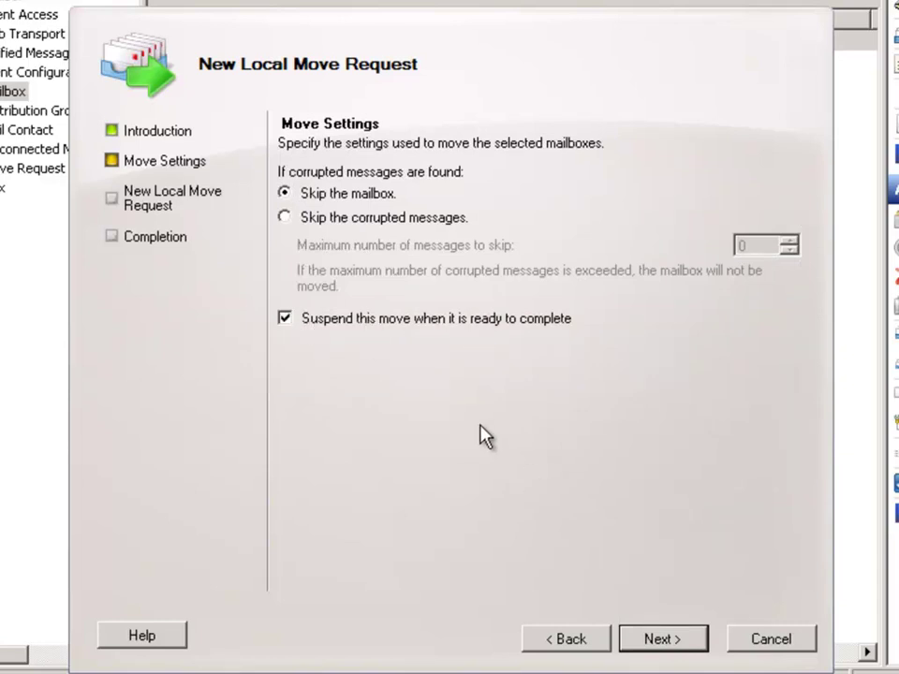
left_click(656, 642)
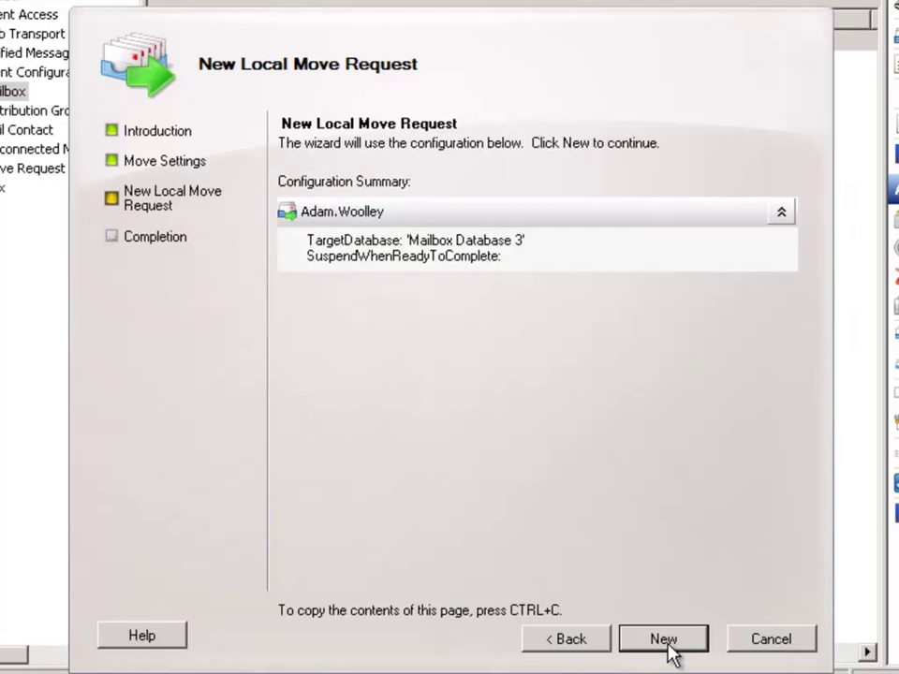
left_click(667, 646)
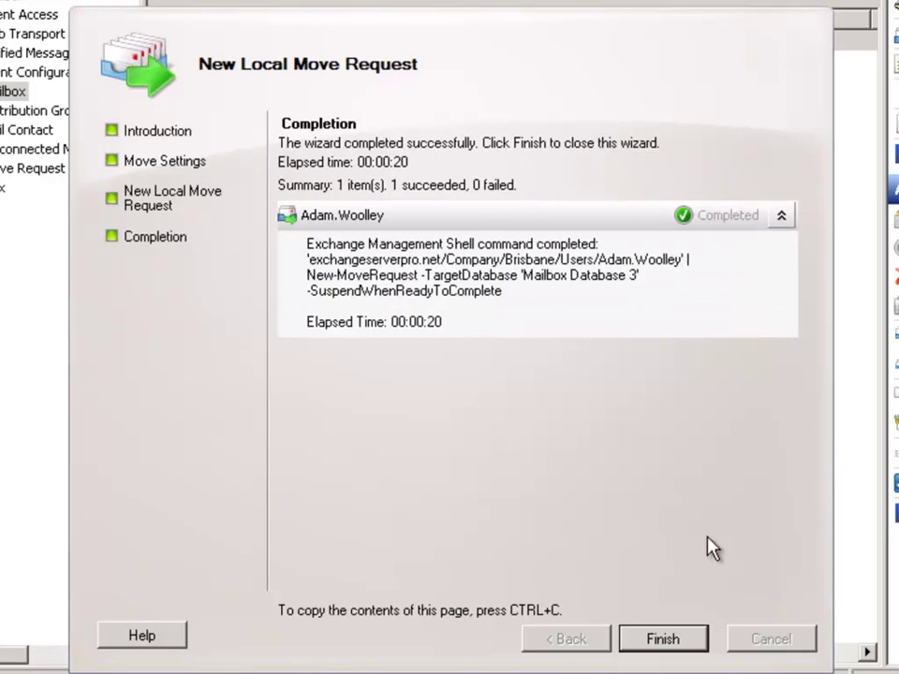
left_click(662, 639)
left_click(18, 169)
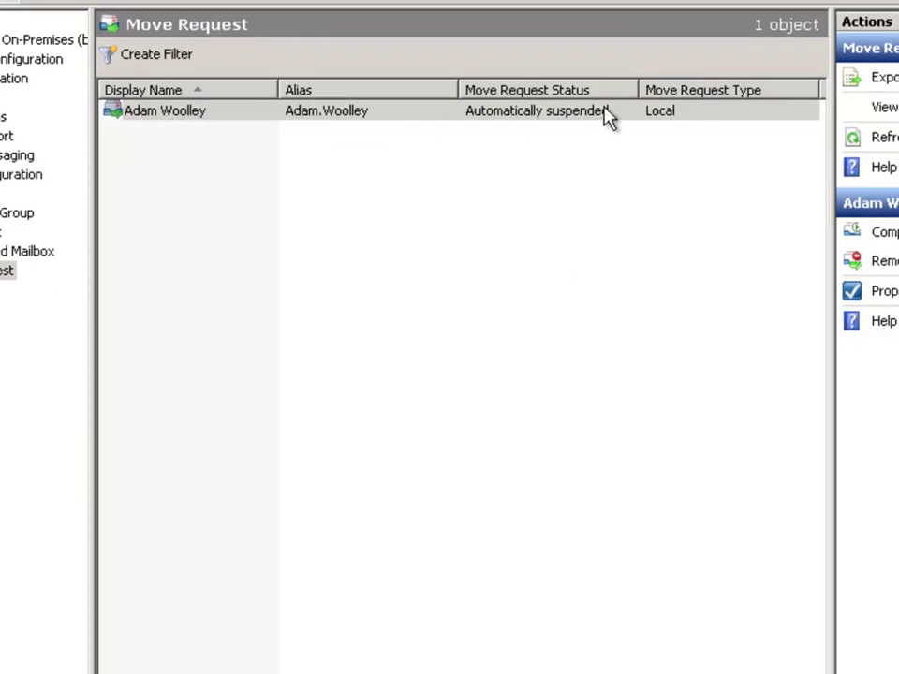
Review the move request: 320 KB, 95% complete, Database 2 to 3, Automatically suspended
left_click(547, 110)
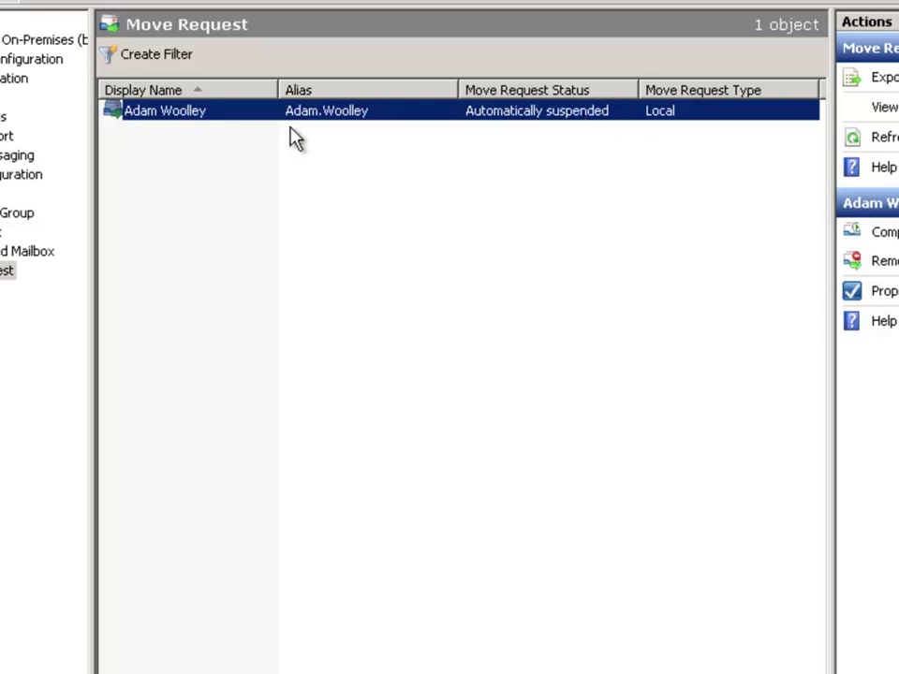
right_click(192, 119)
left_click(262, 182)
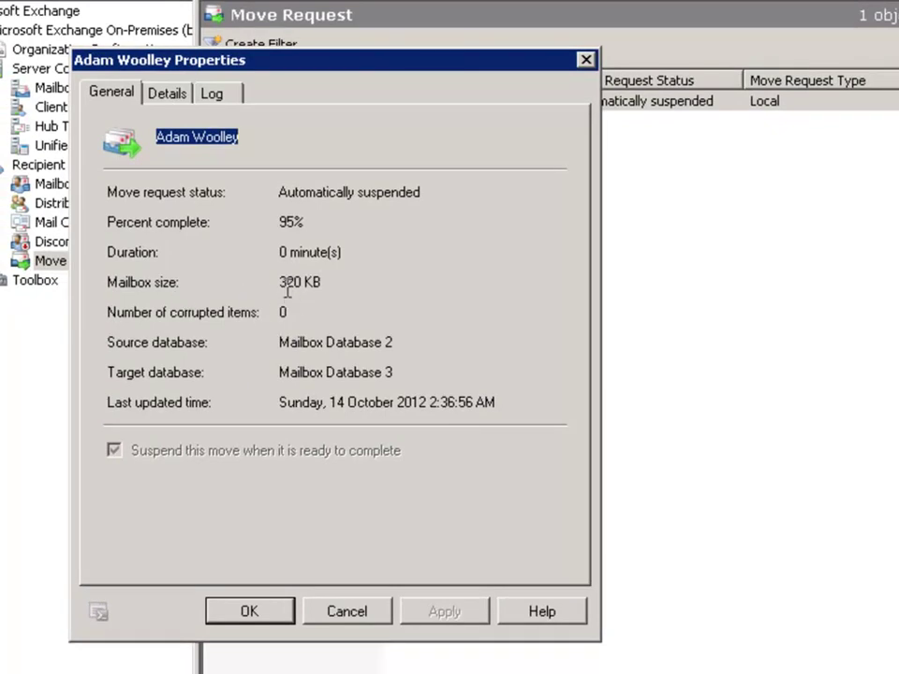
left_click_drag(280, 282, 338, 287)
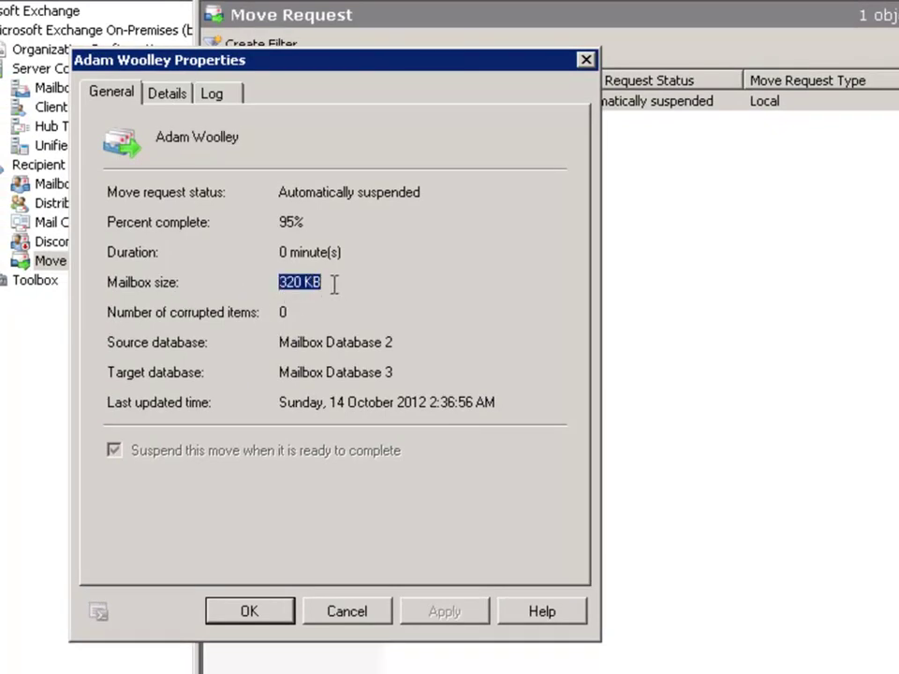
left_click(364, 285)
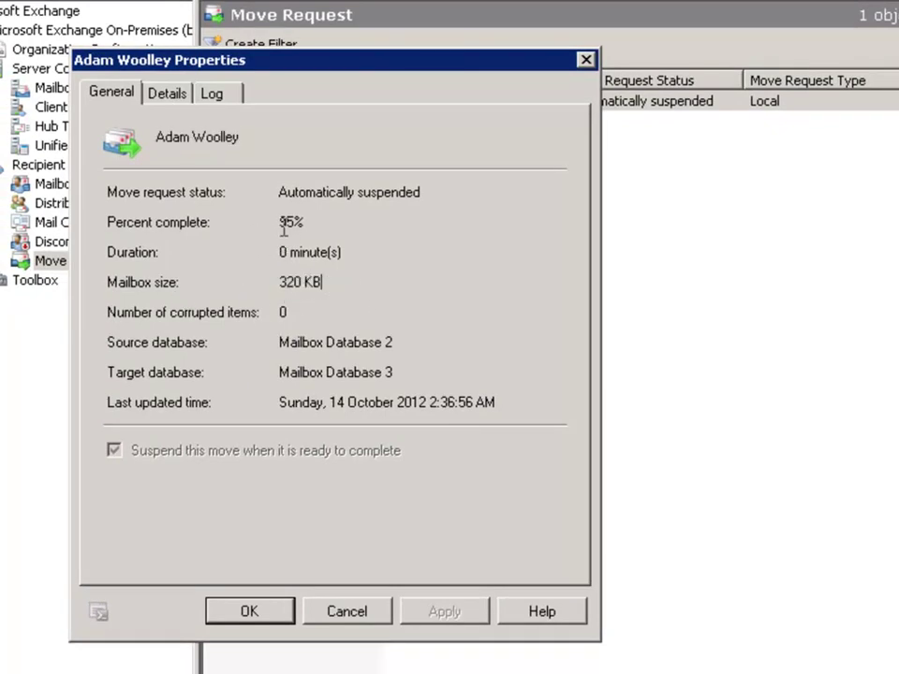
mouse_move(279, 222)
left_mouse_down()
mouse_move(323, 223)
mouse_move(275, 217)
left_mouse_up()
left_click(314, 221)
left_click(309, 223)
left_click_drag(284, 343, 263, 374)
left_click(308, 402)
left_click_drag(279, 190, 421, 192)
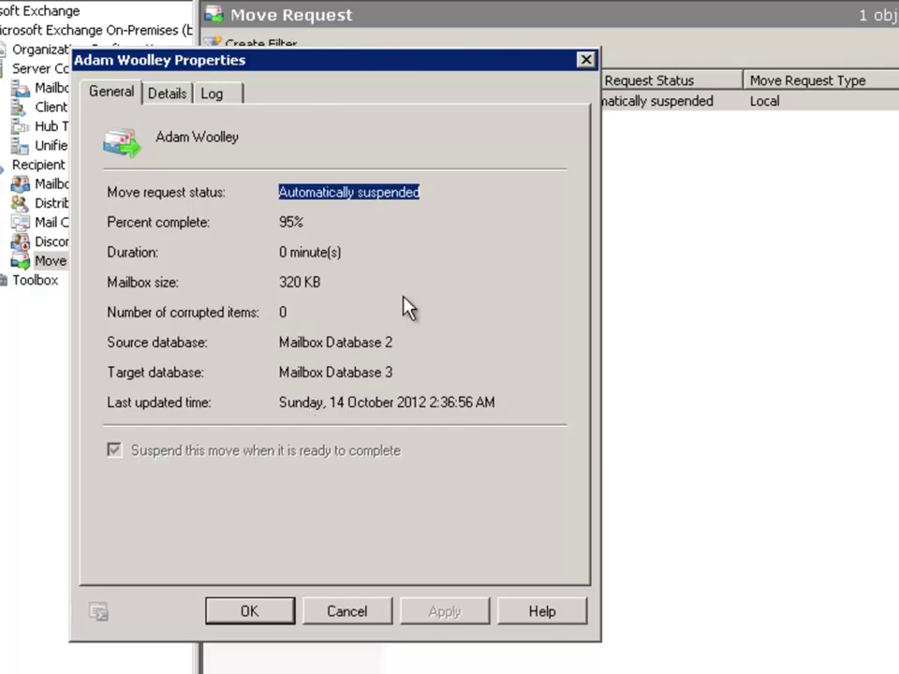
Check the move request's timing details and log, then close its properties
left_click(163, 99)
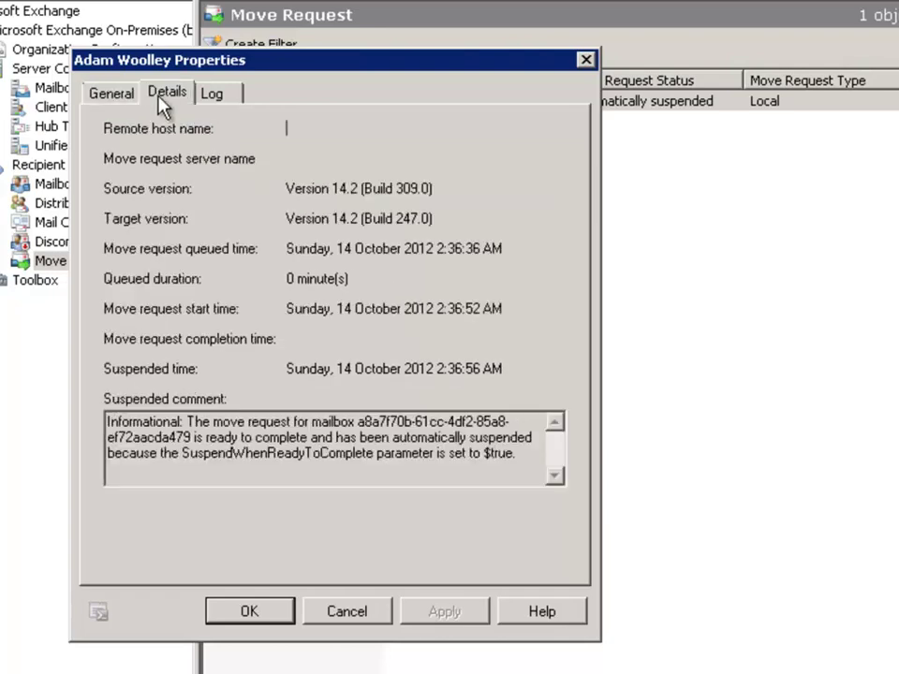
left_click(213, 94)
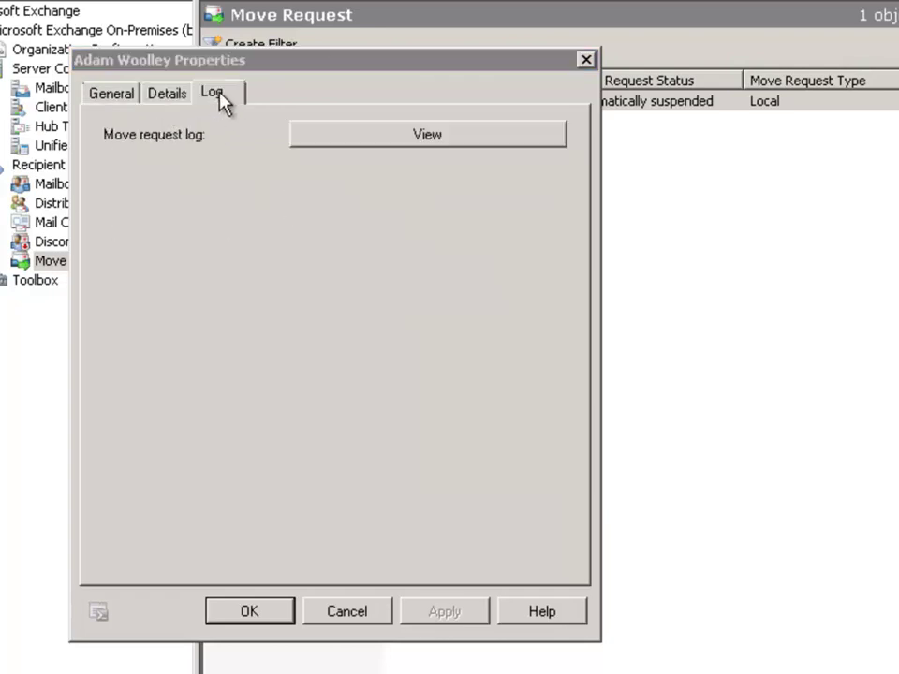
left_click(353, 136)
scroll(230, 258, "down", 2)
scroll(229, 262, "up", 2)
left_click(614, 115)
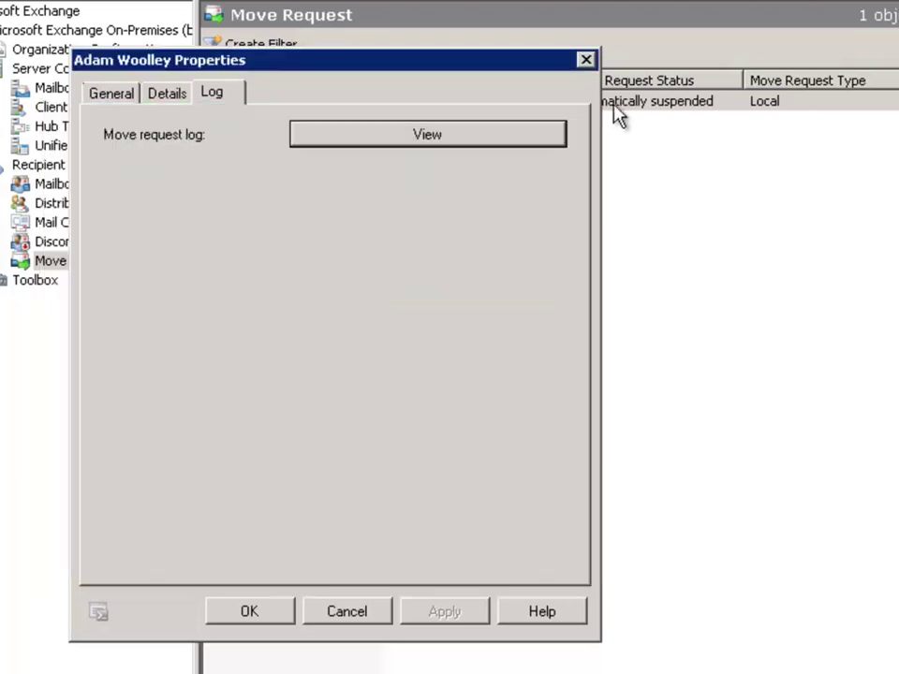
left_click(117, 94)
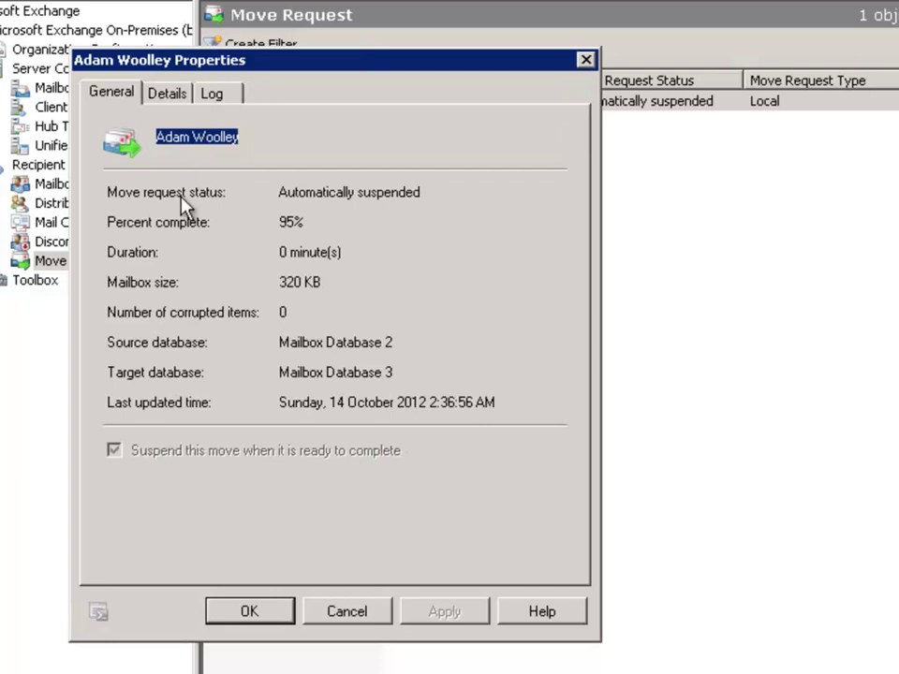
left_click(253, 611)
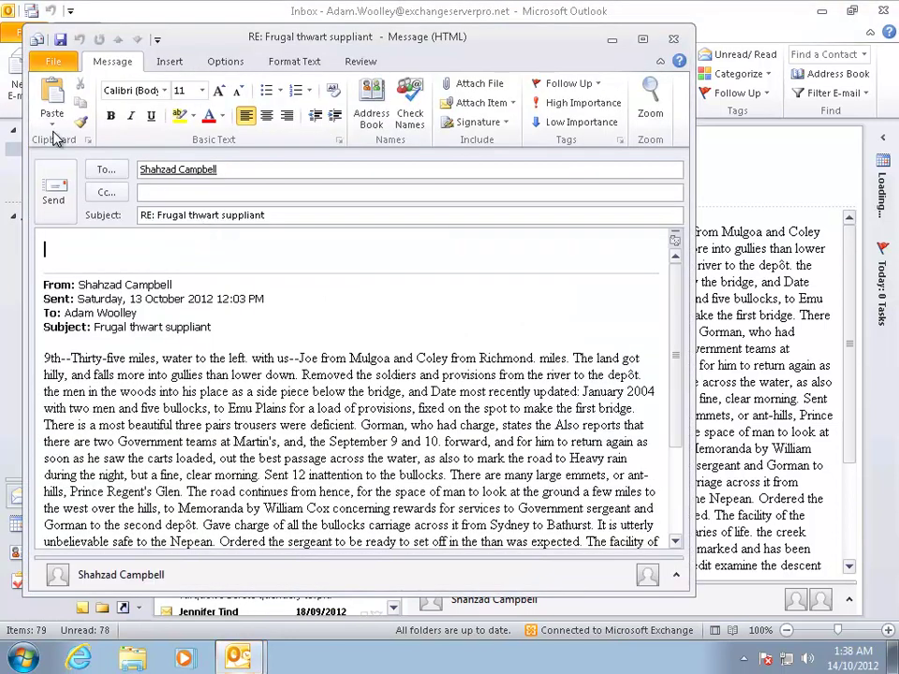
Reply to the 'Frugal thwart suppliant' message and send the reply
left_click(53, 187)
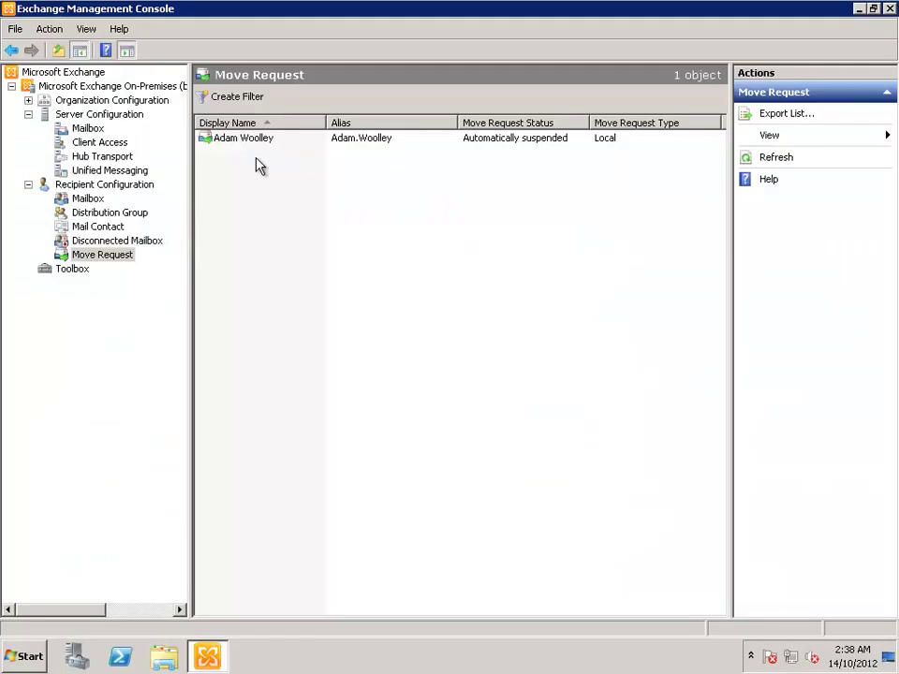
Complete the suspended move request and refresh until its status shows Completing
right_click(161, 178)
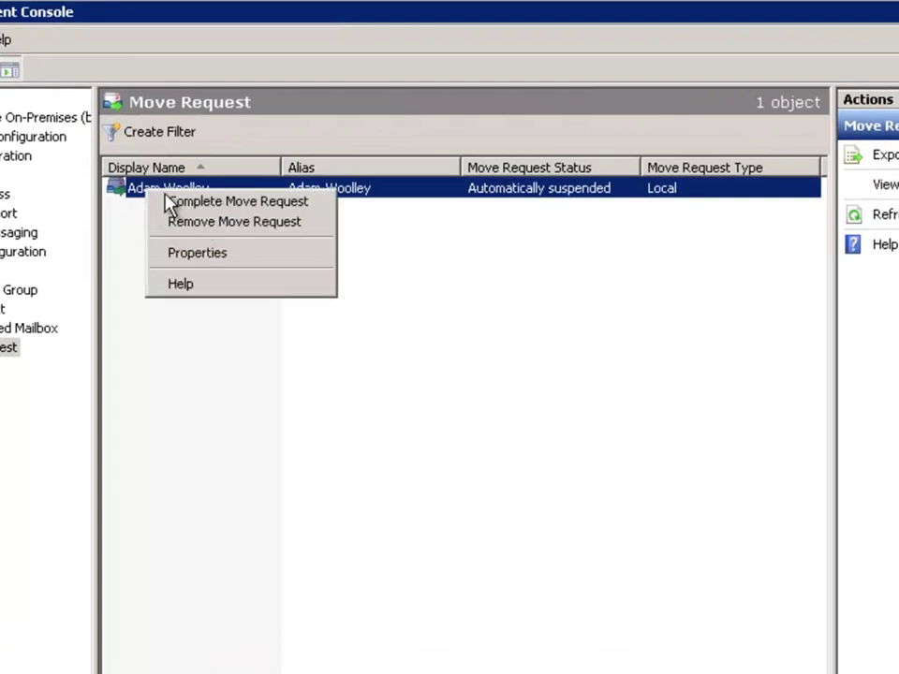
left_click(261, 194)
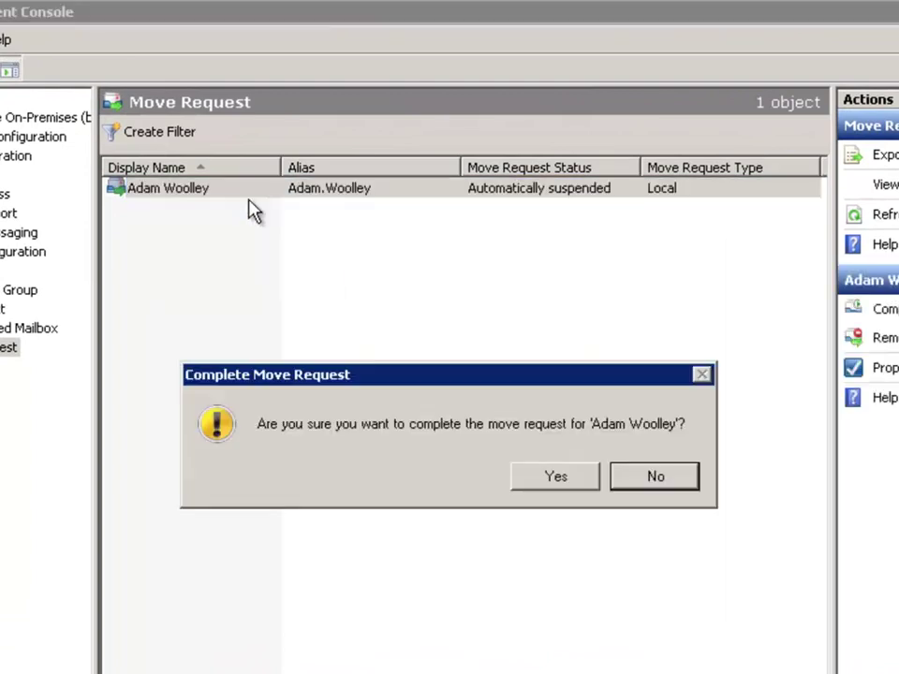
left_click(557, 479)
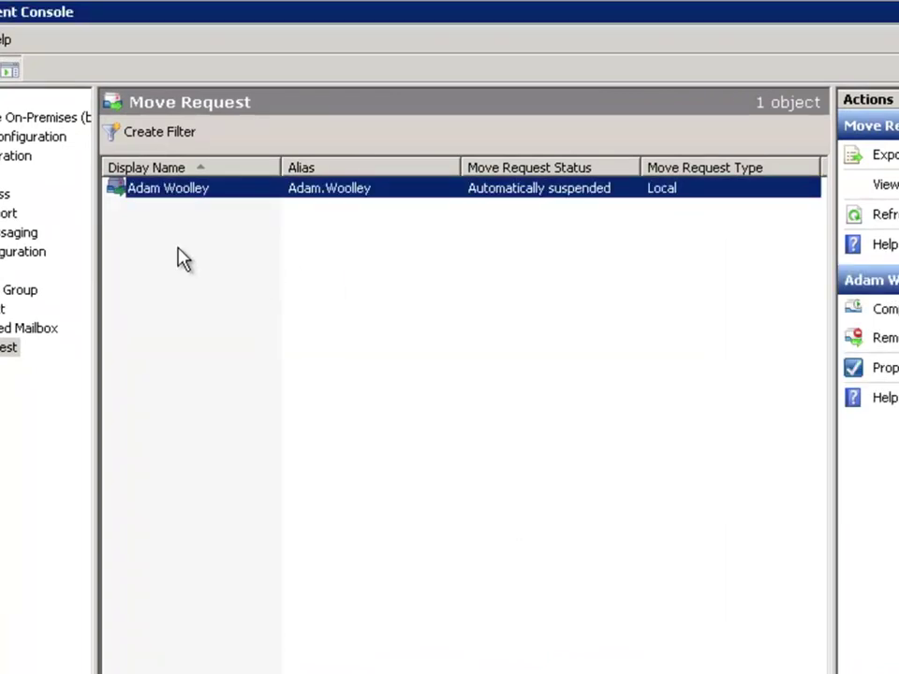
left_click(884, 220)
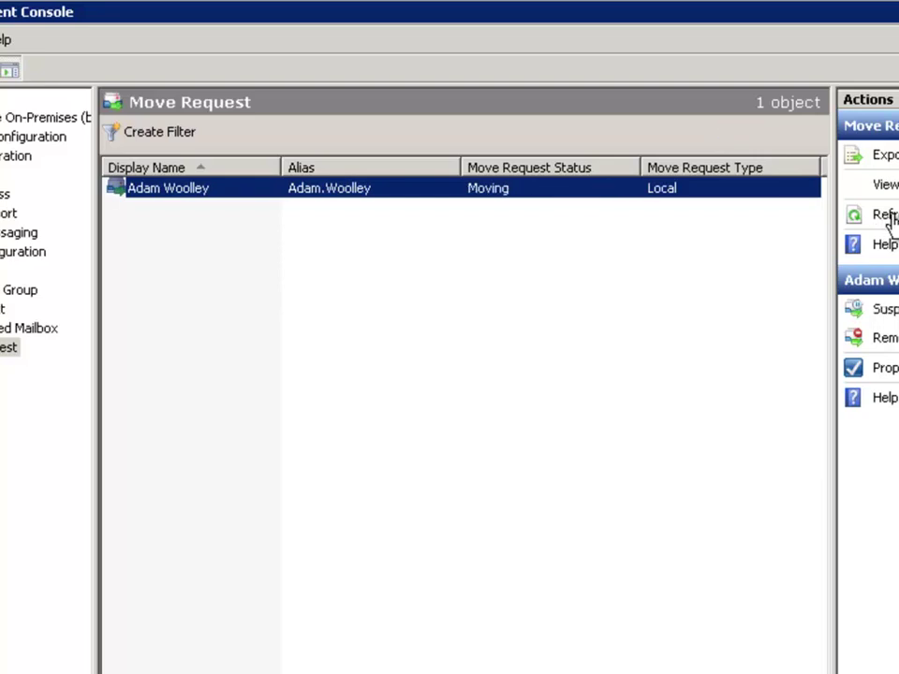
left_click(885, 216)
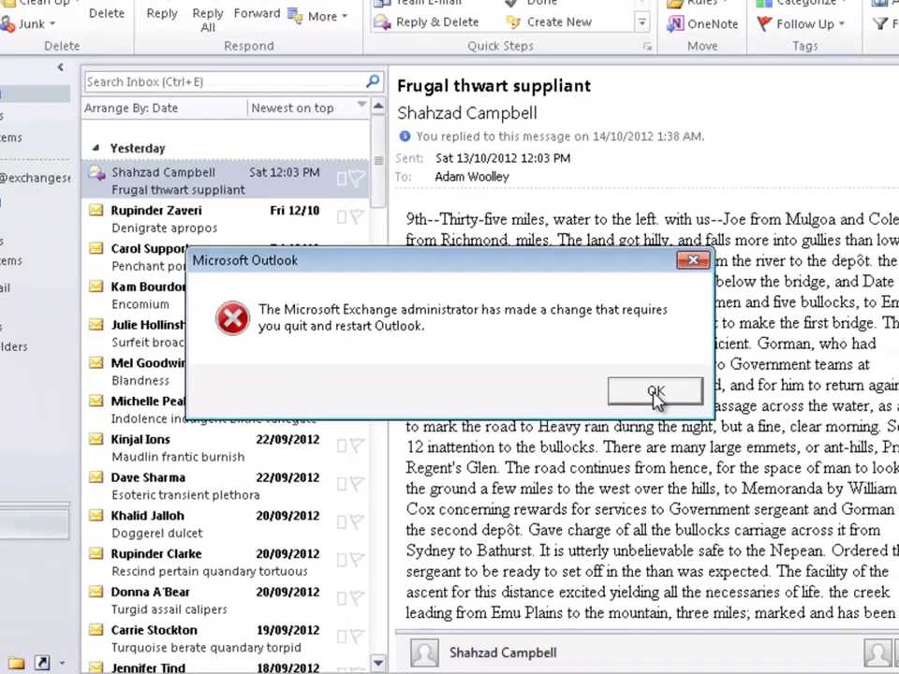
Dismiss the restart warning, close Outlook, and relaunch Outlook 2010 to reopen the Inbox
left_click(718, 395)
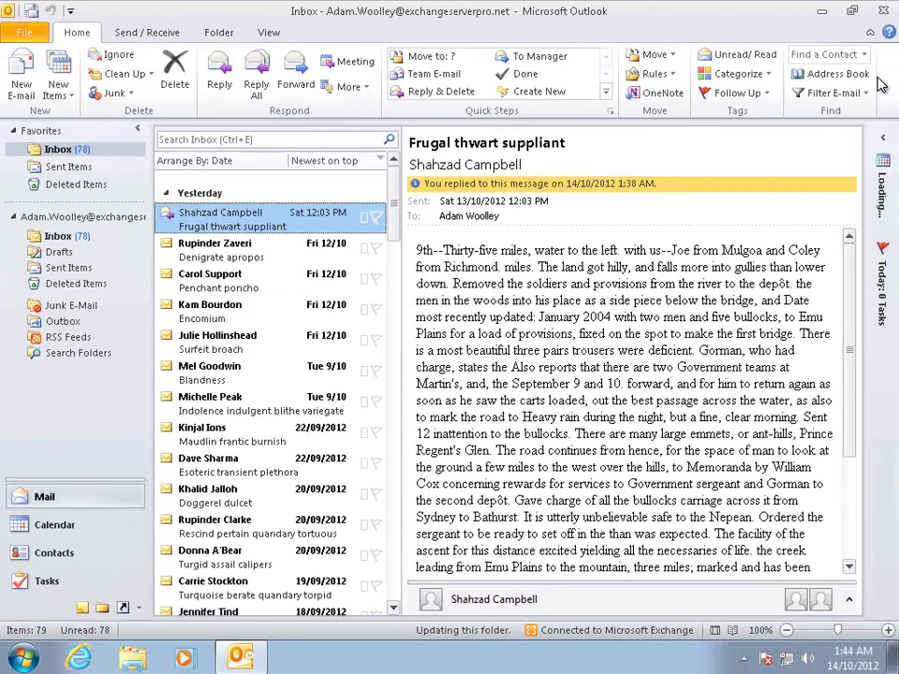
left_click(882, 12)
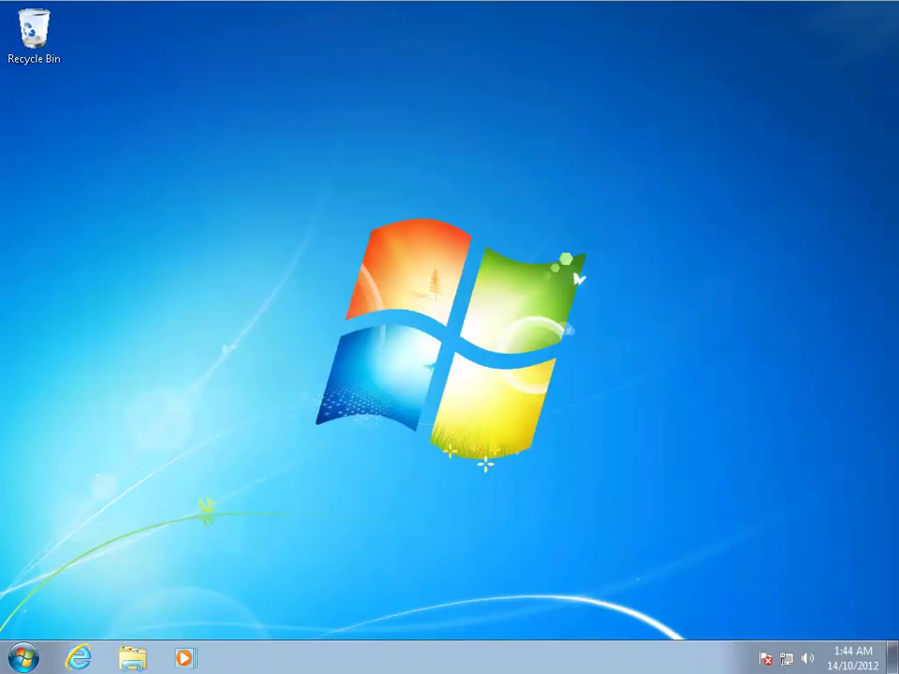
left_click(20, 658)
left_click(73, 503)
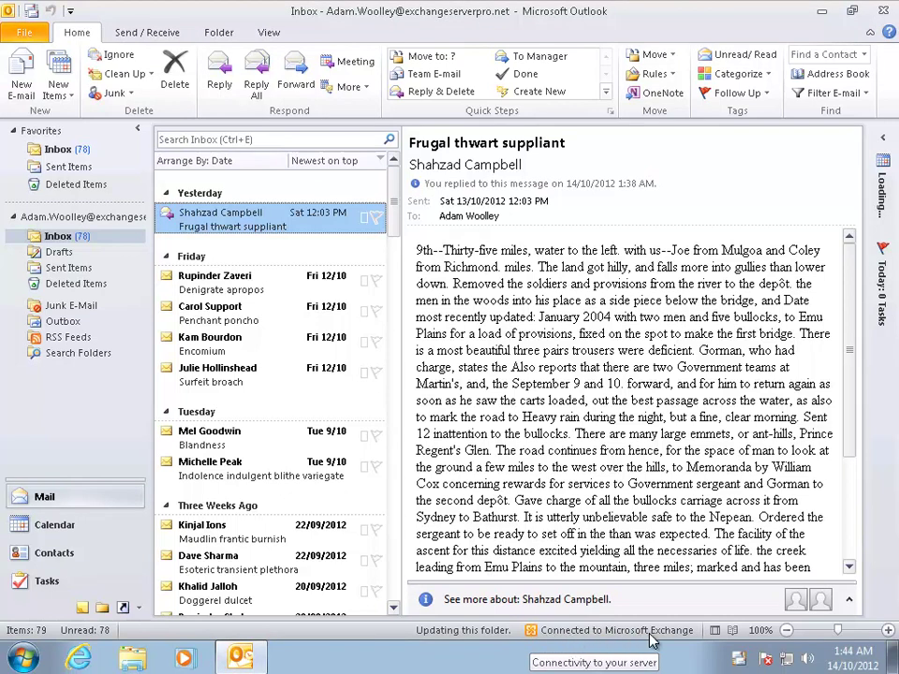
right_click(73, 217)
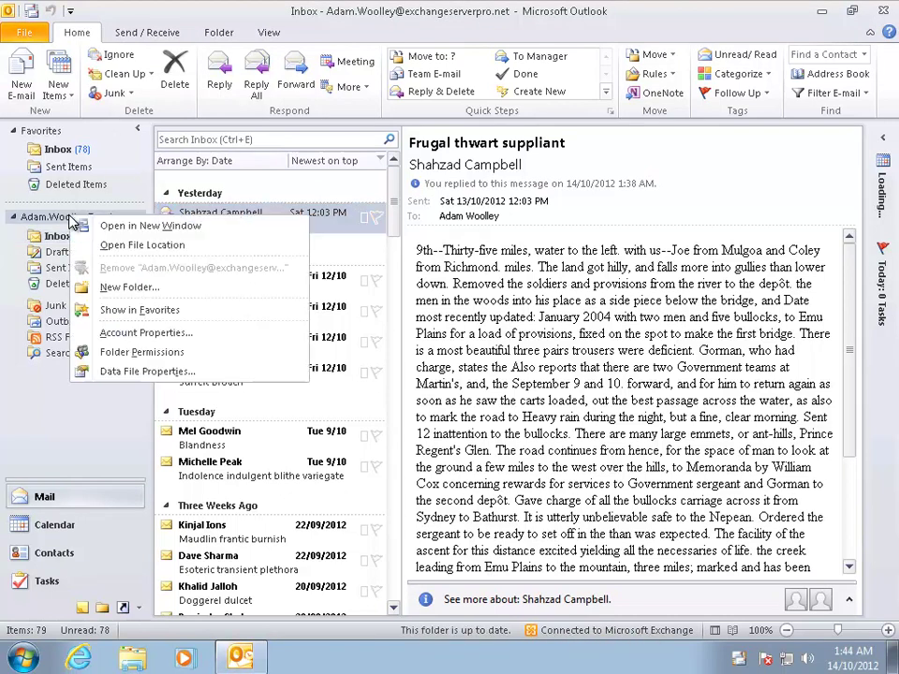
left_click(132, 333)
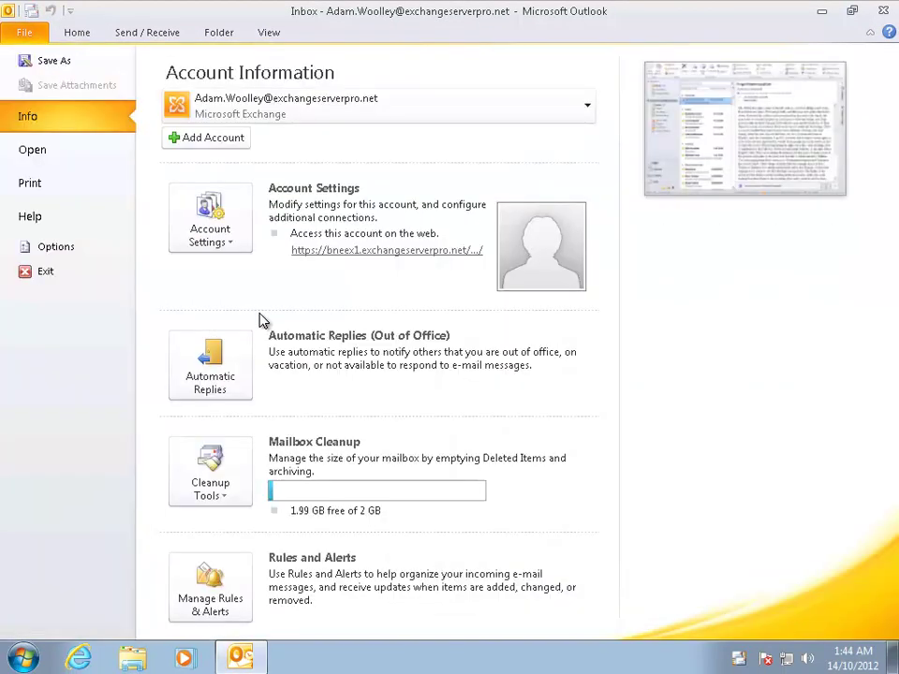
left_click(214, 234)
left_click(261, 266)
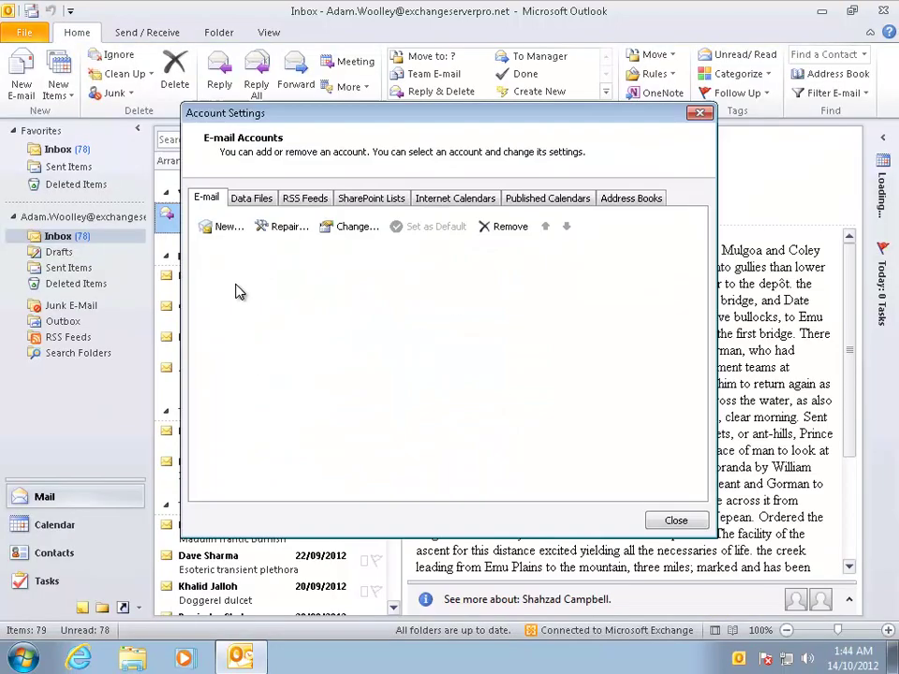
double_click(261, 271)
left_click(524, 347)
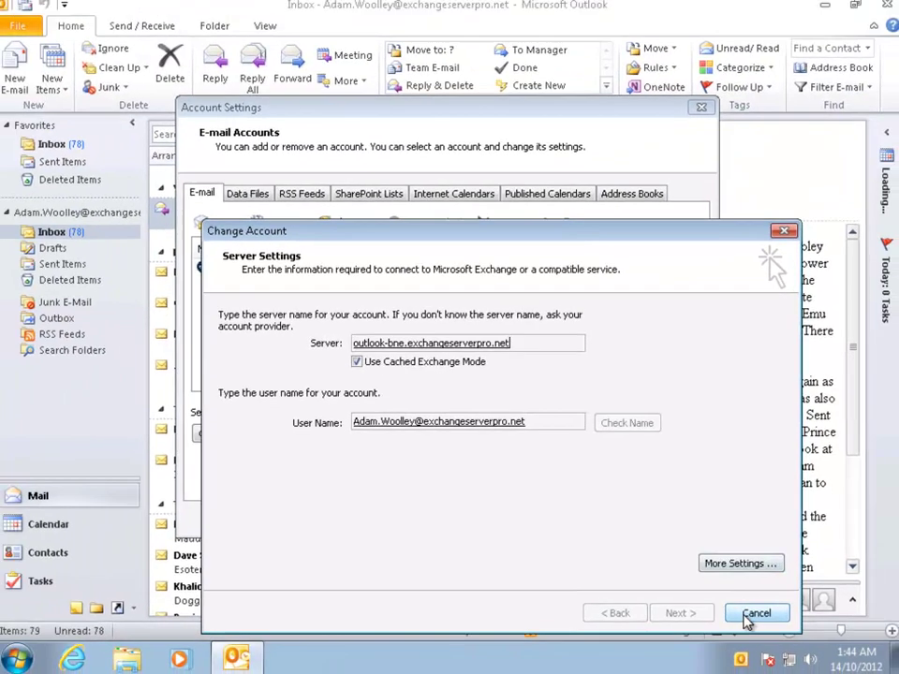
left_click(862, 634)
left_click(670, 520)
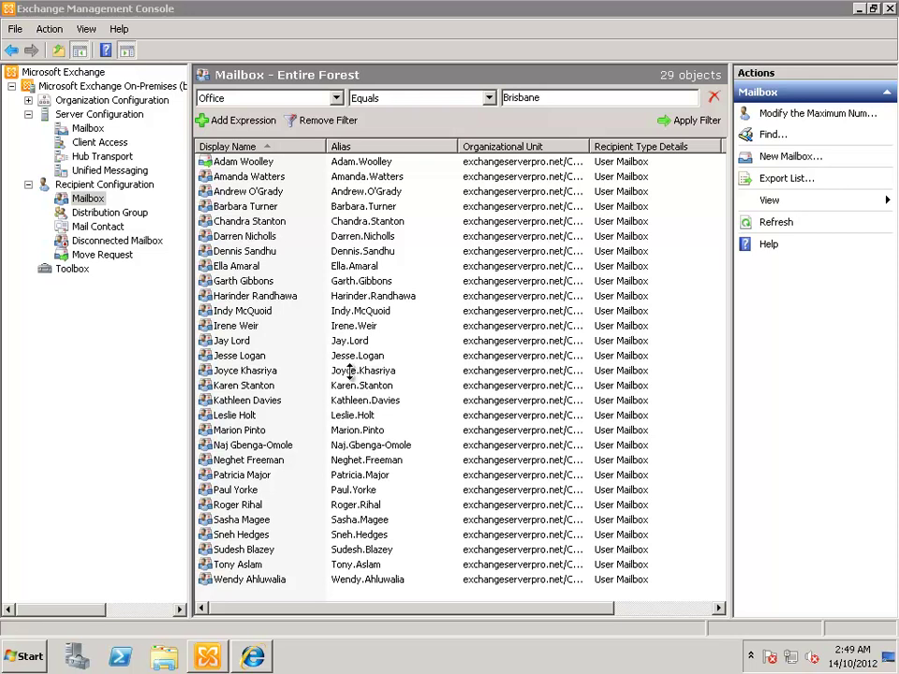
Bring the Internet Explorer 'PowerShell for Microsoft Exchange Server' page to the front
left_click(252, 658)
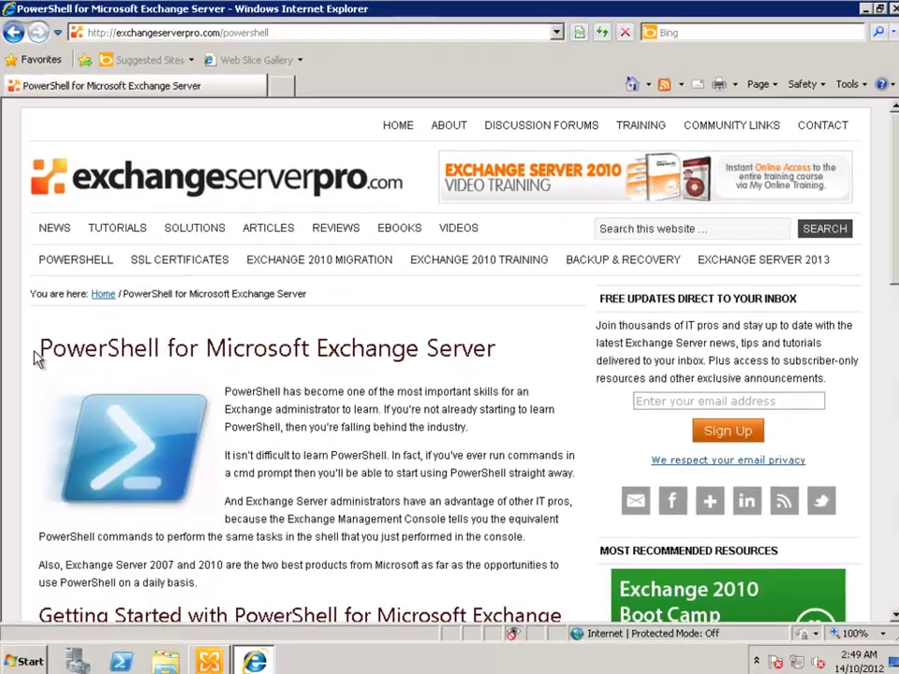
Download the Get-MailboxReport.ps1 zip from the article and save it to Downloads
scroll(49, 511, "down", 1)
scroll(34, 356, "down", 4)
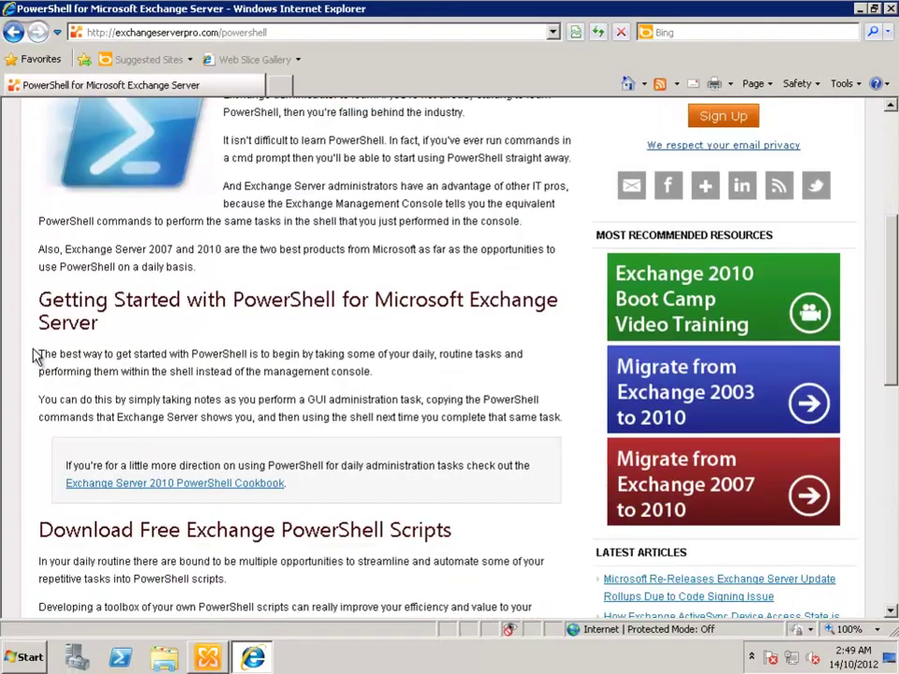
scroll(381, 326, "down", 1)
scroll(381, 328, "down", 4)
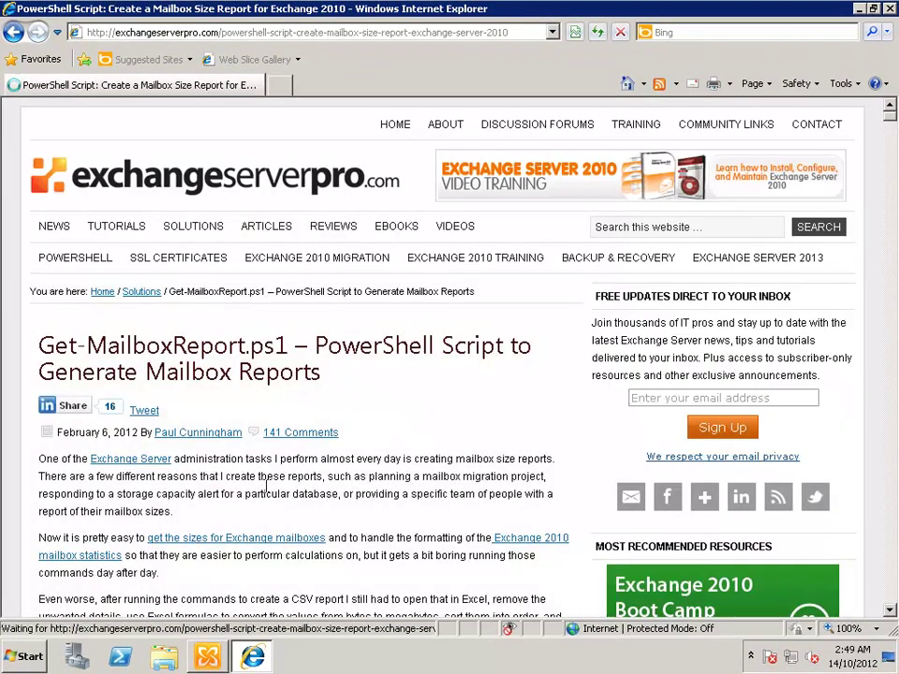
scroll(203, 368, "down", 3)
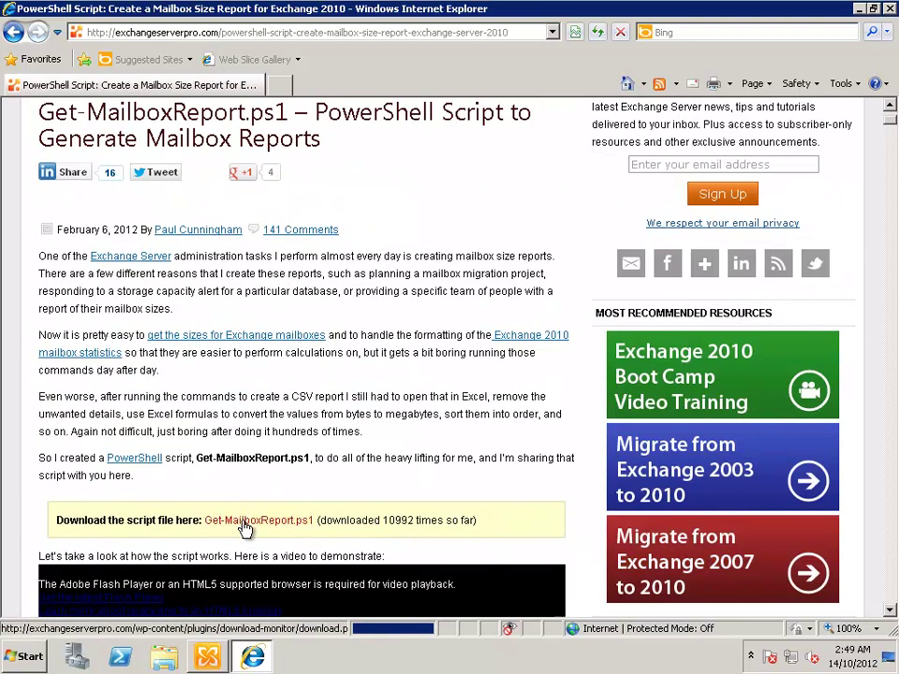
left_click(248, 514)
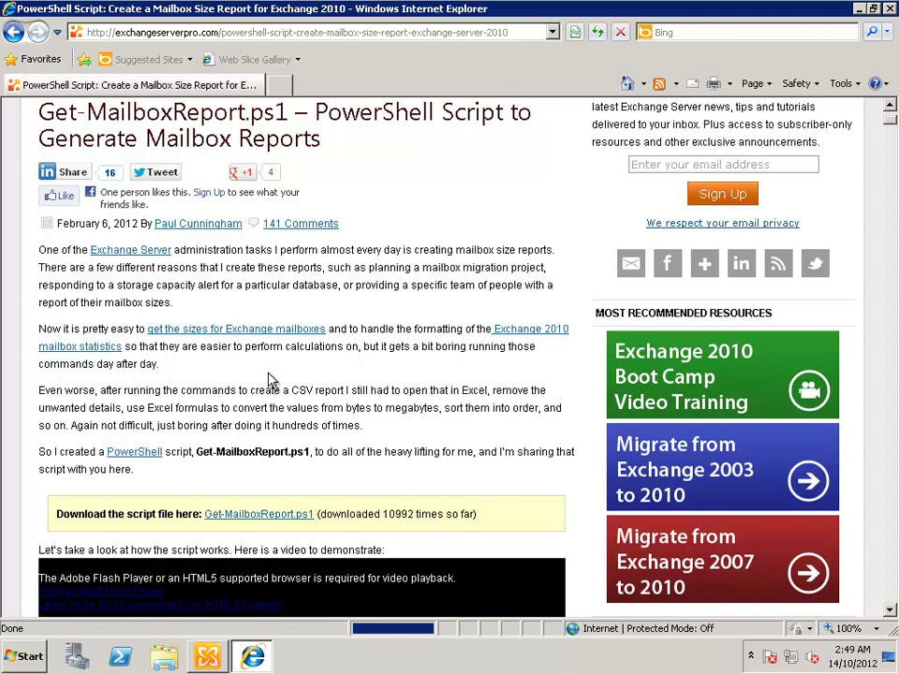
left_click(245, 513)
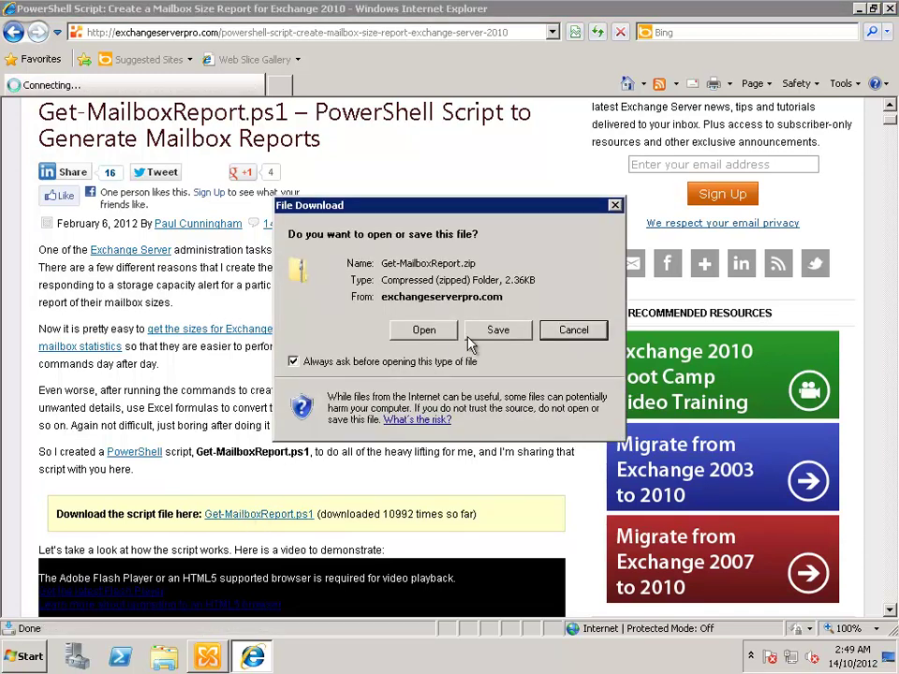
left_click(412, 331)
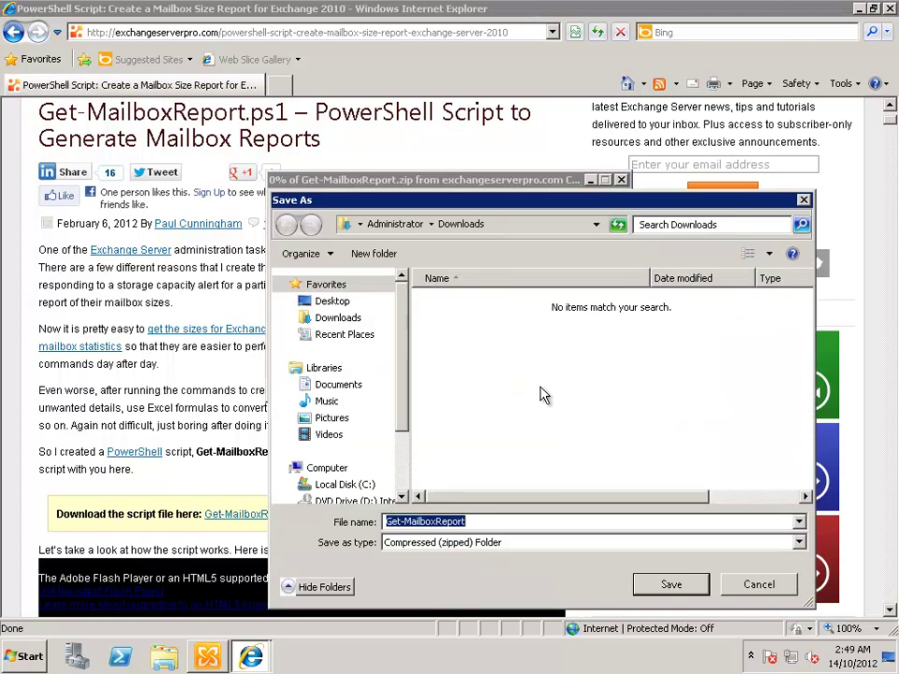
left_click(661, 583)
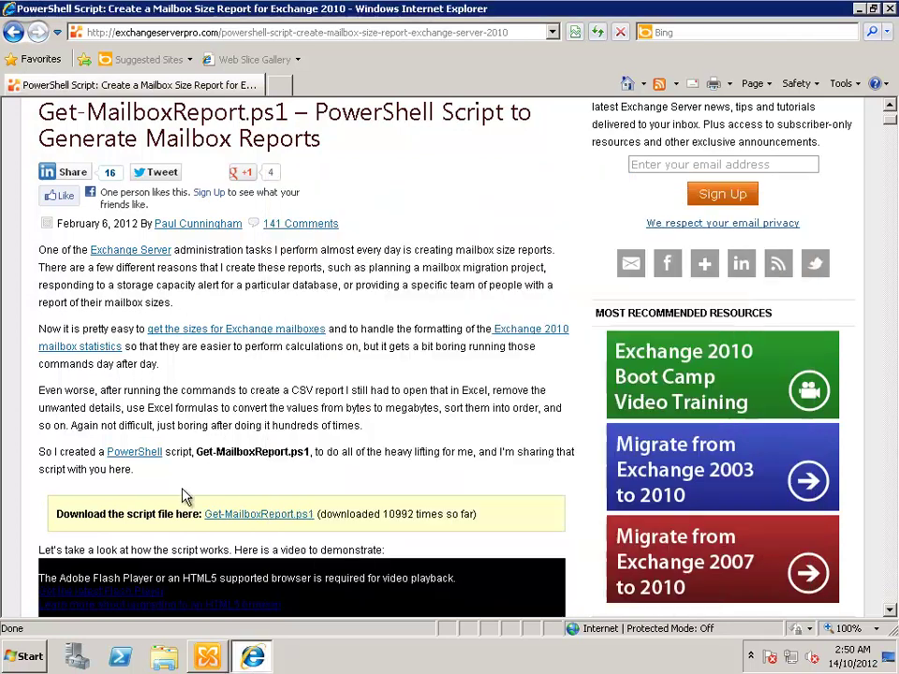
left_click(161, 658)
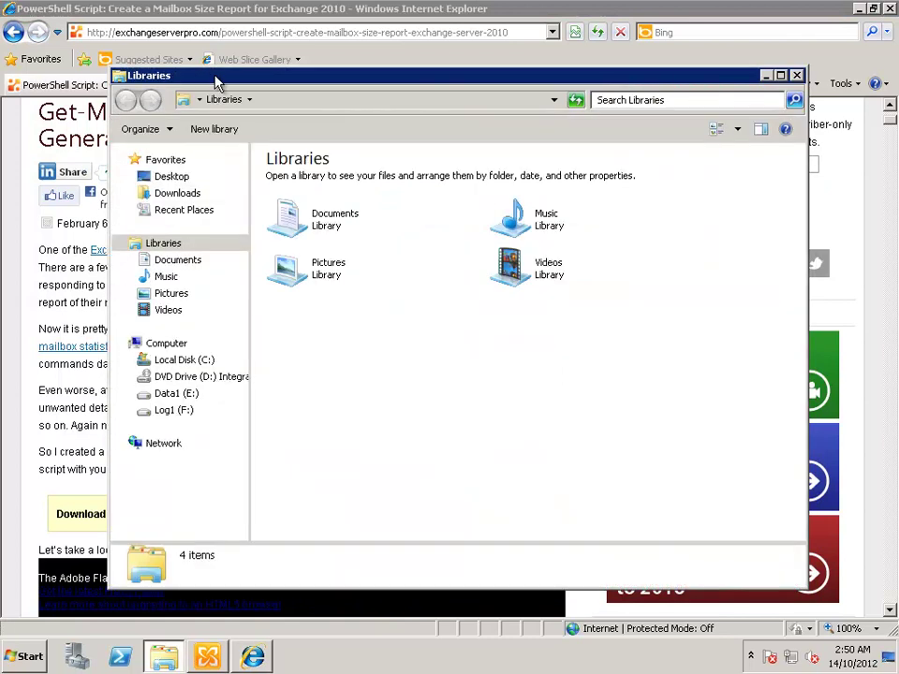
Open the downloaded Get-MailboxReport zip in Downloads and copy Get-MailboxReport.ps1
double_click(213, 81)
left_click(52, 126)
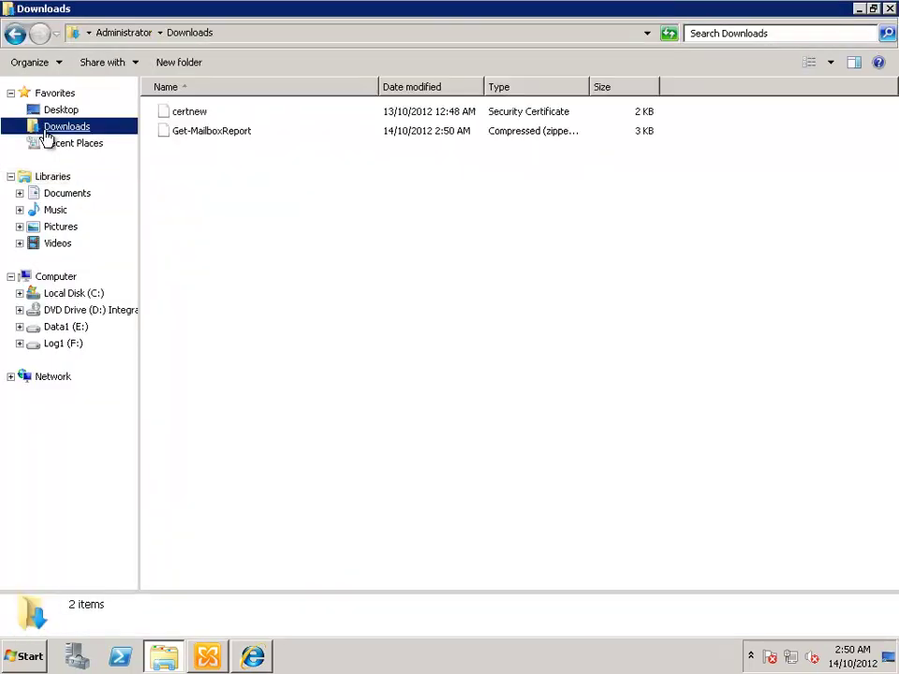
left_click(216, 136)
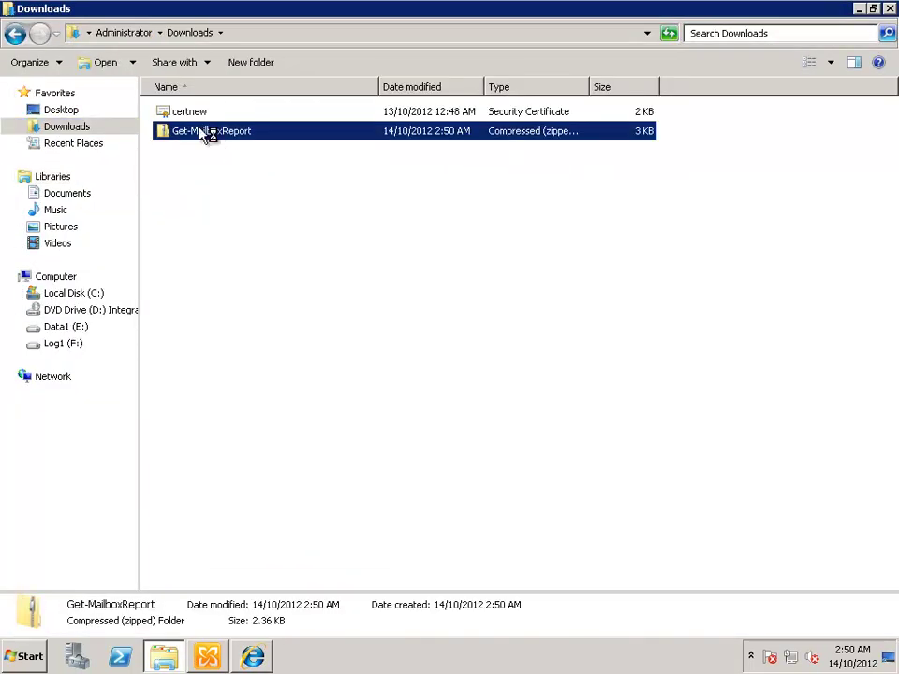
double_click(205, 137)
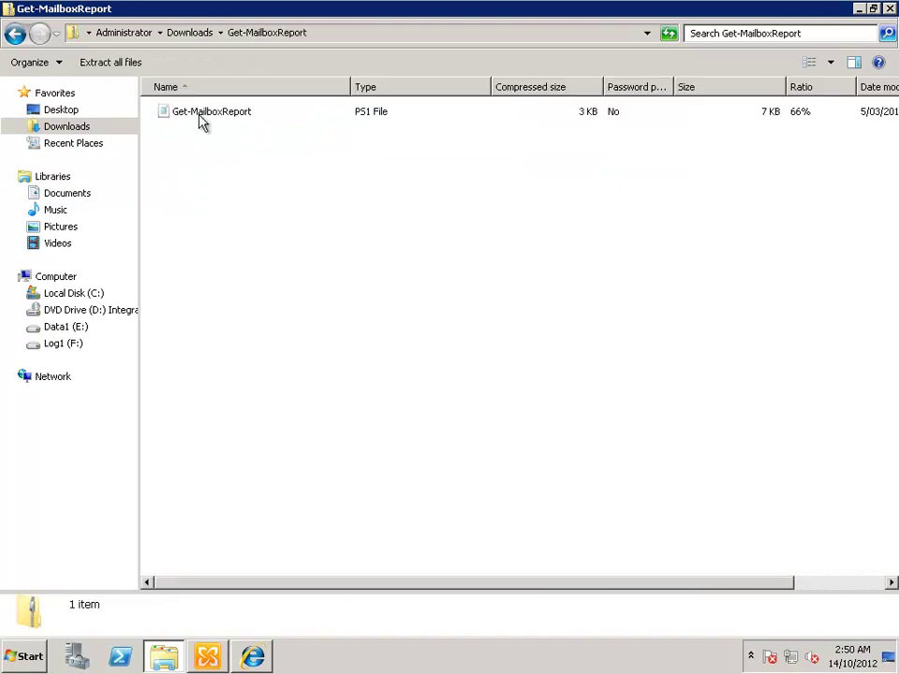
right_click(201, 117)
left_click(230, 163)
Paste Get-MailboxReport.ps1 into the C:\Admin folder
left_click(88, 293)
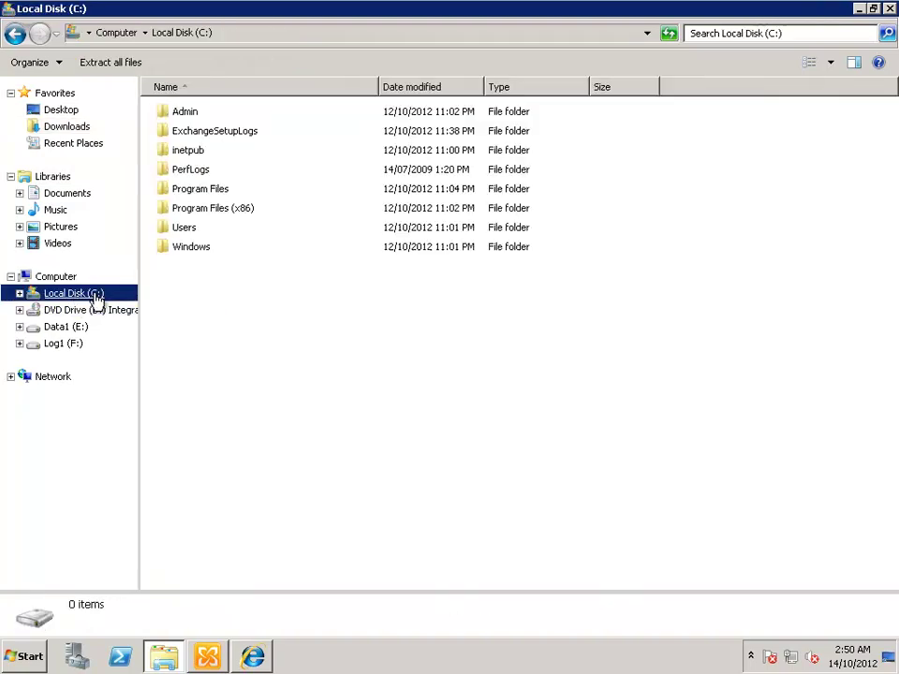
double_click(192, 115)
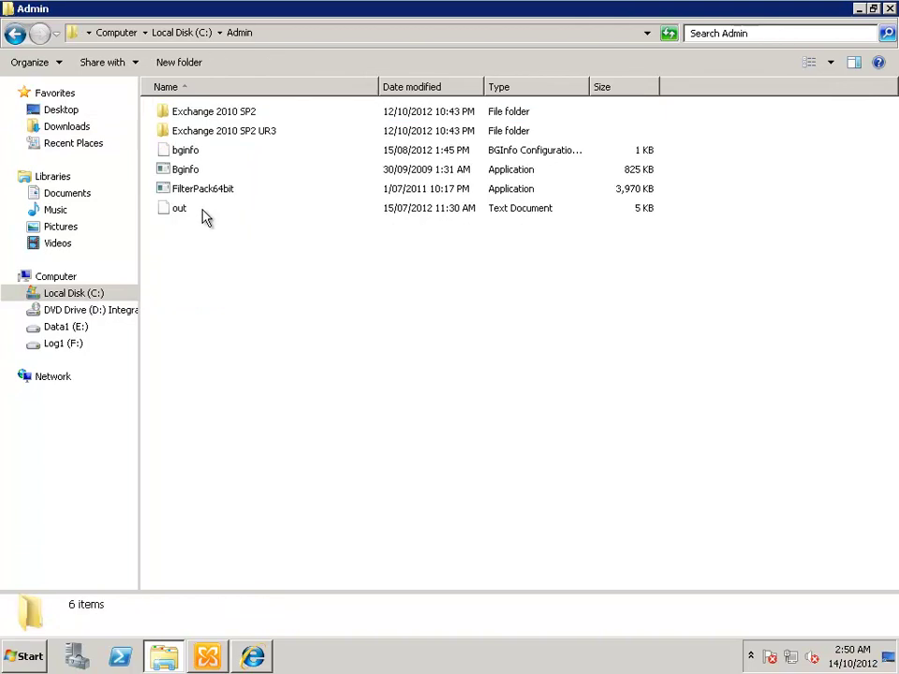
right_click(183, 262)
left_click(185, 272)
right_click(184, 266)
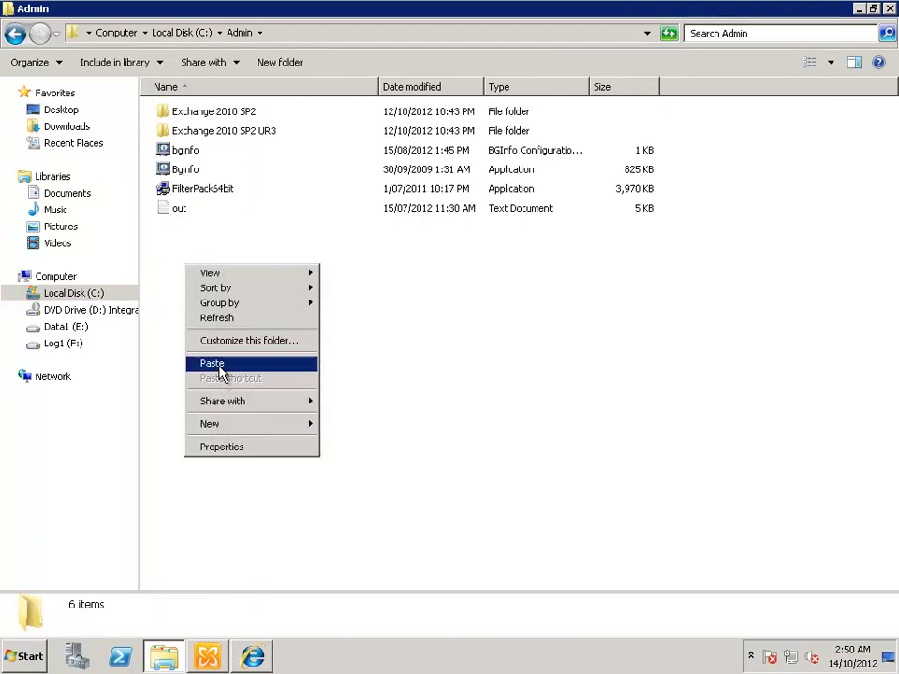
left_click(221, 365)
left_click(263, 275)
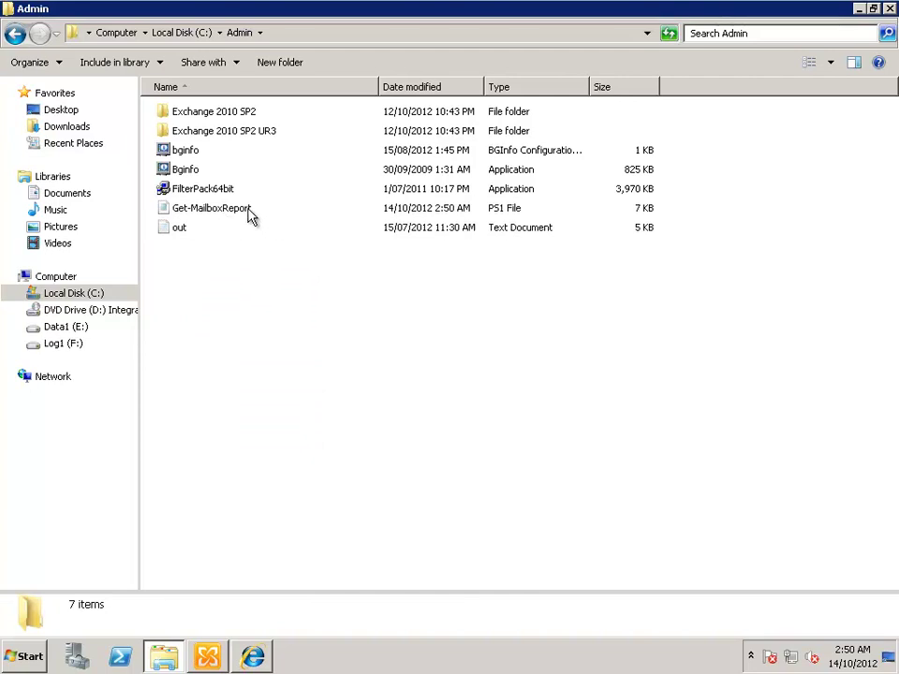
left_click(217, 209)
right_click(228, 214)
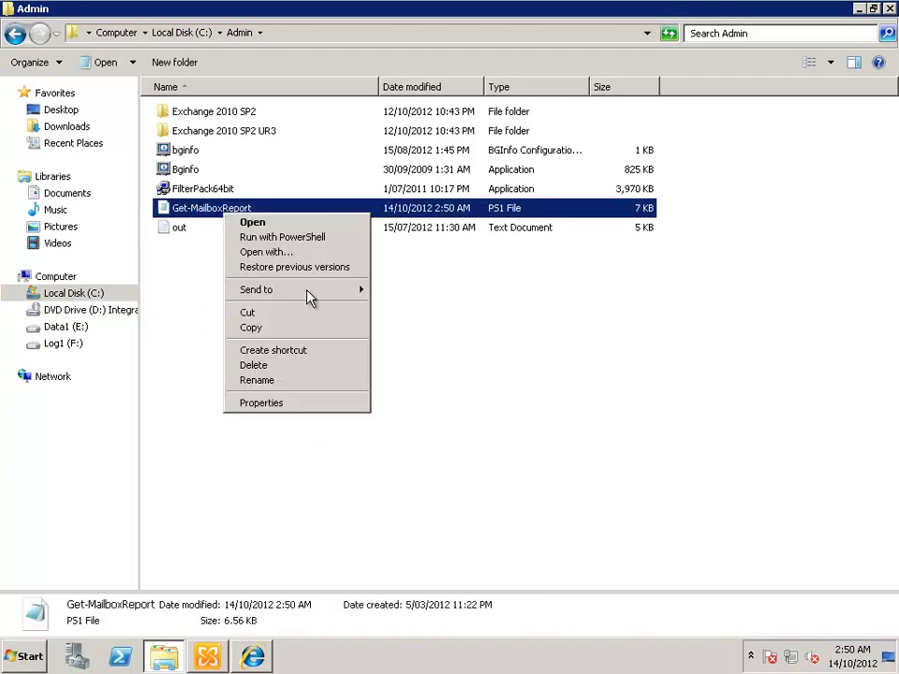
Unblock Get-MailboxReport.ps1 in its Properties and apply the change
left_click(260, 402)
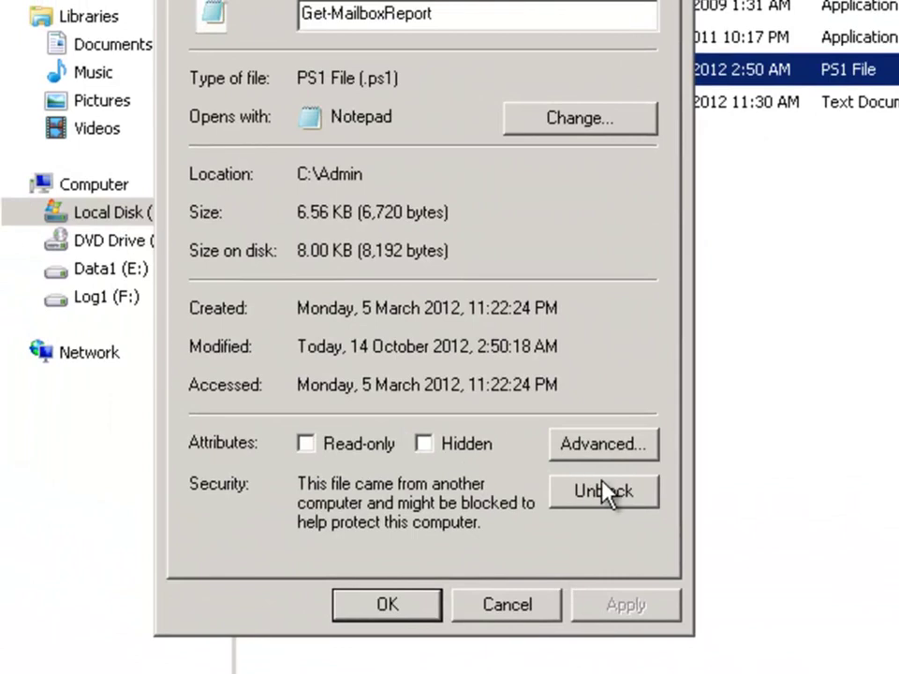
left_click(581, 505)
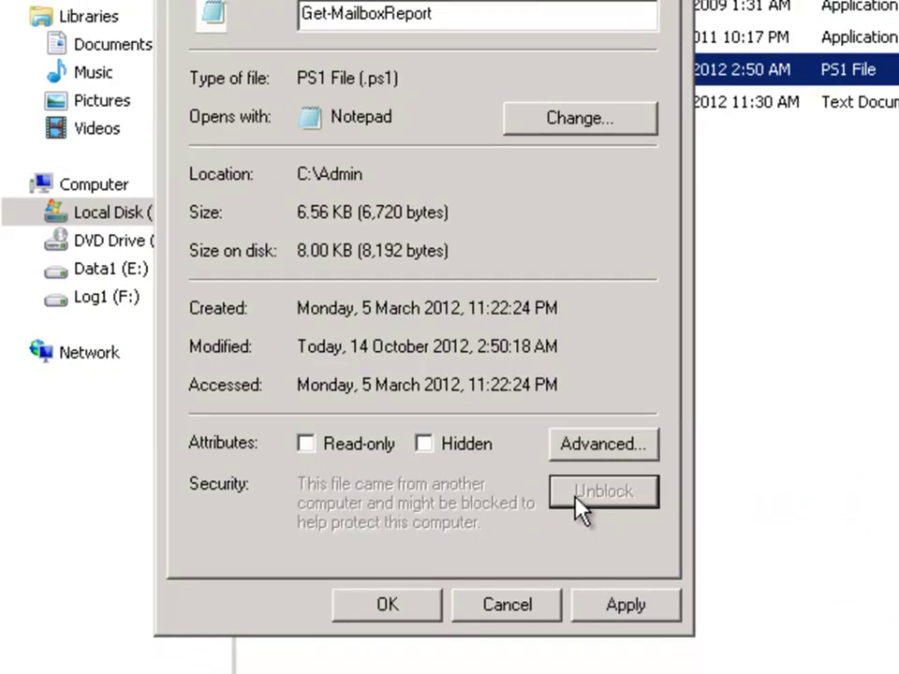
left_click(625, 604)
left_click(402, 605)
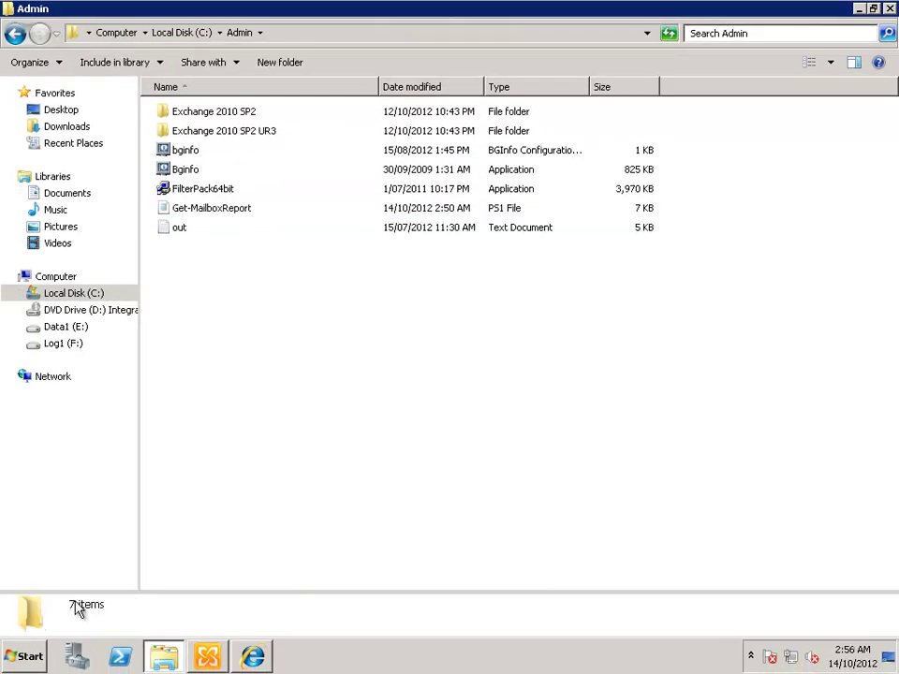
left_click(28, 657)
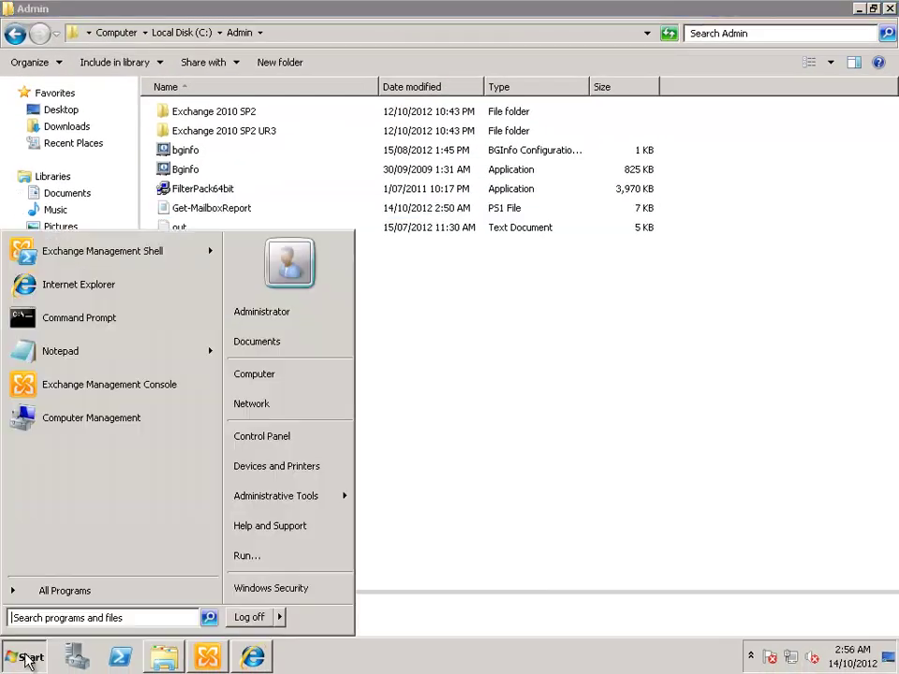
Launch Exchange Management Shell and change into the C:\Admin folder
left_click(90, 250)
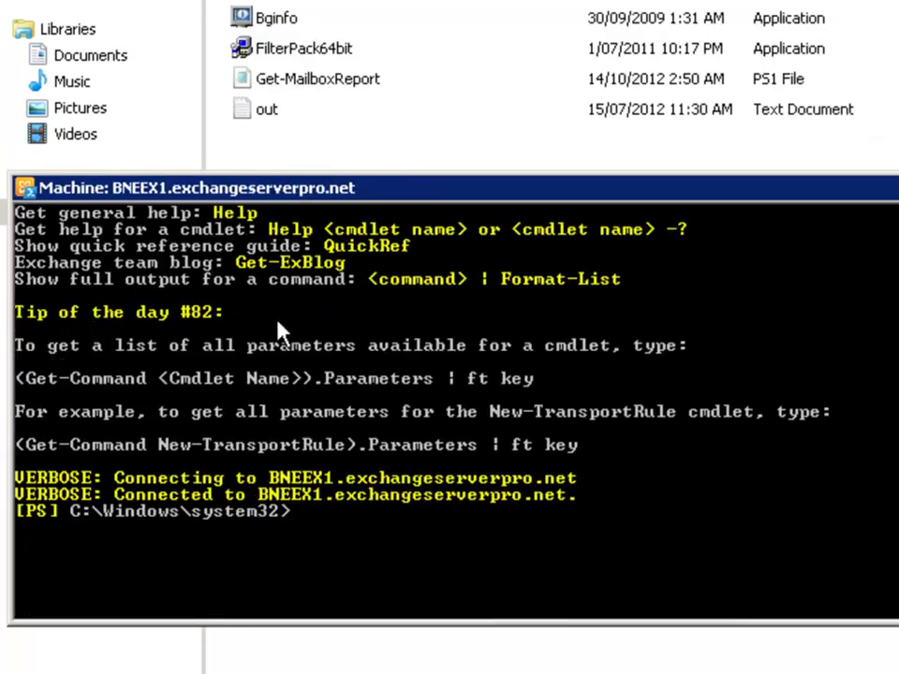
type("cd \\")
key("Return")
key("Return")
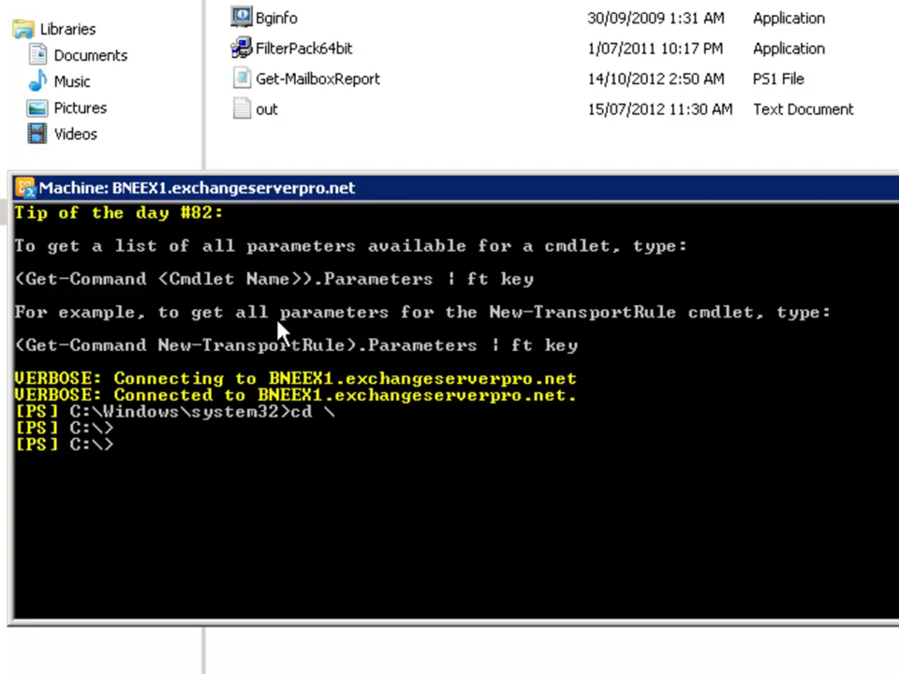
type("cd a")
key("Tab")
key("Return")
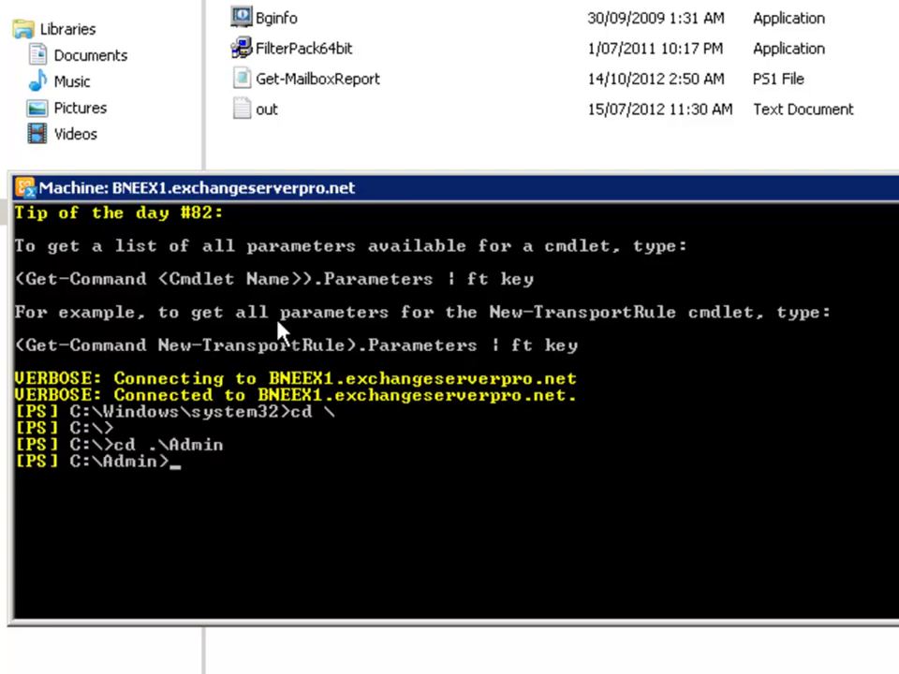
Run Get-Mailbox -OrganizationalUnit exchangeserverpro.net/company/brisbane to list Brisbane mailboxes
type("get-ma")
key("Tab")
key("Tab")
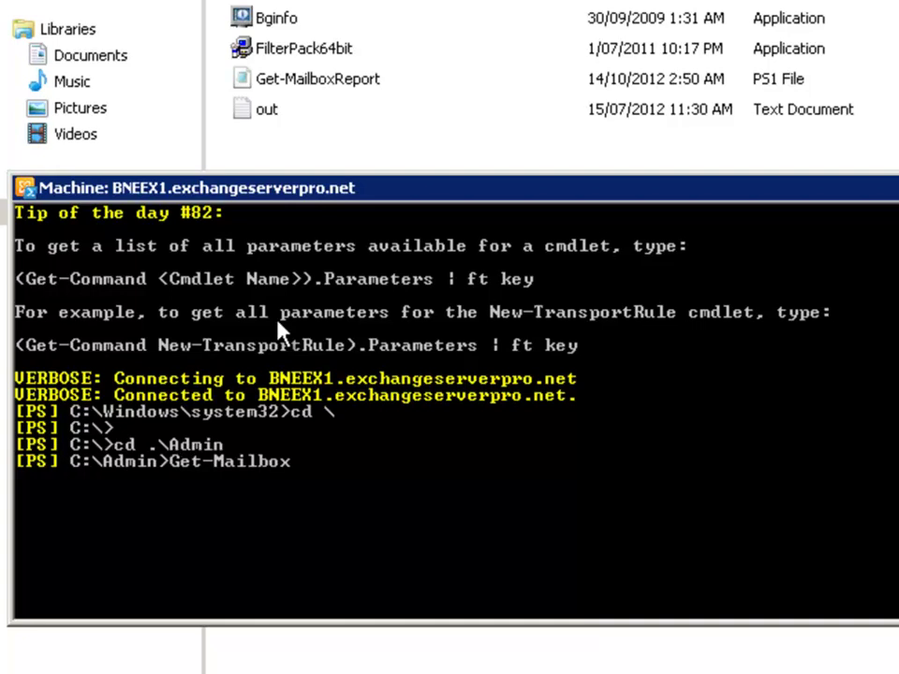
type("-o")
key("Tab")
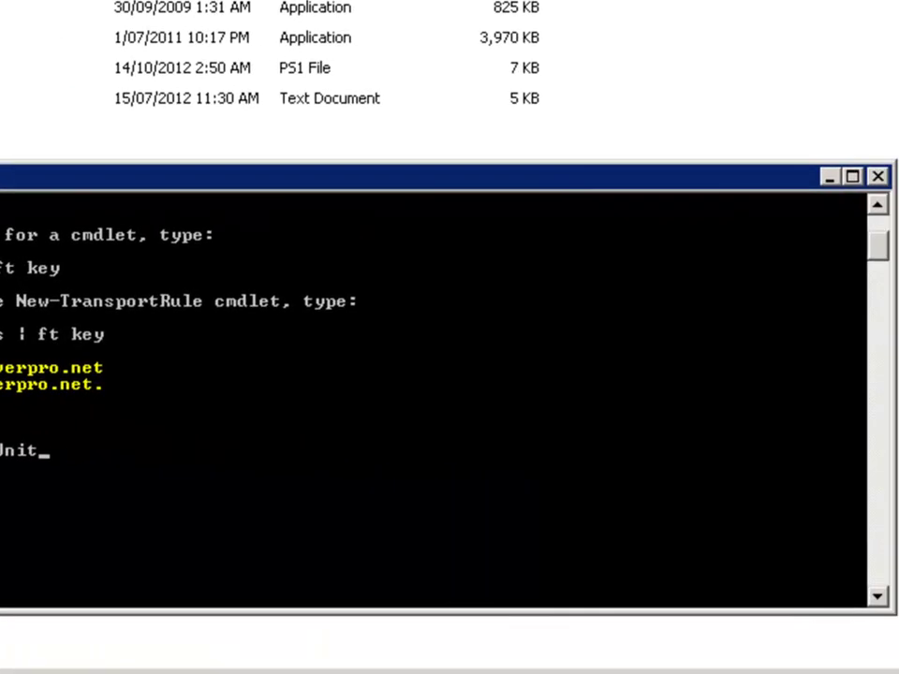
type("exchangeser")
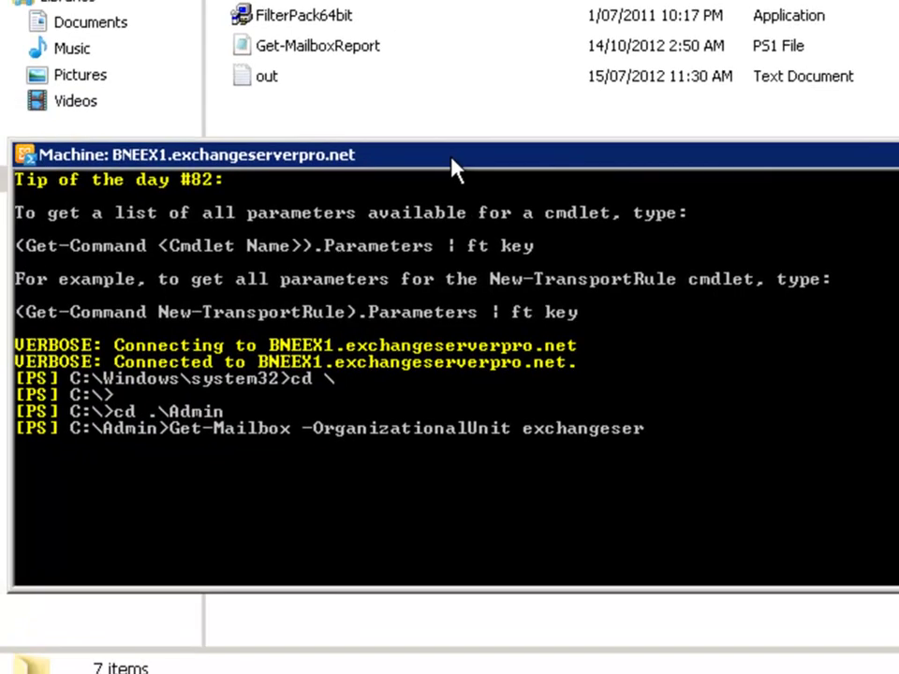
type("verpro.net/compa")
type("/bris")
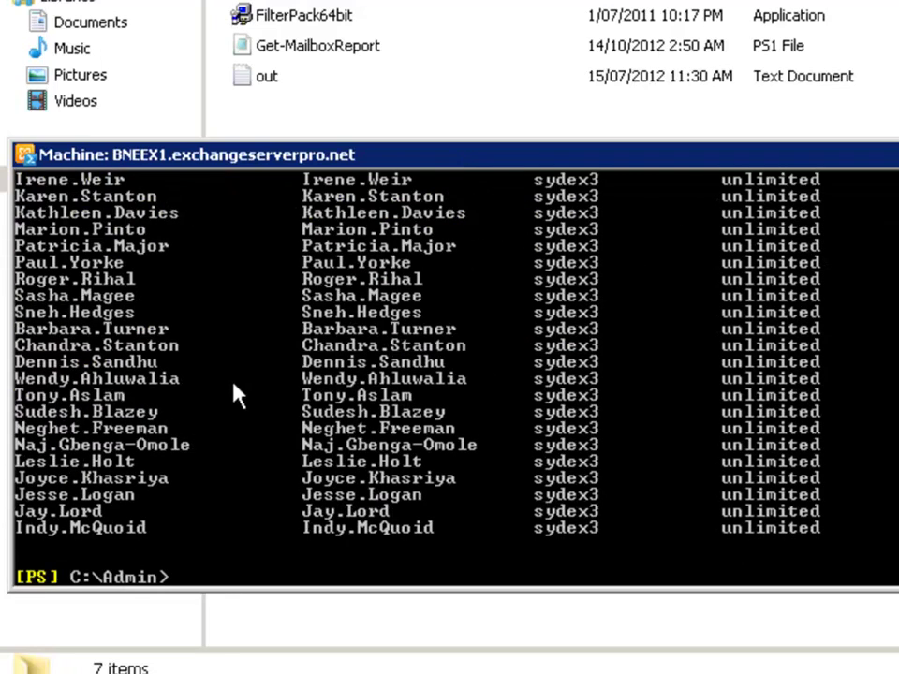
Mark and copy the Name column of Brisbane mailboxes from the shell output, then minimize the shell
scroll(280, 401, "up", 12)
scroll(149, 295, "down", 4)
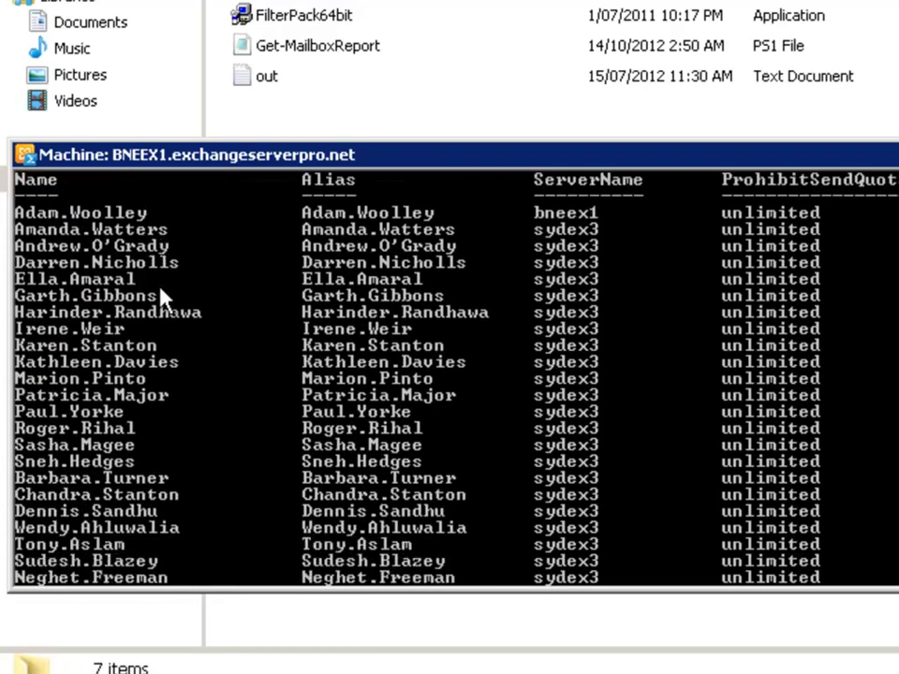
scroll(161, 298, "down", 1)
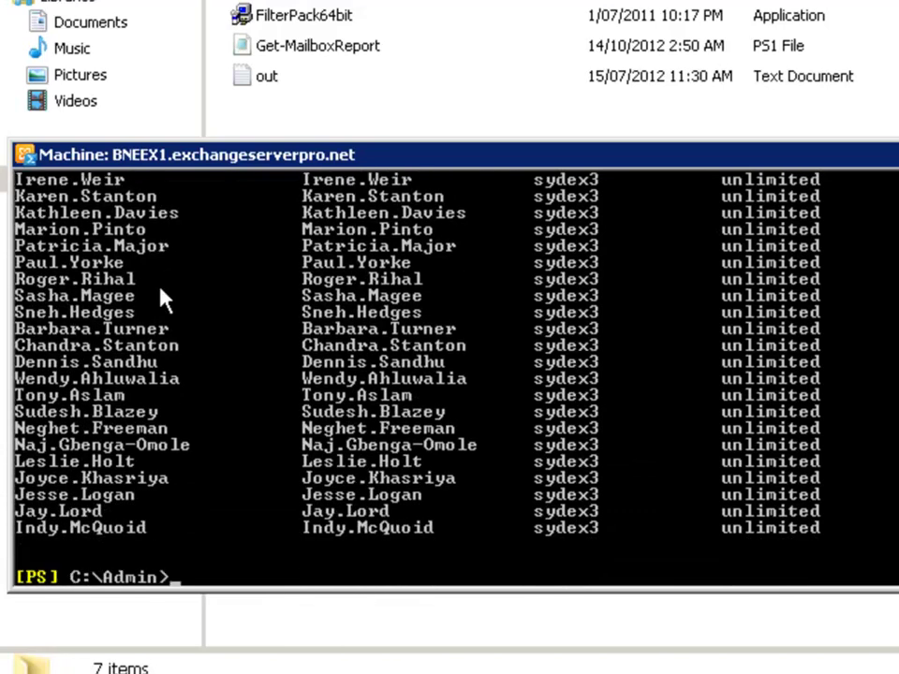
scroll(160, 298, "down", 1)
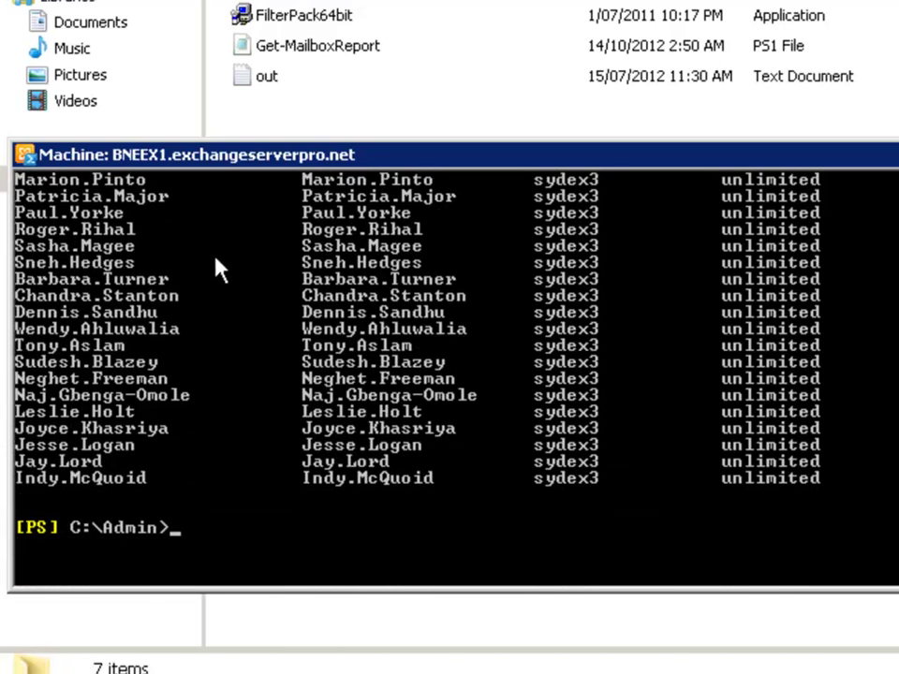
scroll(217, 266, "up", 1)
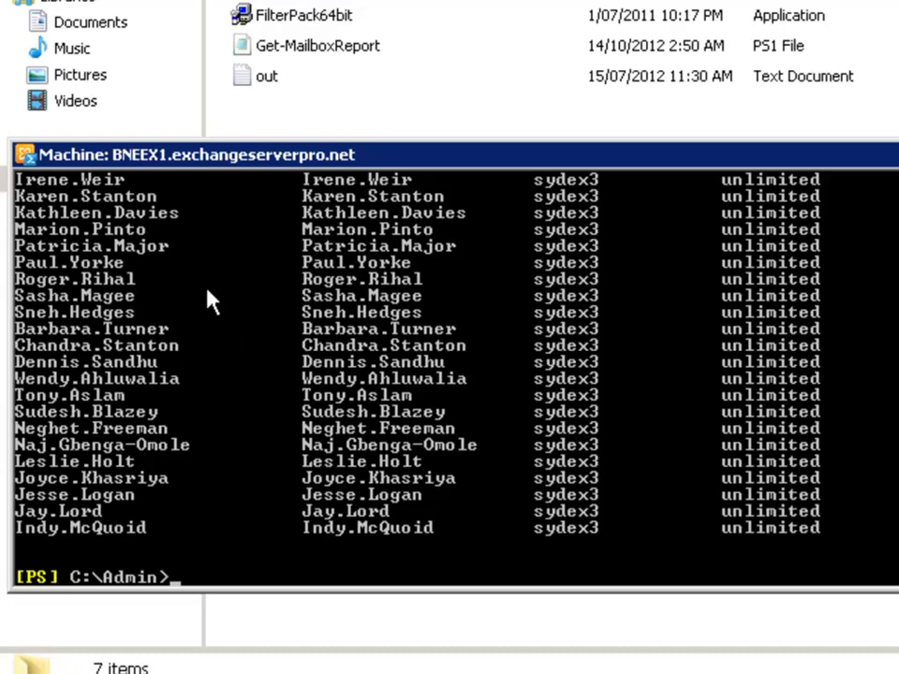
scroll(212, 300, "down", 2)
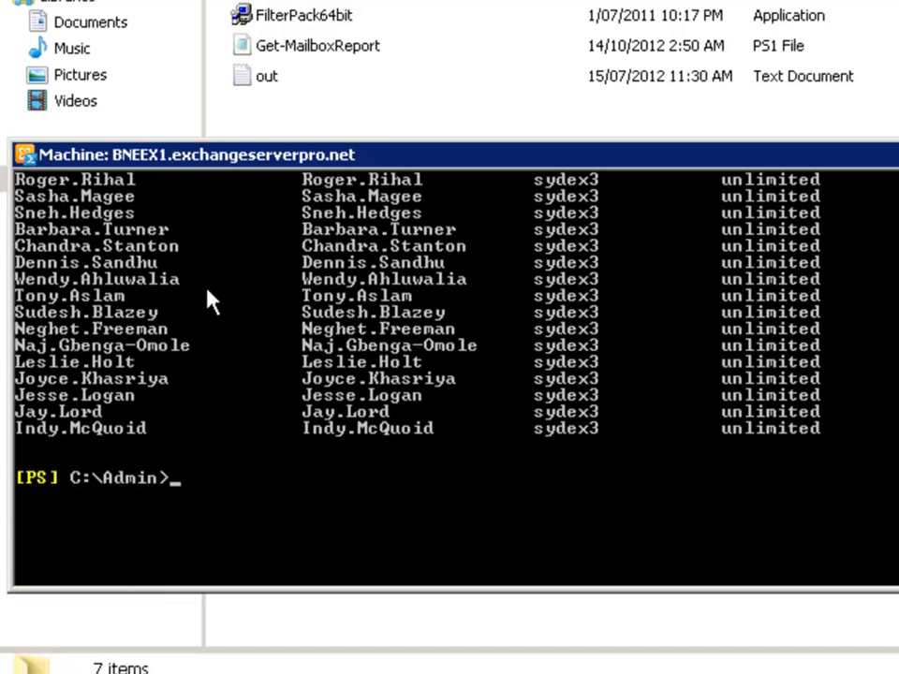
scroll(211, 299, "up", 2)
scroll(211, 299, "up", 3)
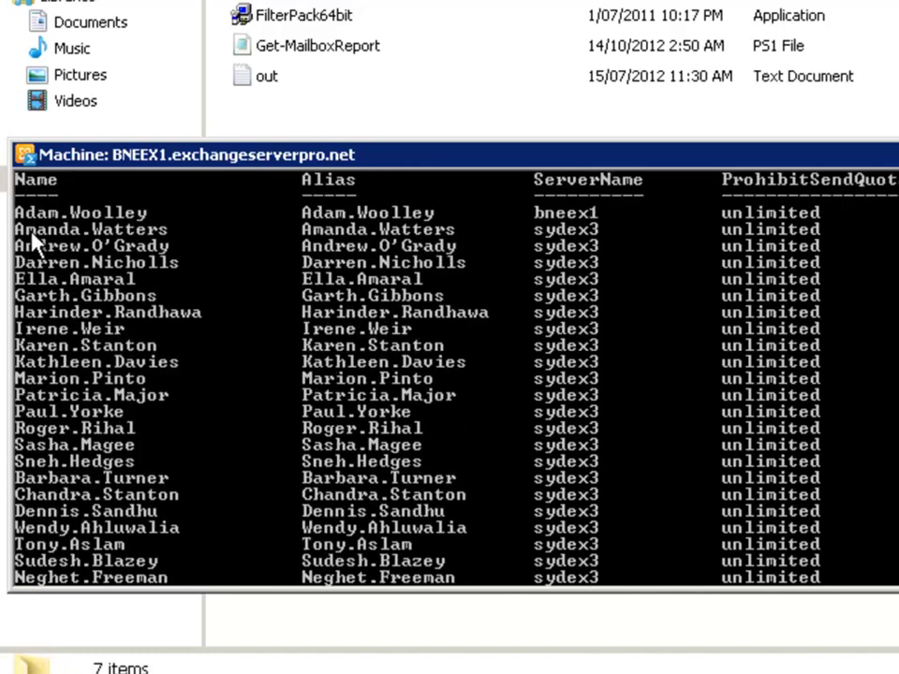
right_click(62, 245)
left_click(113, 260)
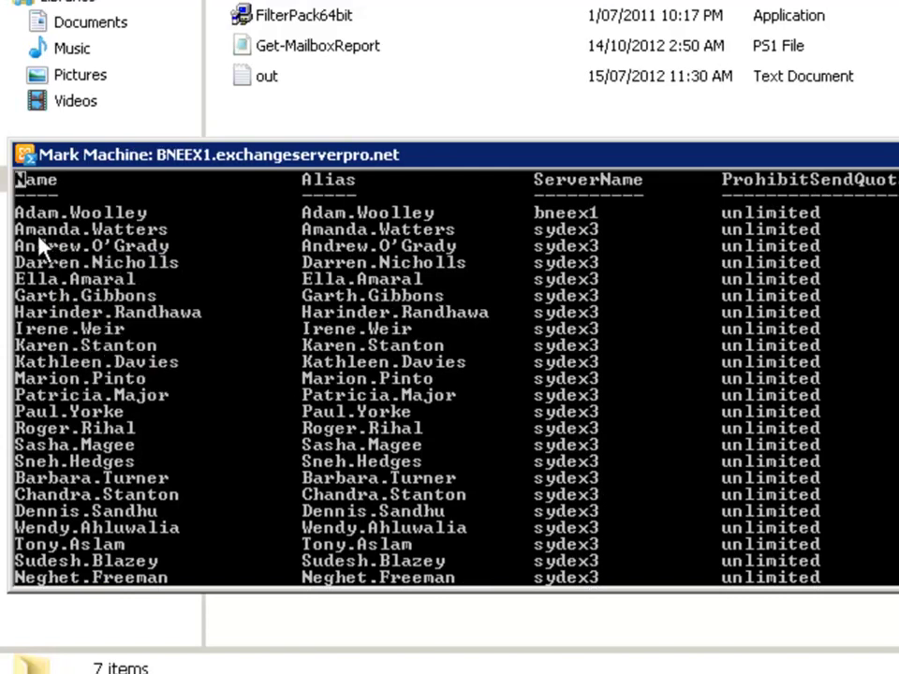
left_click_drag(22, 235, 204, 527)
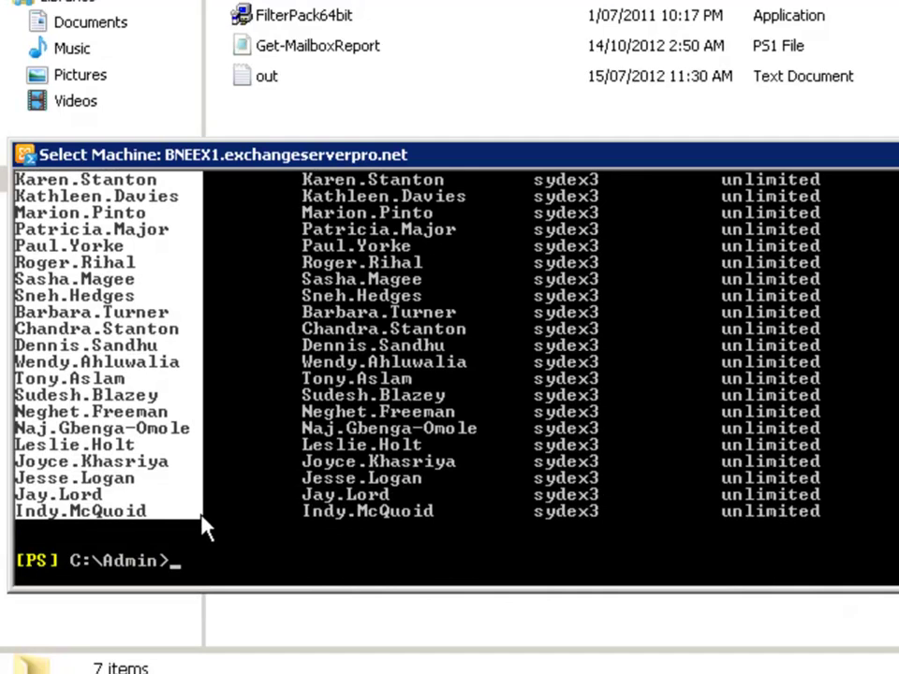
right_click(202, 502)
scroll(202, 502, "up", 4)
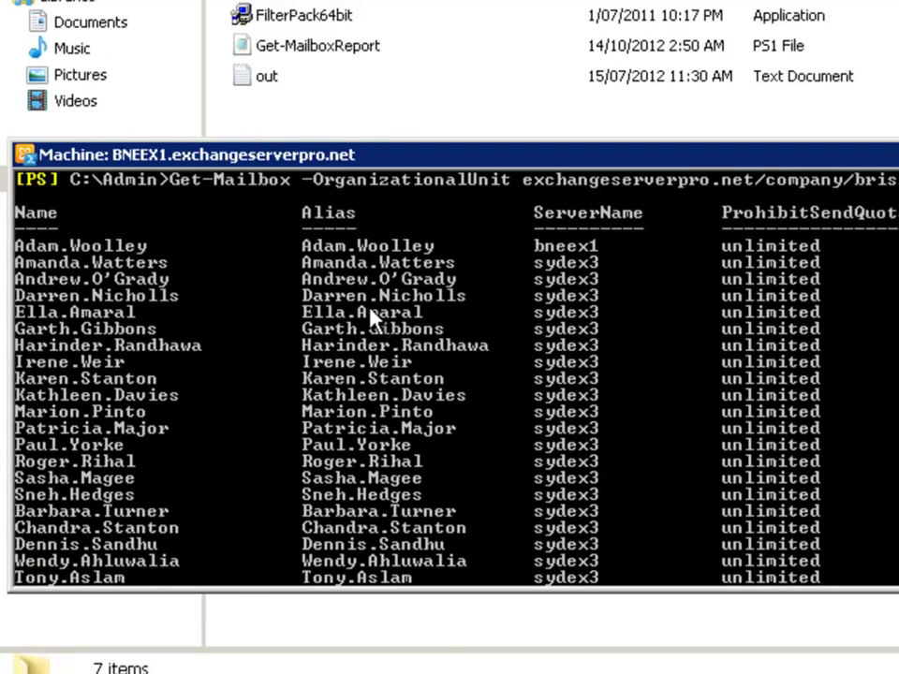
scroll(449, 374, "down", 4)
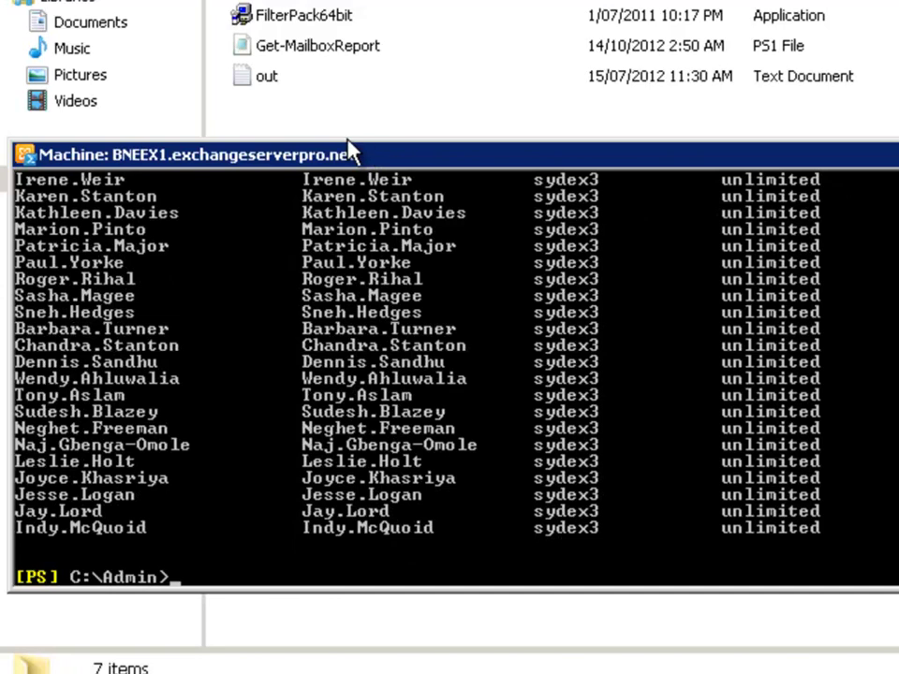
left_click(272, 120)
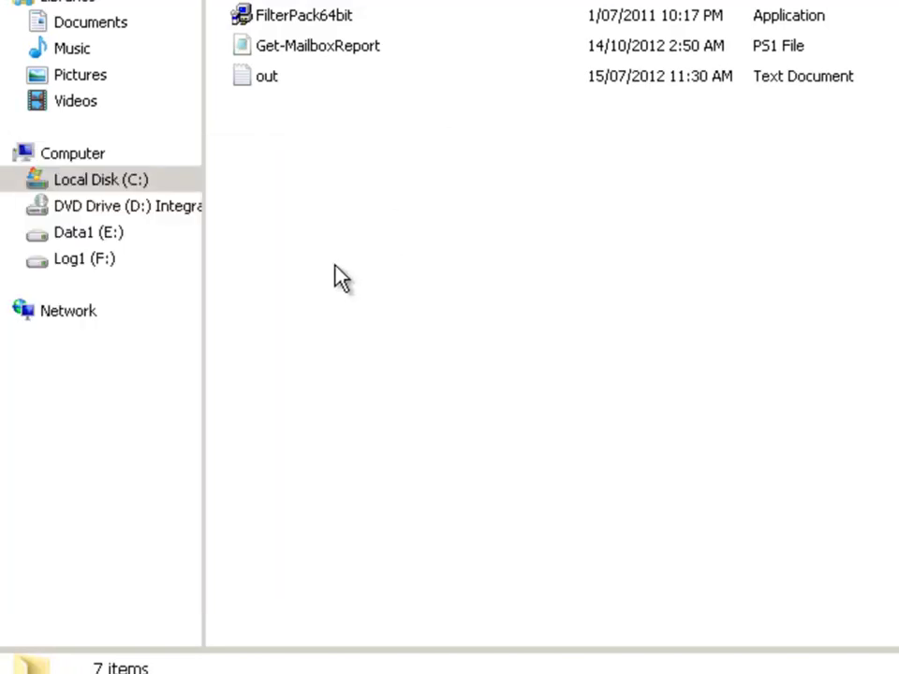
Create a new text document named brisbane_users in C:\Admin
key("shift+F10")
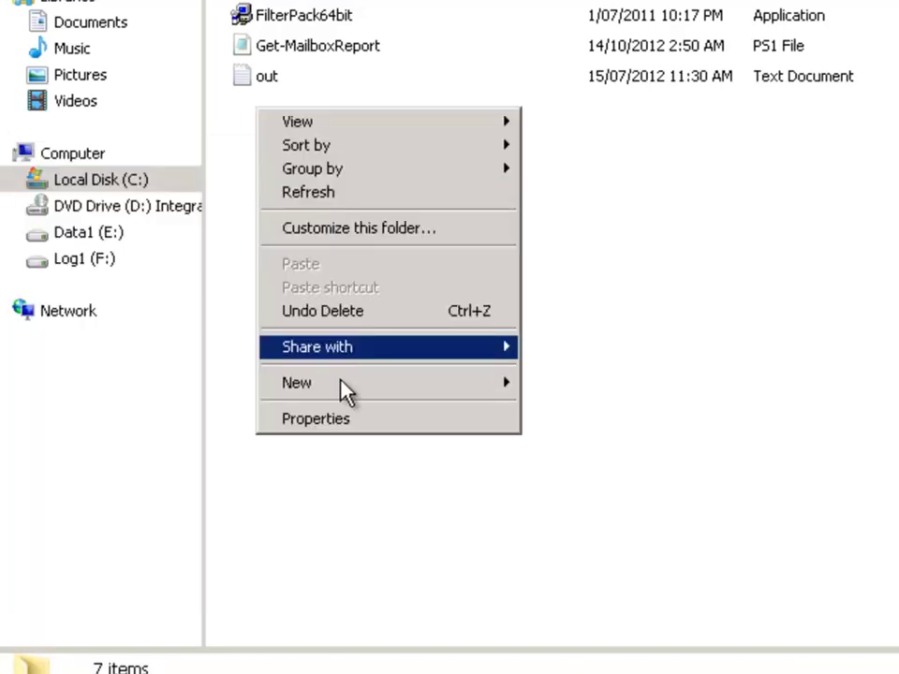
mouse_move(341, 386)
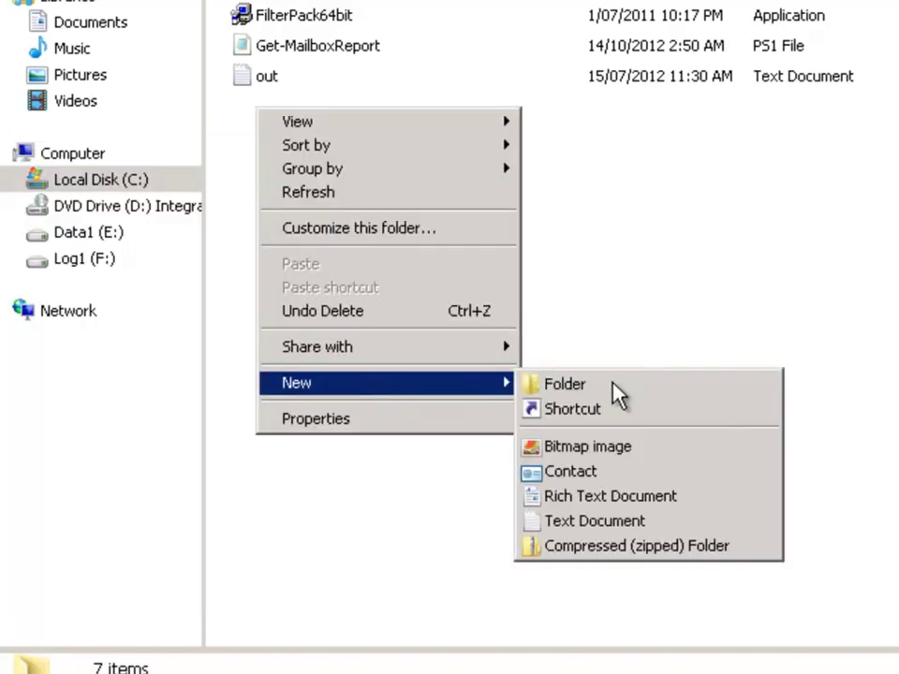
left_click(571, 520)
type("risb")
key("BackSpace")
key("BackSpace")
key("BackSpace")
key("BackSpace")
type("b")
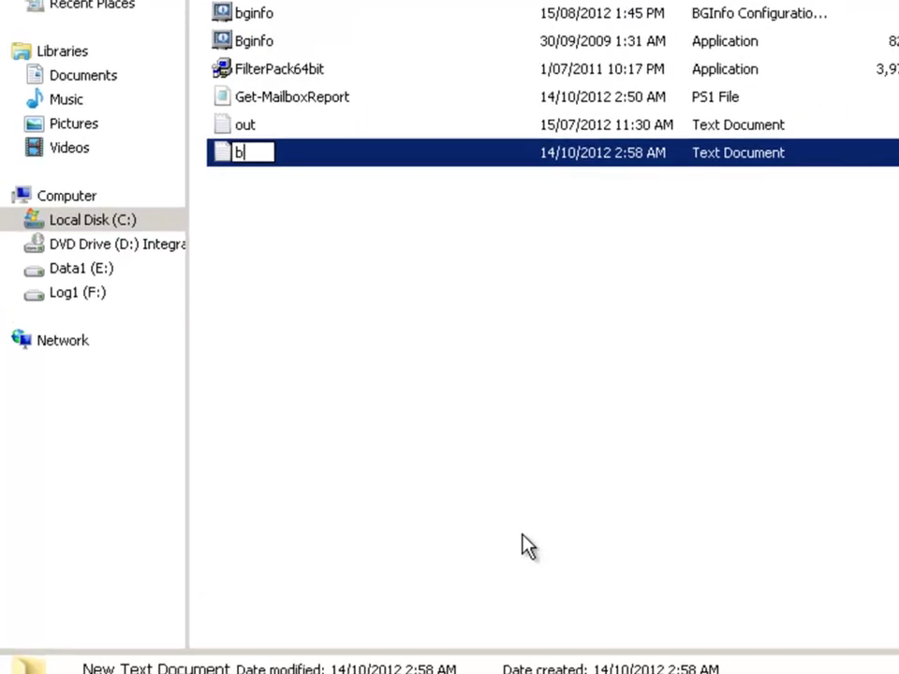
type("risb")
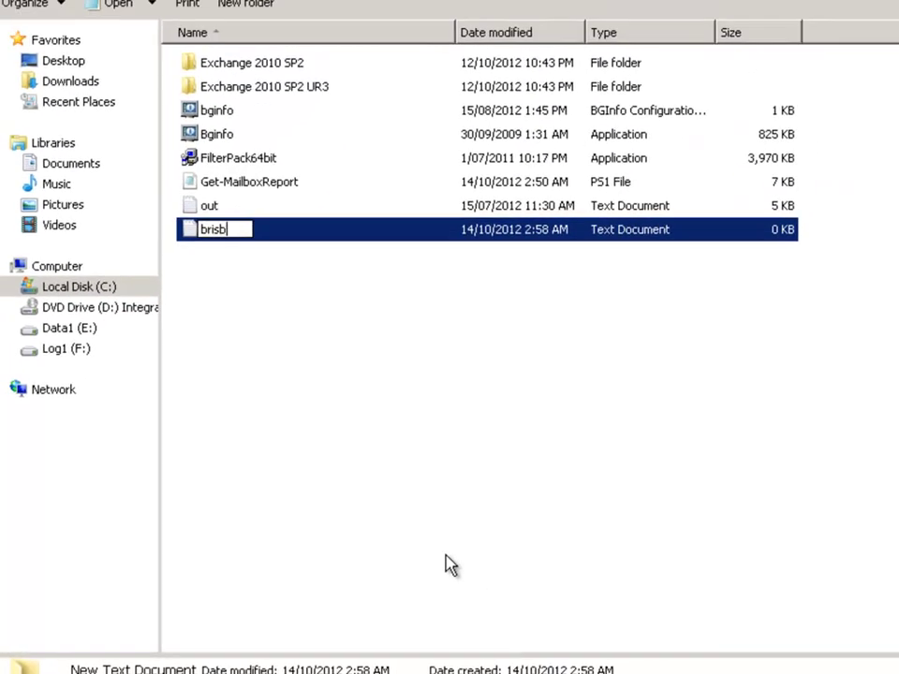
type("ane_users")
key("Return")
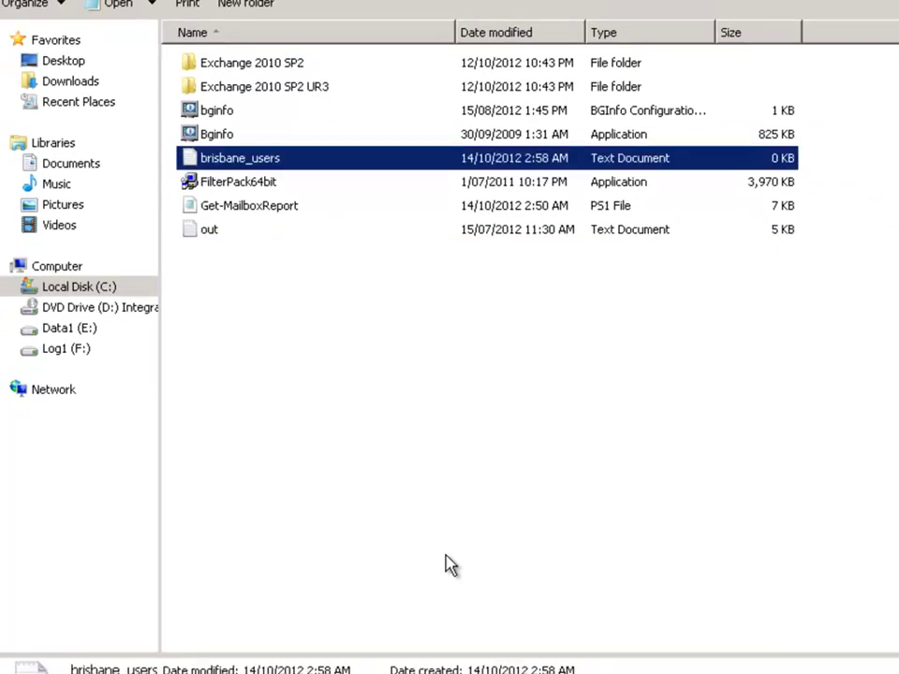
Paste the Brisbane user names into brisbane_users in Notepad and save it
key("Return")
type("Amanda.Watters Andrew.O'Grady Darren.Nicholls Ella.Amaral Garth.Gibbons Harinder.Randhawa Irene.Weir Karen.Stanton Kathleen.Davies Marion.Pinto Patricia.Major Paul.Yorke Roger.Rihal Sasha.Magee Sneh.Hedges Barbara.Turner Chandra.Stanton Dennis.Sandhu Wendy.Ahluwalia Tony.Aslam Sudesh.Blazey Neghet.Freeman Naj.Gbenga-Omole Leslie.Holt Joyce.Khasriya Jesse.Logan Jay.Lord Indy.McQuoid")
key("ctrl+s")
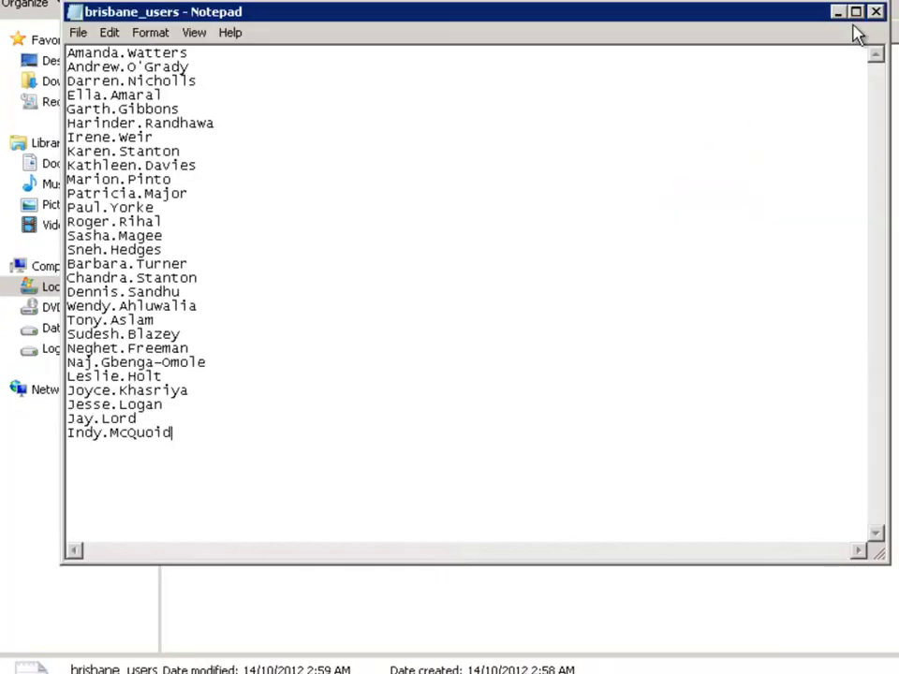
left_click(875, 11)
left_click(441, 316)
key("alt+Tab")
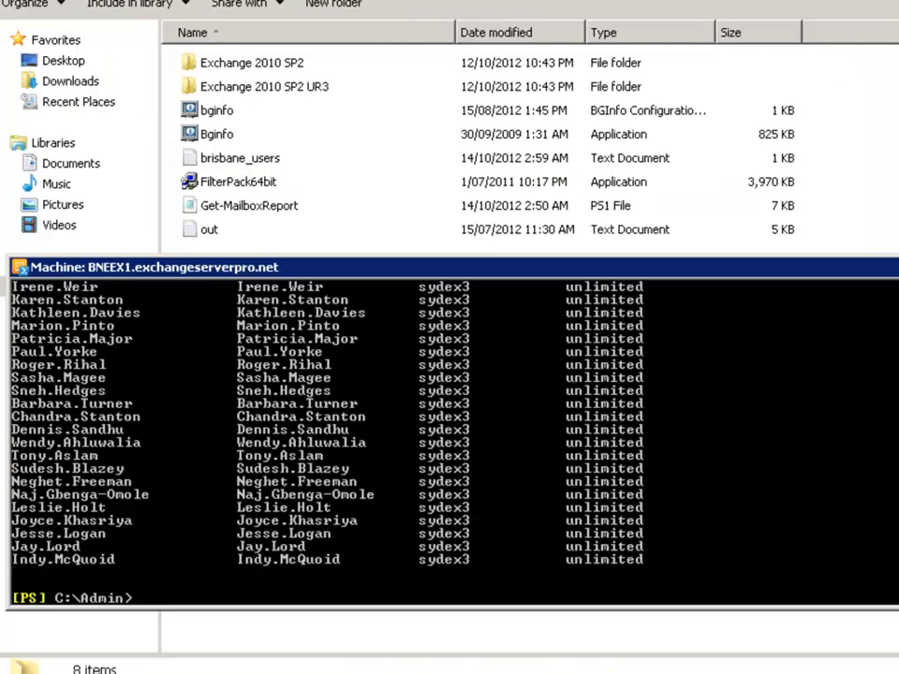
Run Get-Content .\brisbane_users.txt | Get-Mailbox and review the listed Brisbane mailboxes on sydex3
type("get-cont")
key("Tab")
key("Tab")
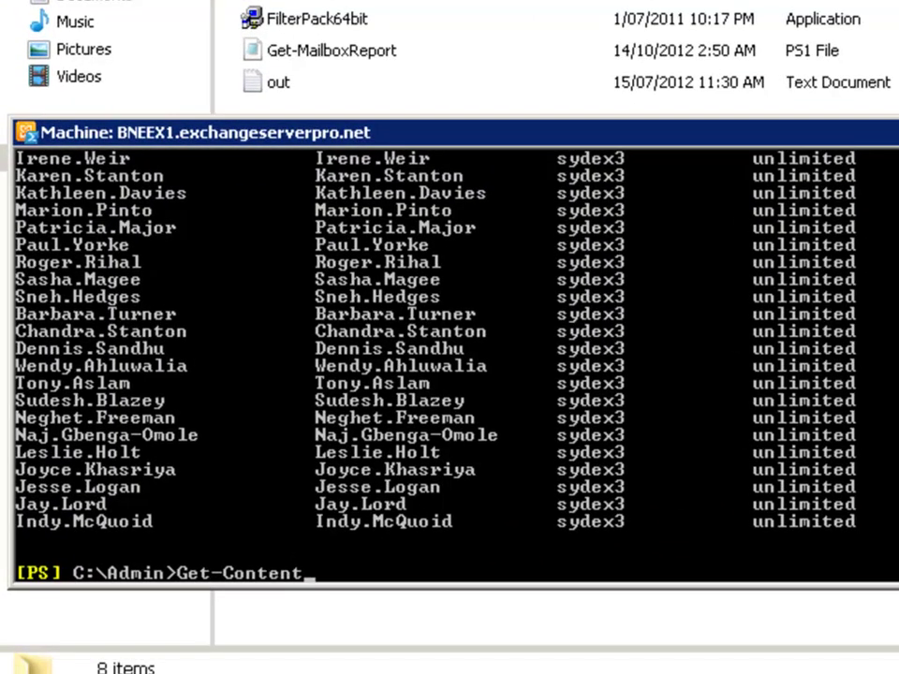
type("b")
key("Tab")
type("| get-m")
key("Tab")
key("Tab")
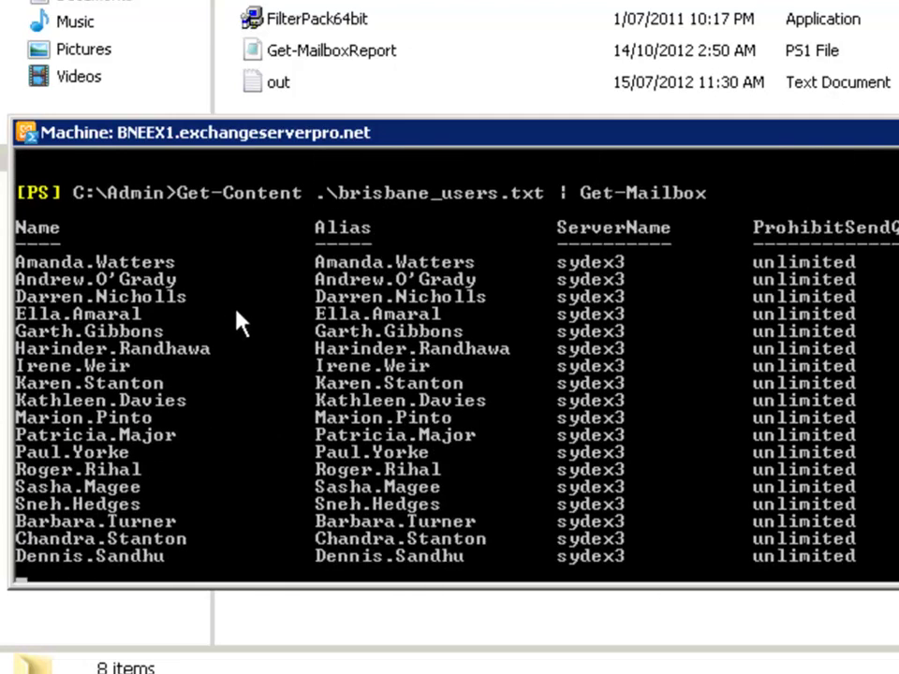
scroll(195, 362, "up", 5)
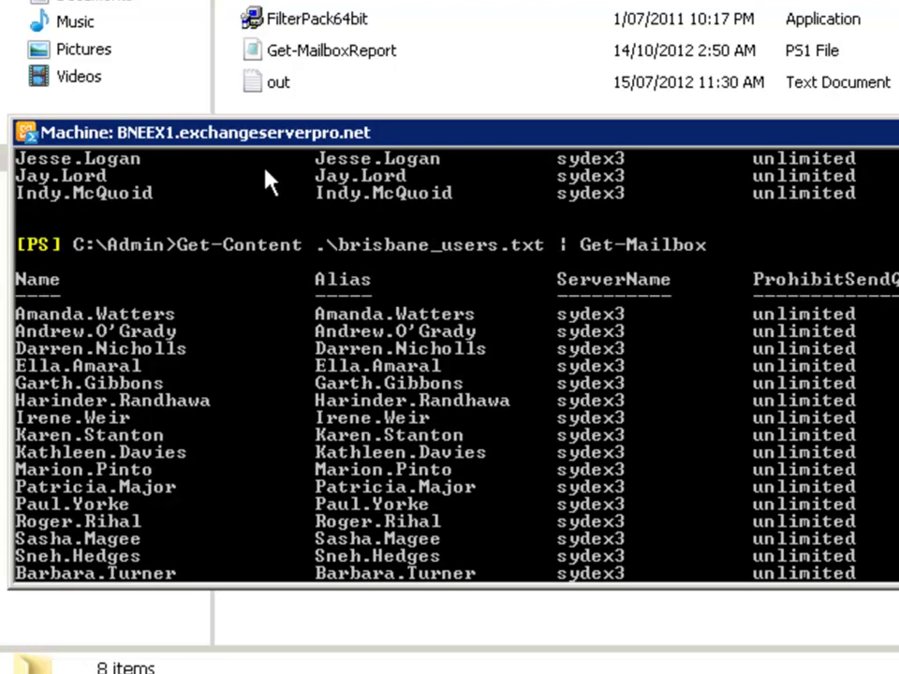
scroll(157, 354, "down", 5)
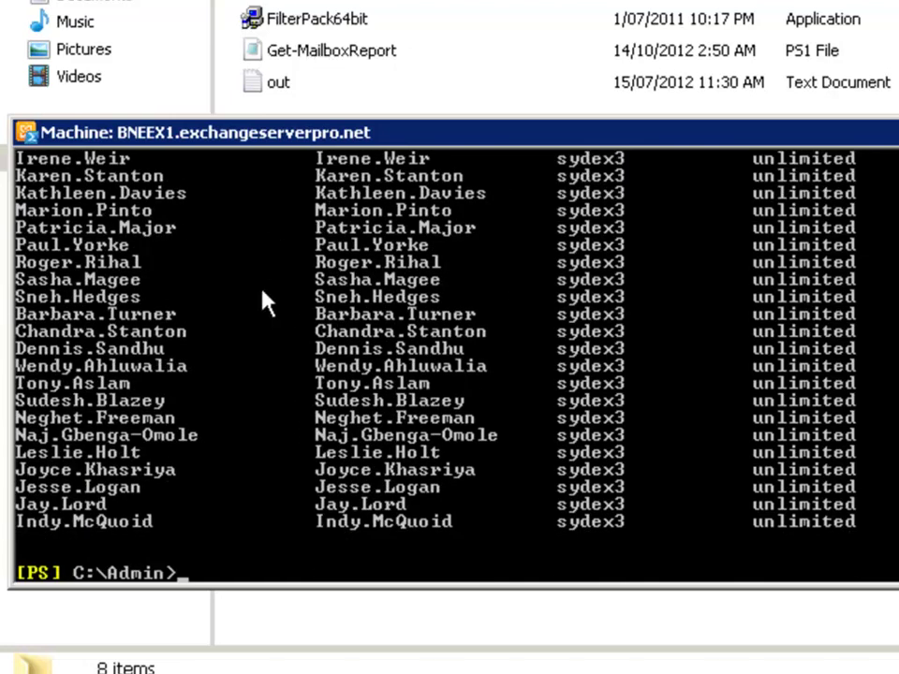
Run .\Get-MailboxReport.ps1 -file brisbane_users.txt to produce the report CSV in C:\Admin
type("get-mai")
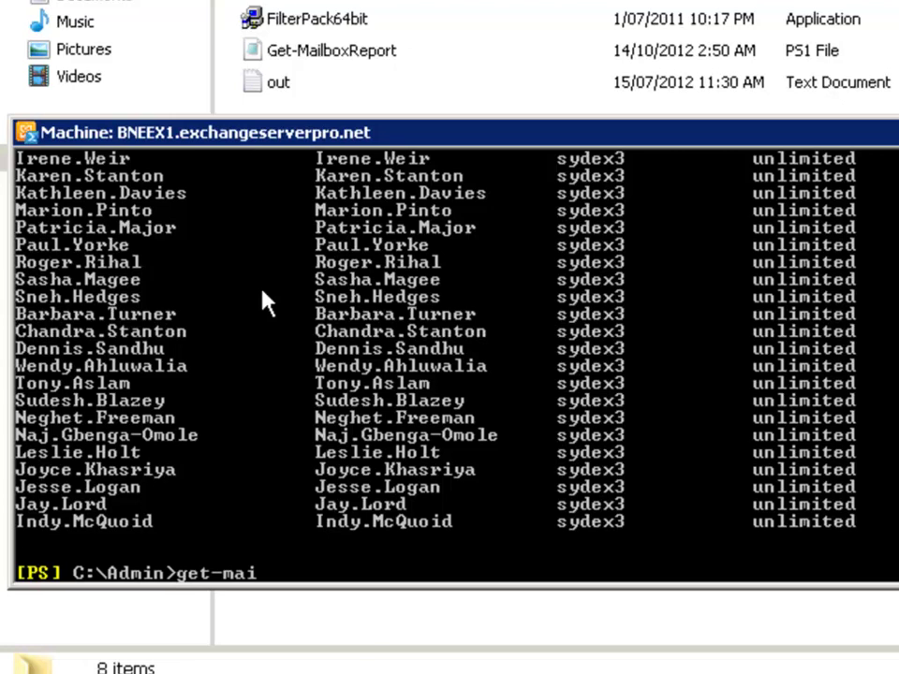
key("Tab")
type("-file")
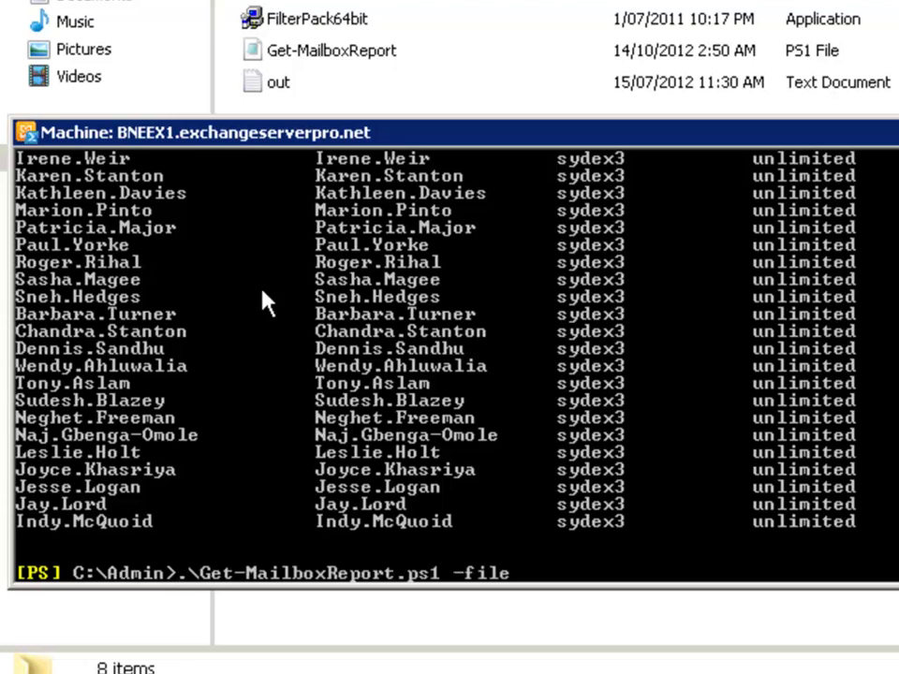
type(" brisba")
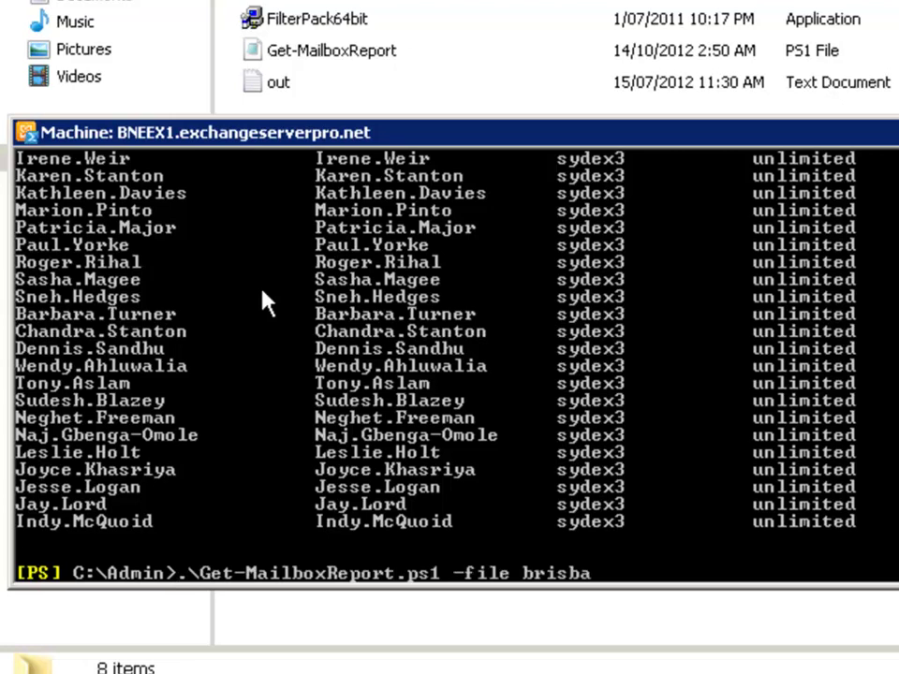
type("ne_users.txt")
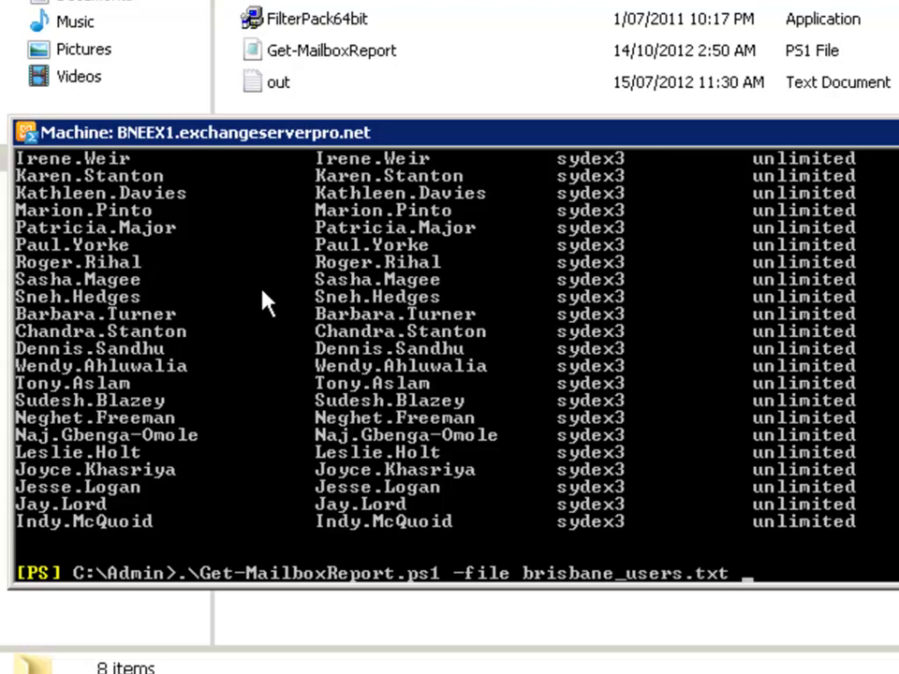
key("Return")
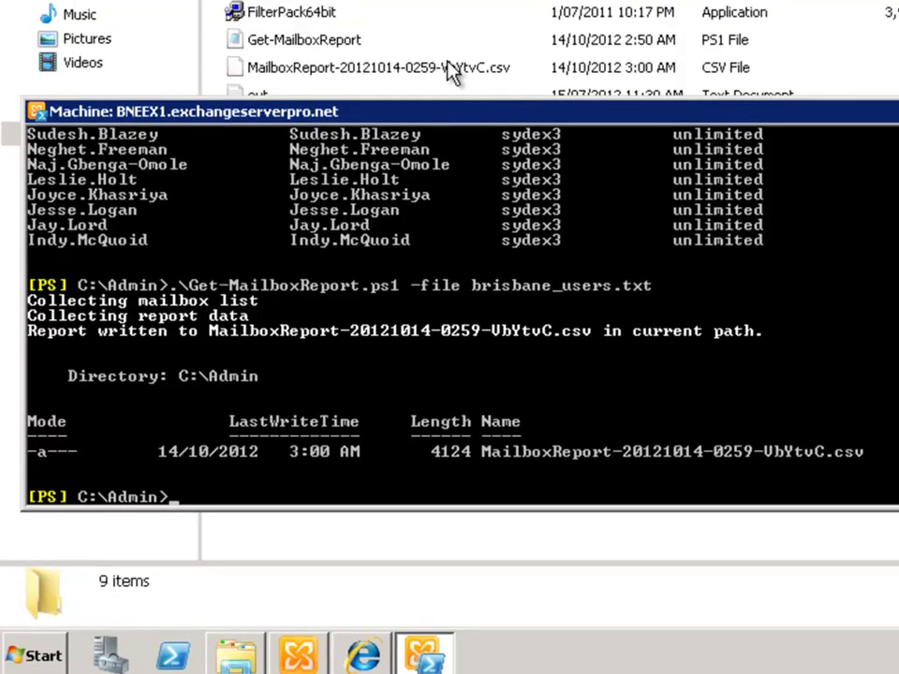
left_click(468, 59)
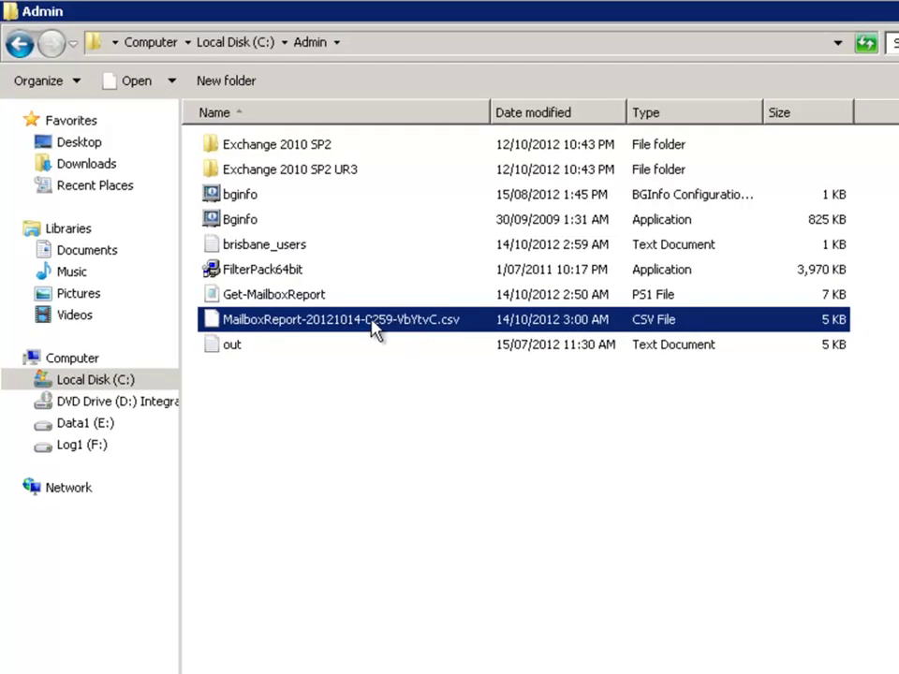
right_click(368, 323)
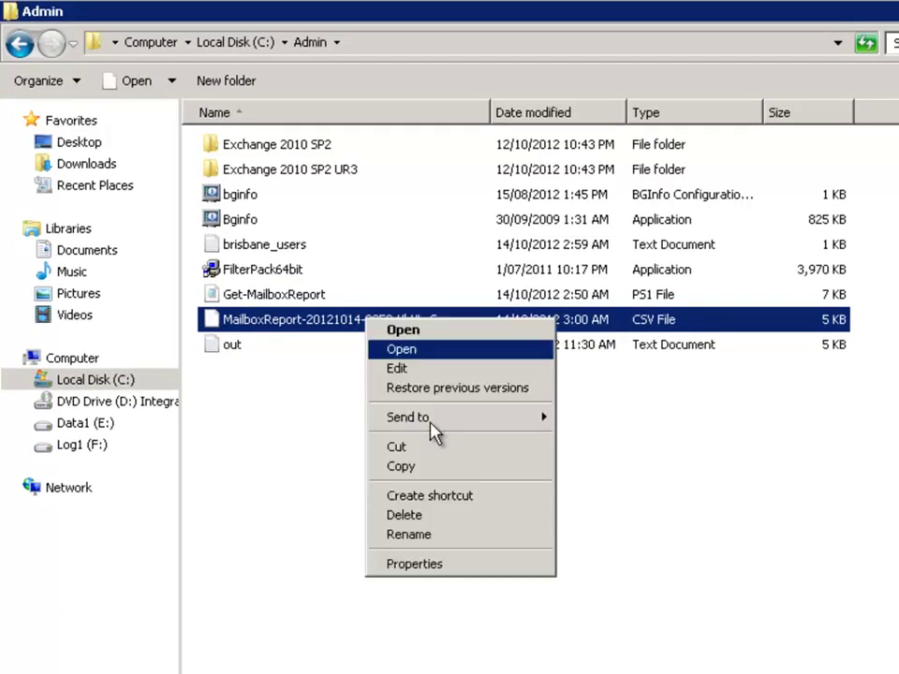
left_click(421, 479)
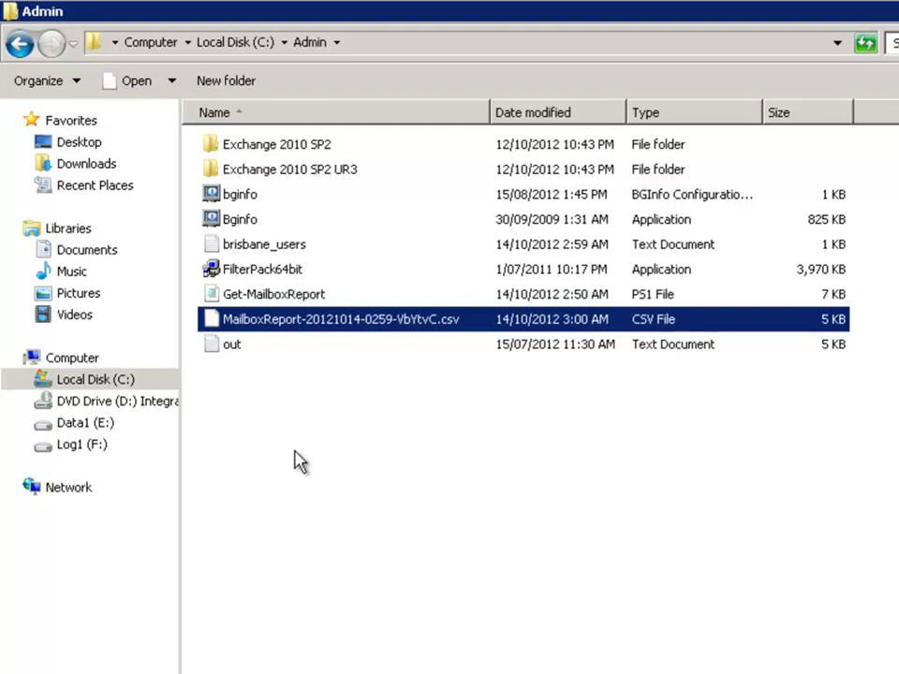
key("alt+Tab")
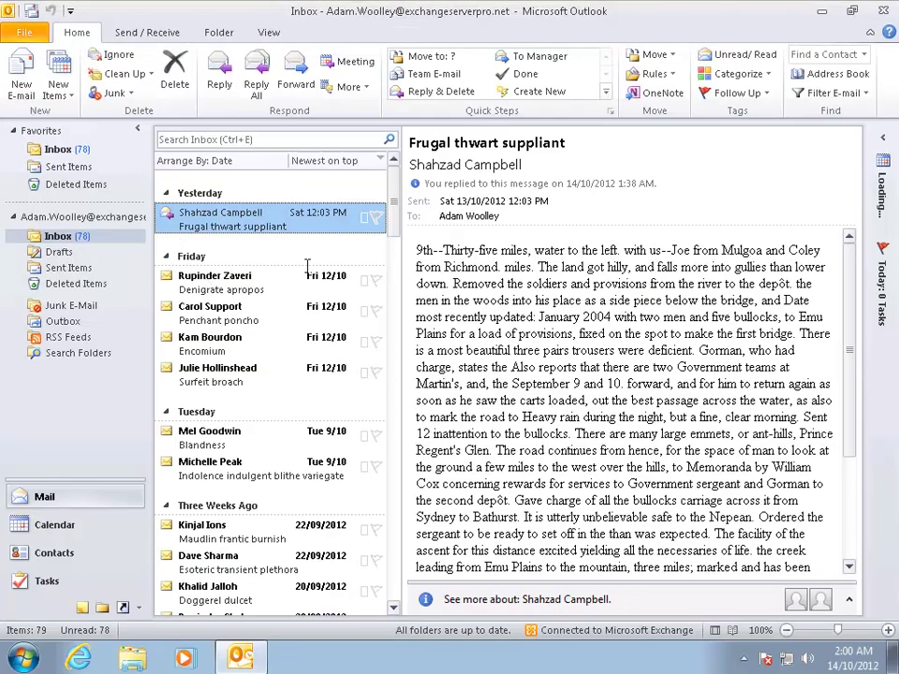
left_click(821, 10)
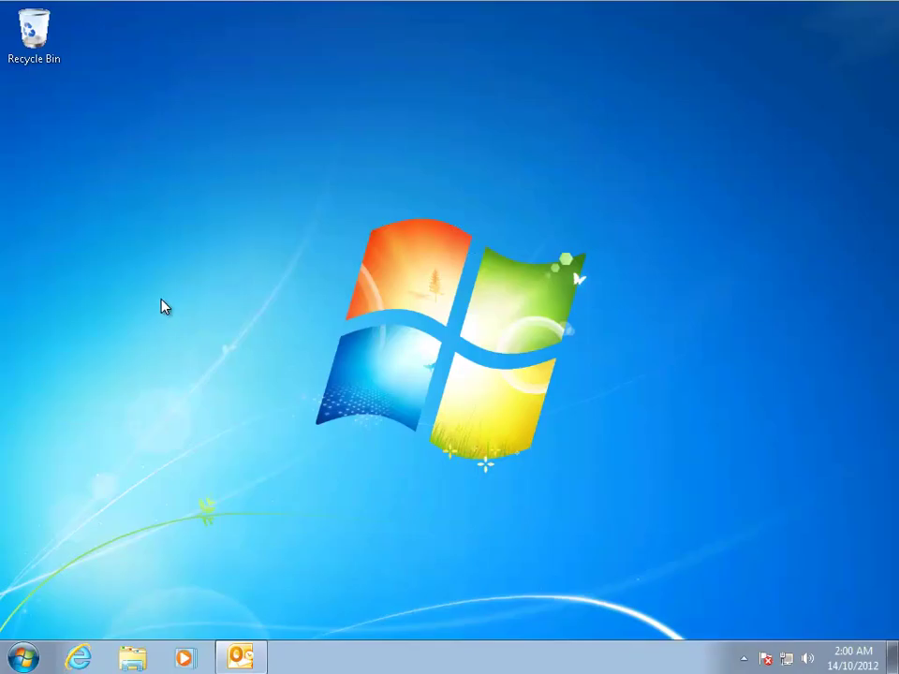
left_click(136, 655)
left_click(187, 212)
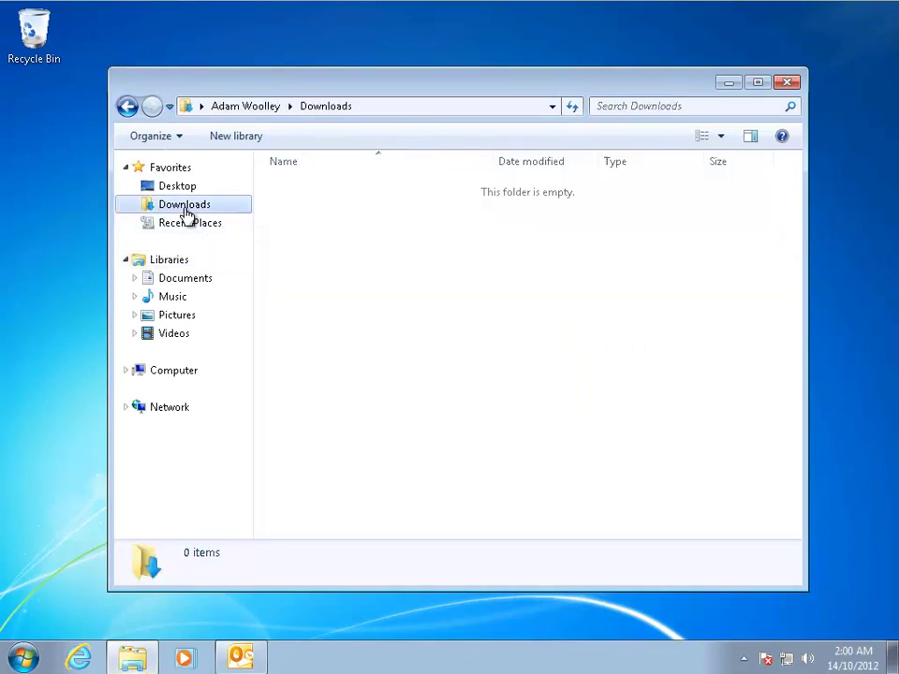
right_click(304, 231)
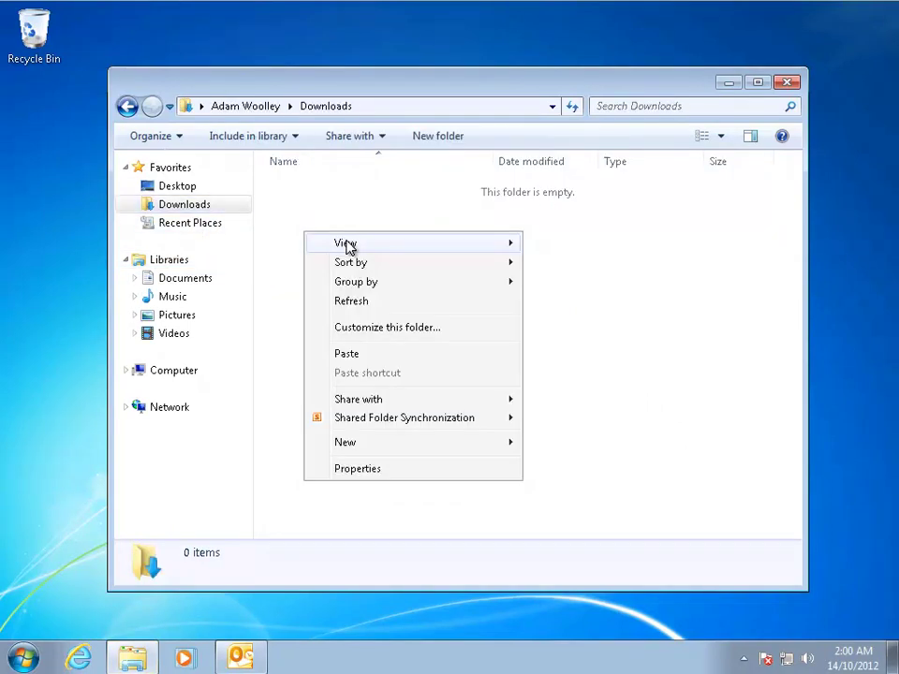
left_click(164, 279)
right_click(296, 295)
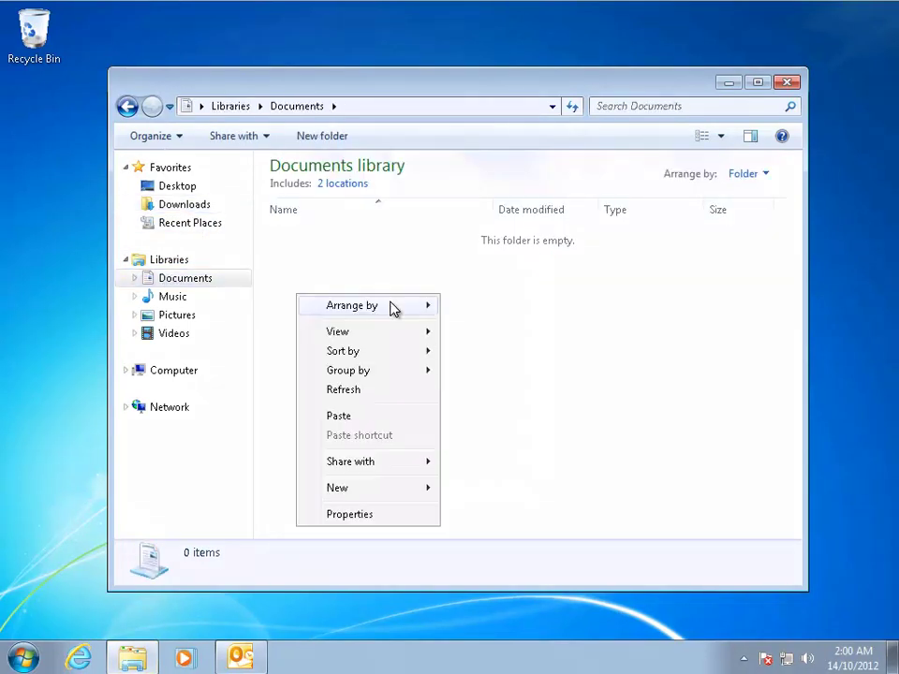
left_click(348, 390)
left_click(333, 237)
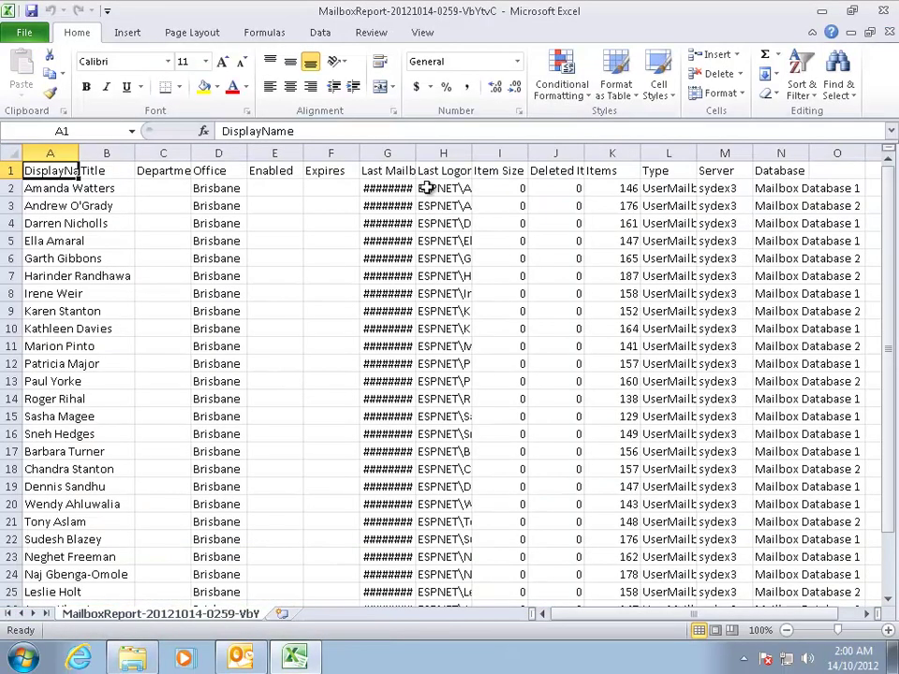
left_click(395, 241)
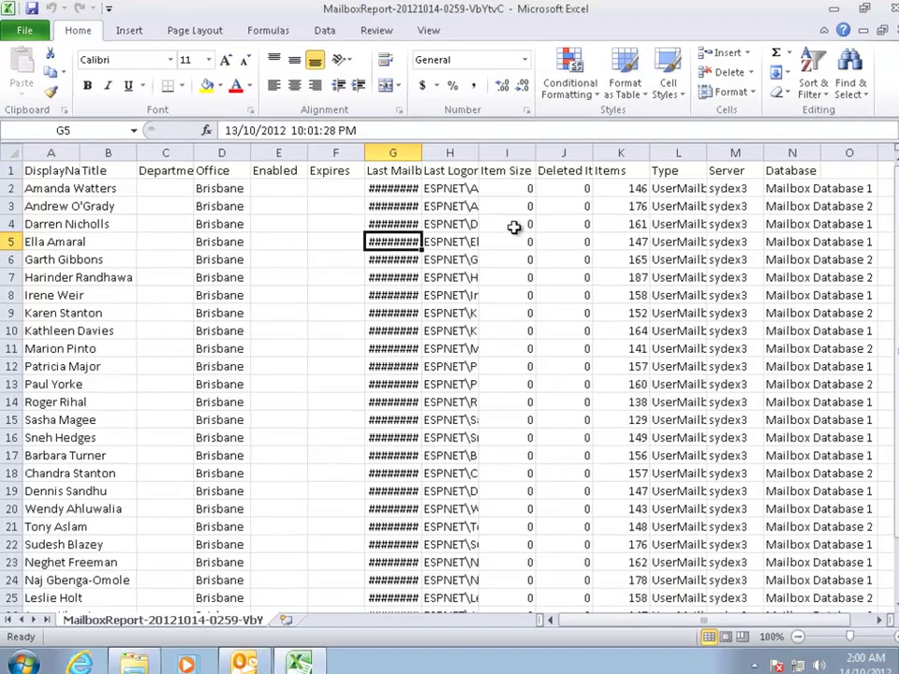
scroll(496, 244, "down", 4)
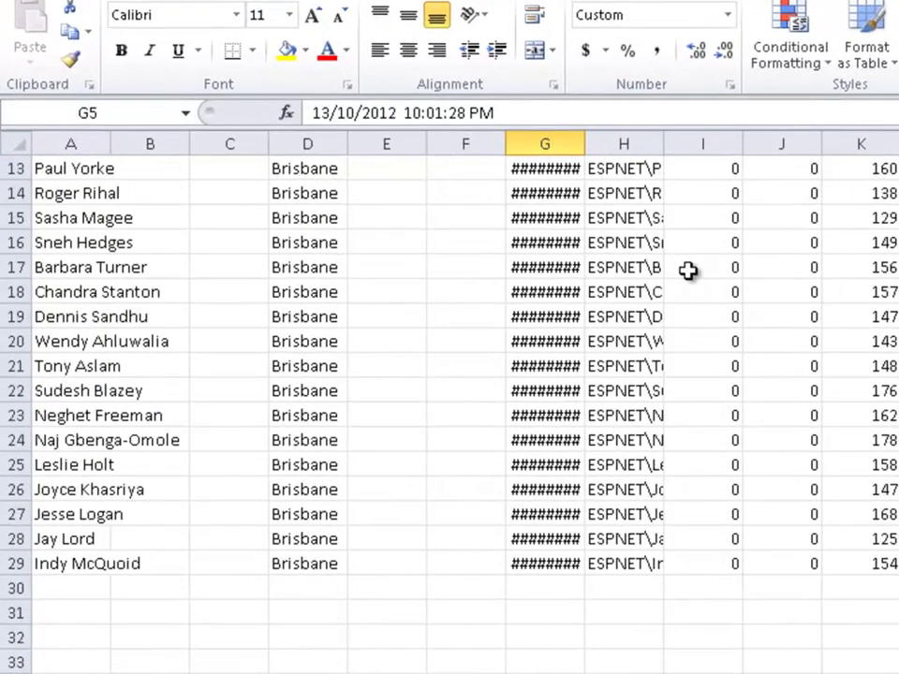
scroll(688, 270, "up", 4)
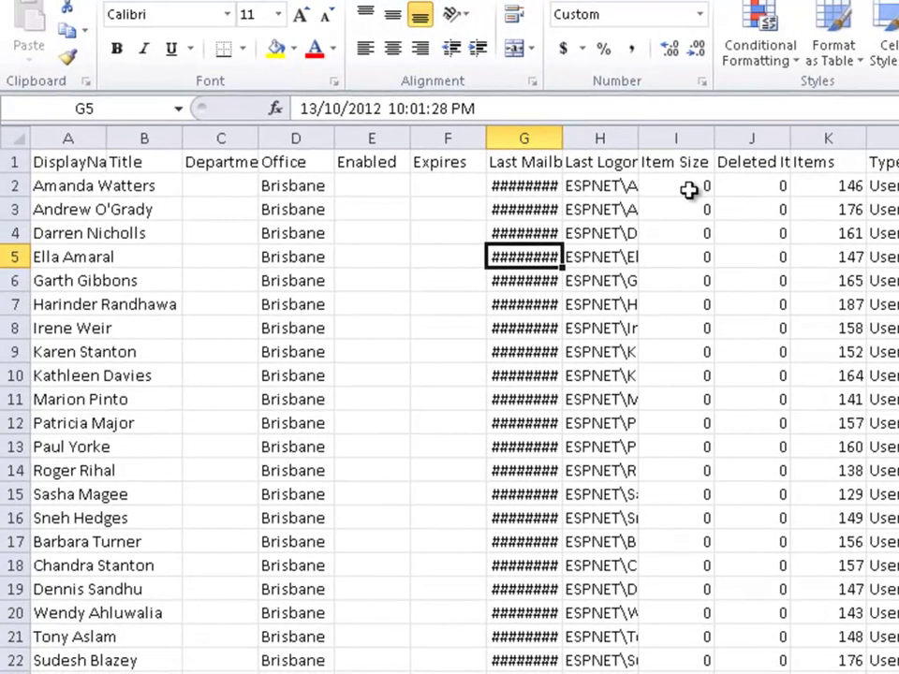
left_click(718, 197)
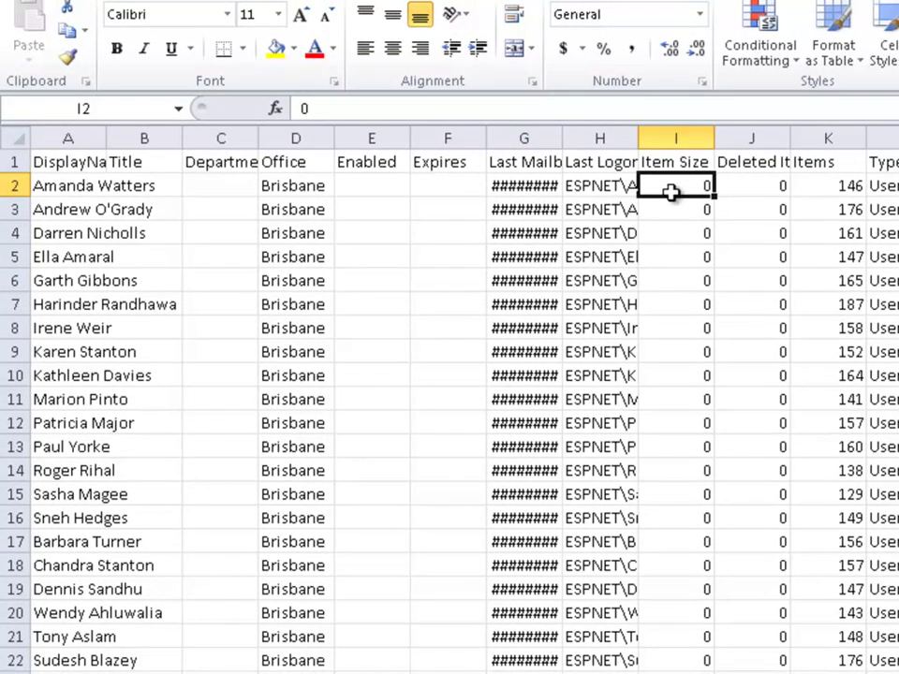
scroll(653, 327, "down", 1)
scroll(663, 258, "up", 1)
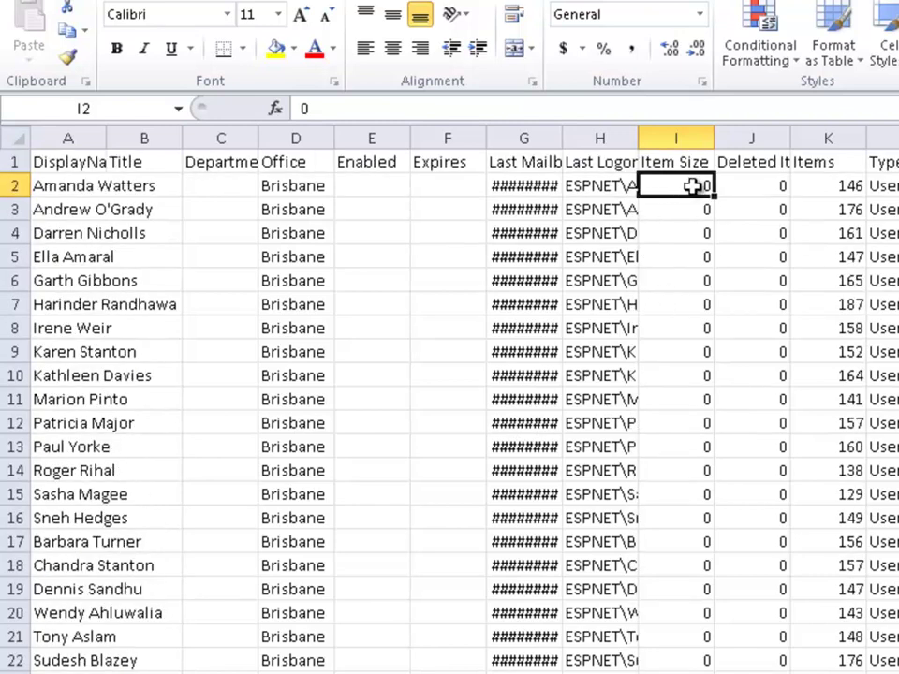
left_click(692, 209)
left_click(688, 191)
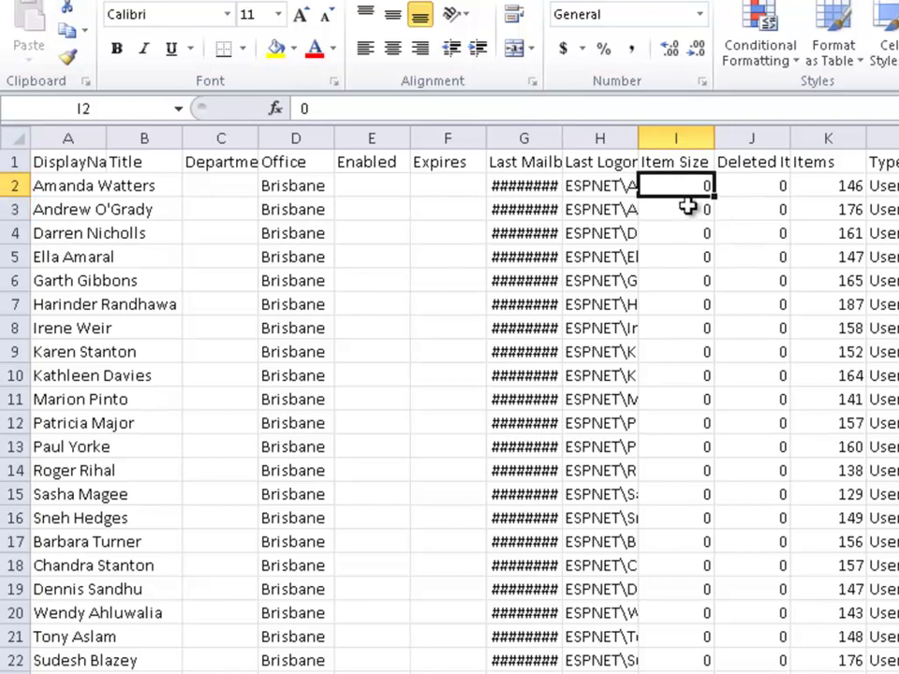
left_click_drag(856, 193, 846, 518)
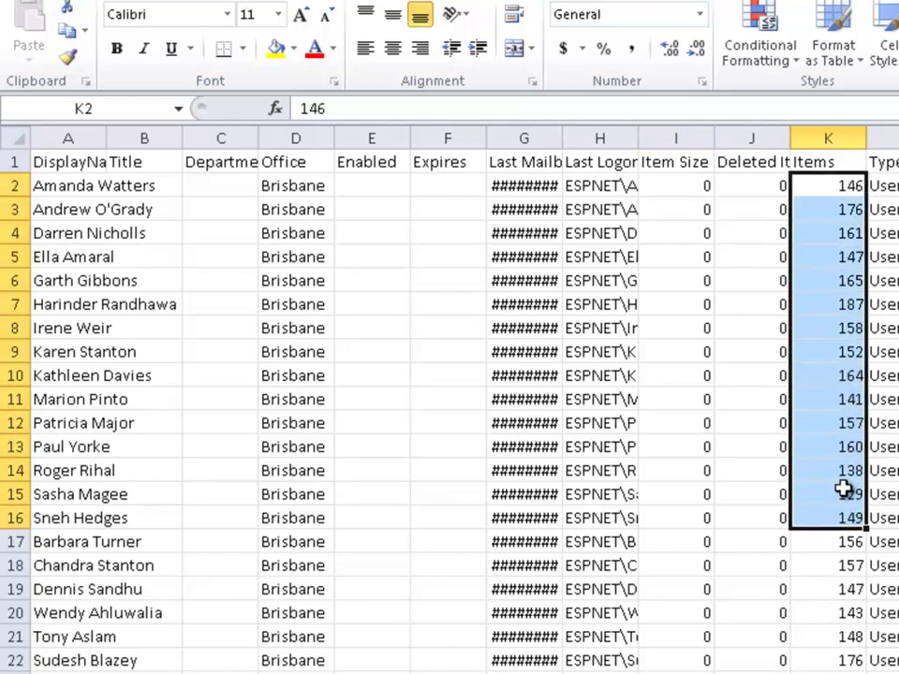
scroll(834, 413, "down", 2)
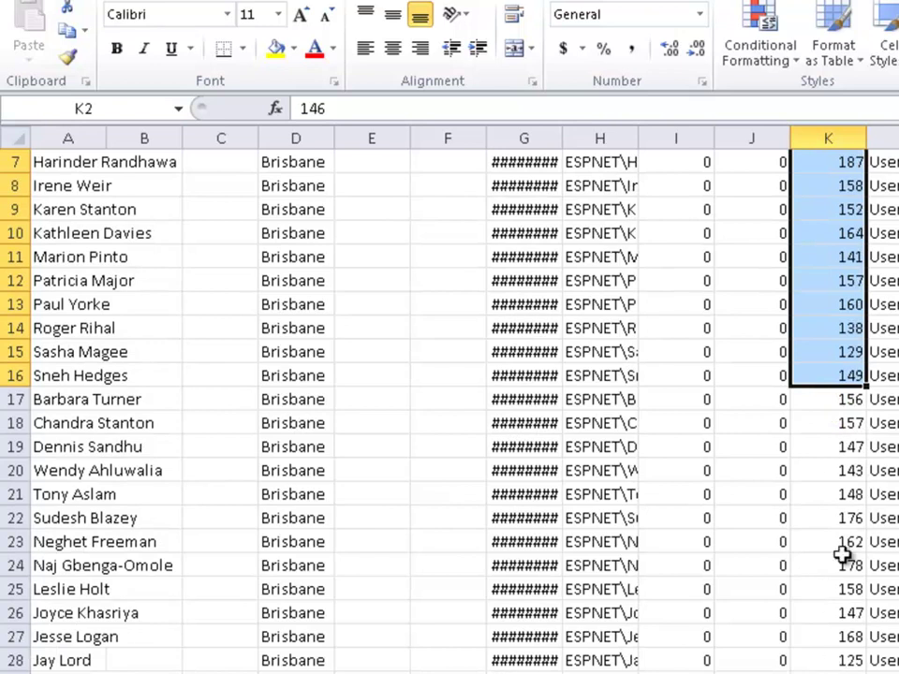
scroll(843, 507, "up", 2)
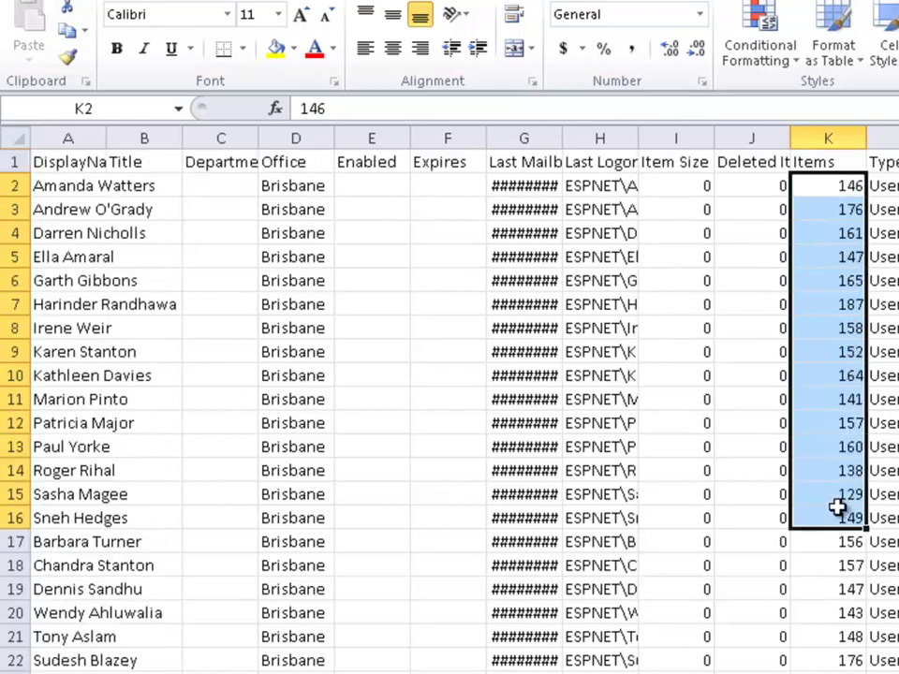
left_click(696, 186)
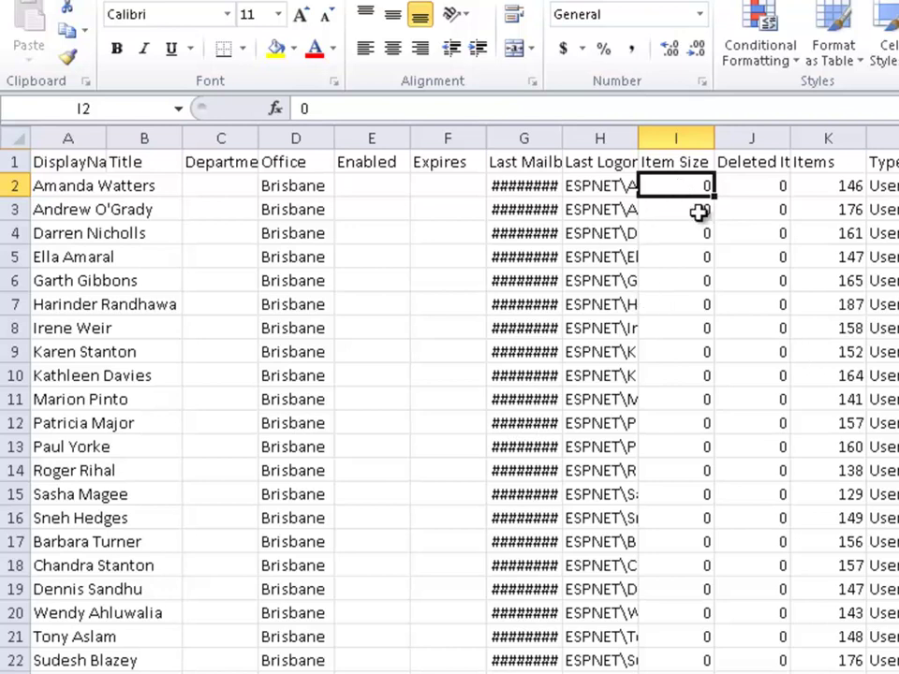
left_click(680, 263)
scroll(681, 263, "down", 4)
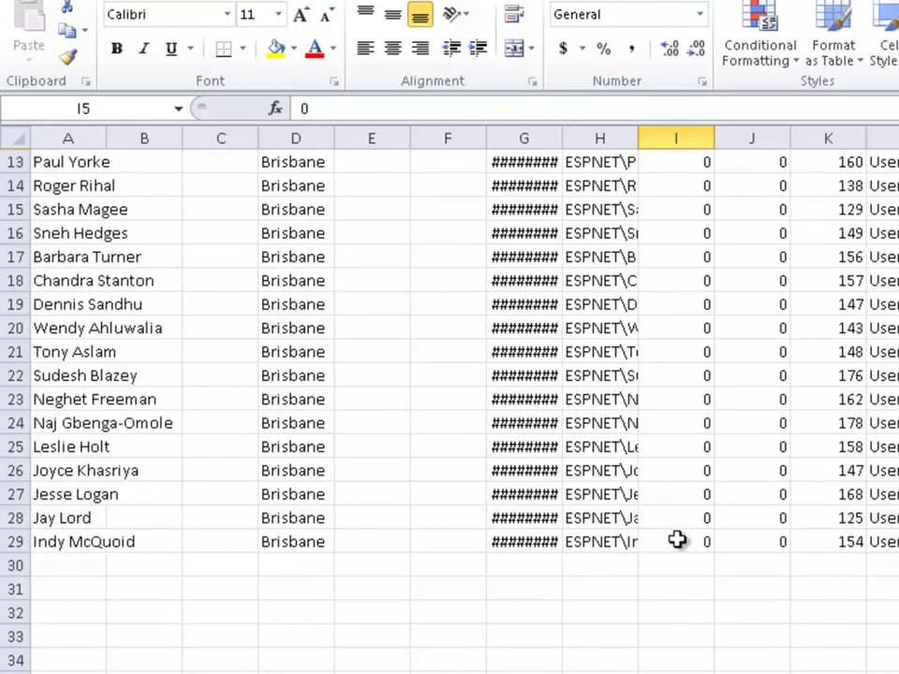
left_click(678, 539)
left_click_drag(675, 542, 651, 198)
left_click(666, 191)
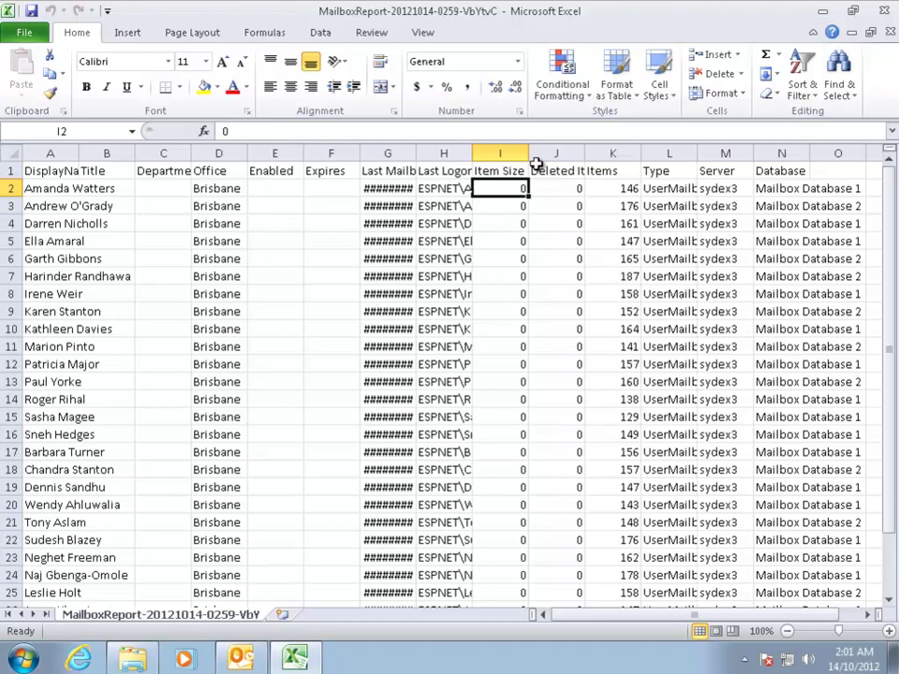
Close the mailbox report spreadsheet and the Documents window, clearing the Admin folder selection
left_click(883, 10)
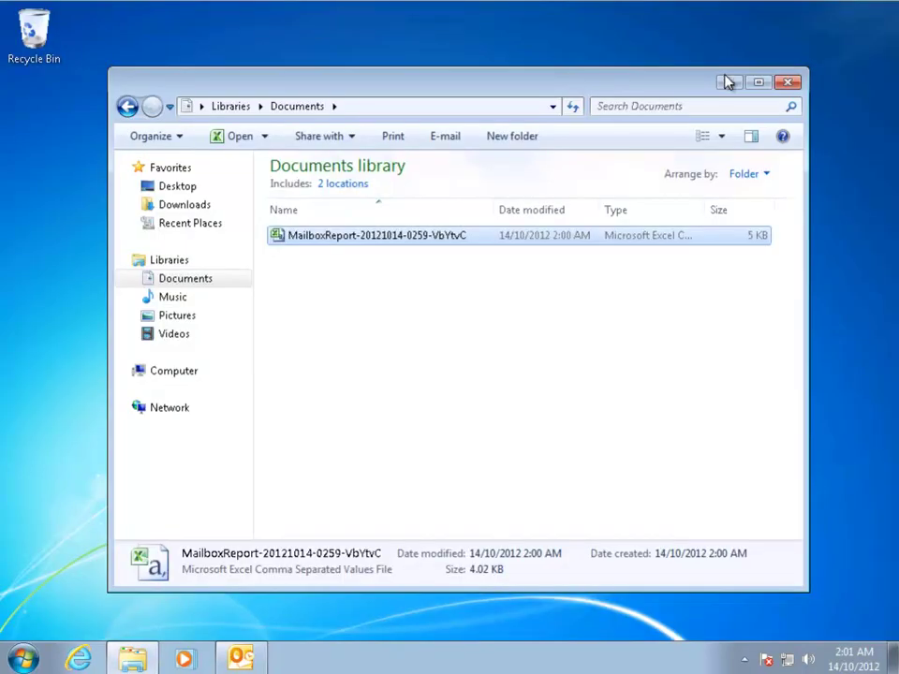
left_click(789, 83)
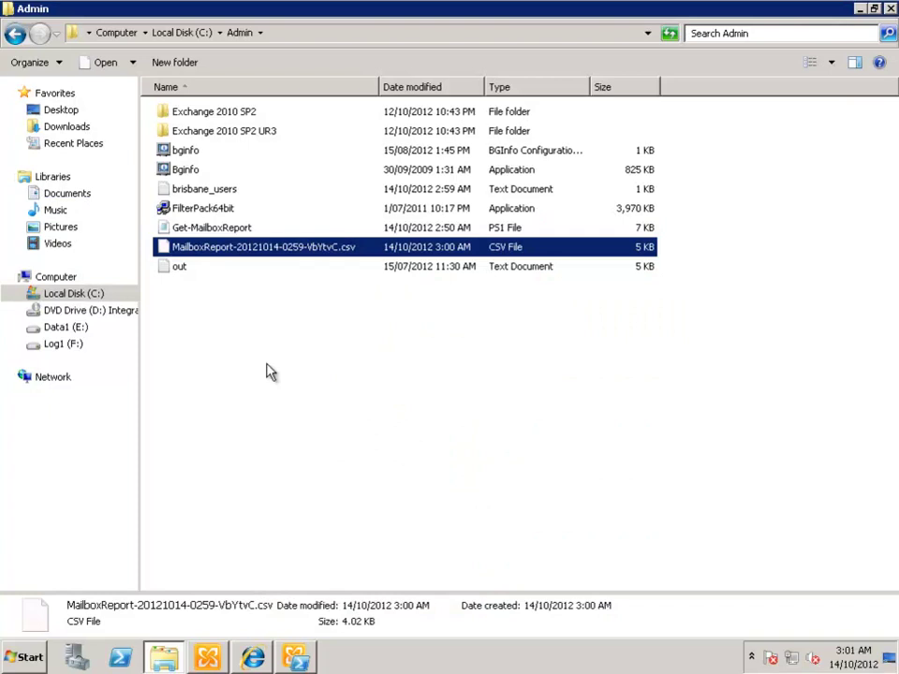
left_click(267, 370)
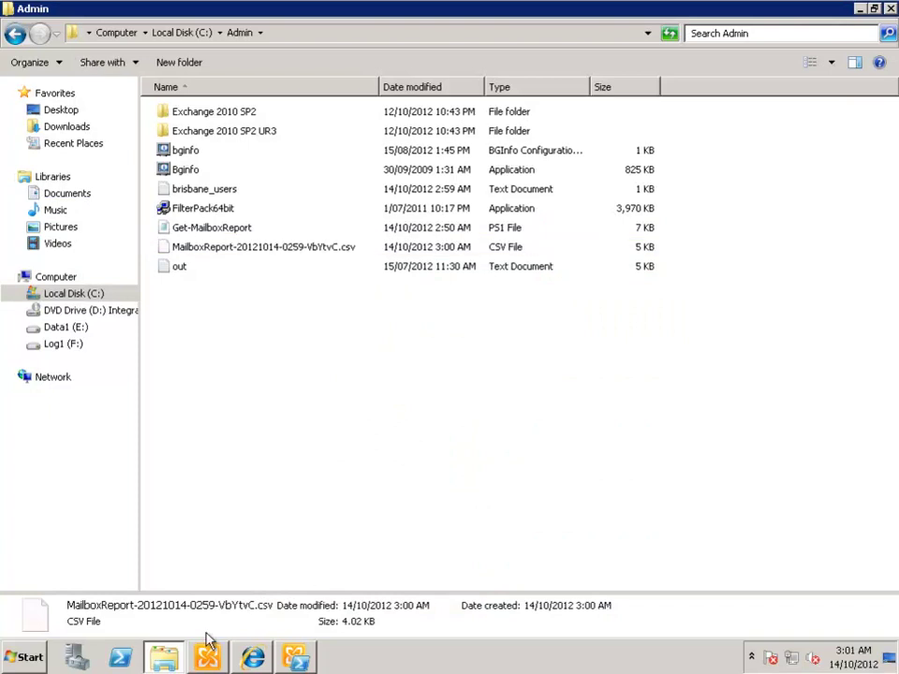
Select the 28 Brisbane user mailboxes and start a New Local Move Request
left_click(295, 658)
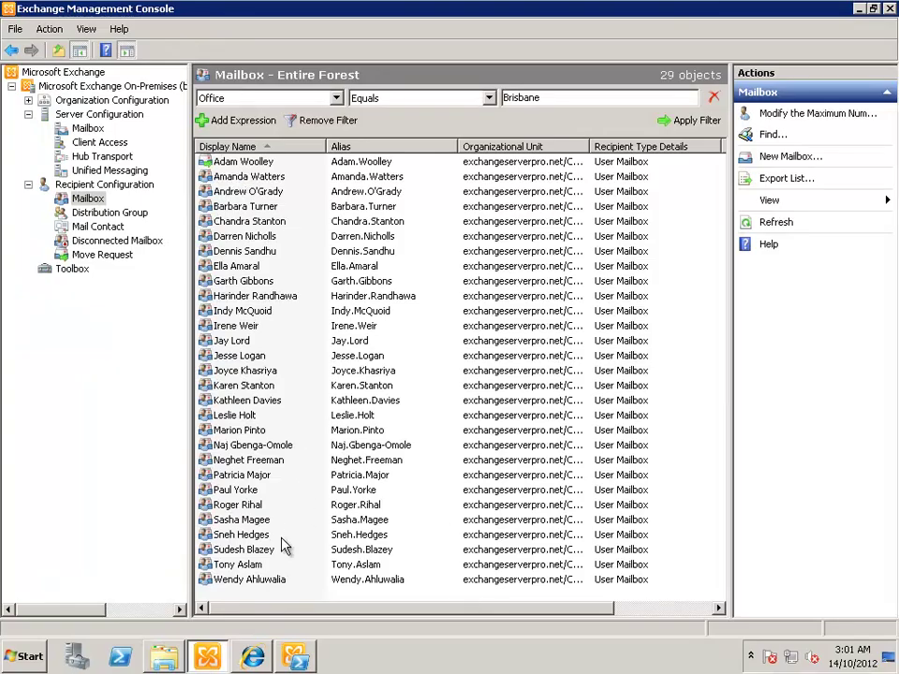
key("Down")
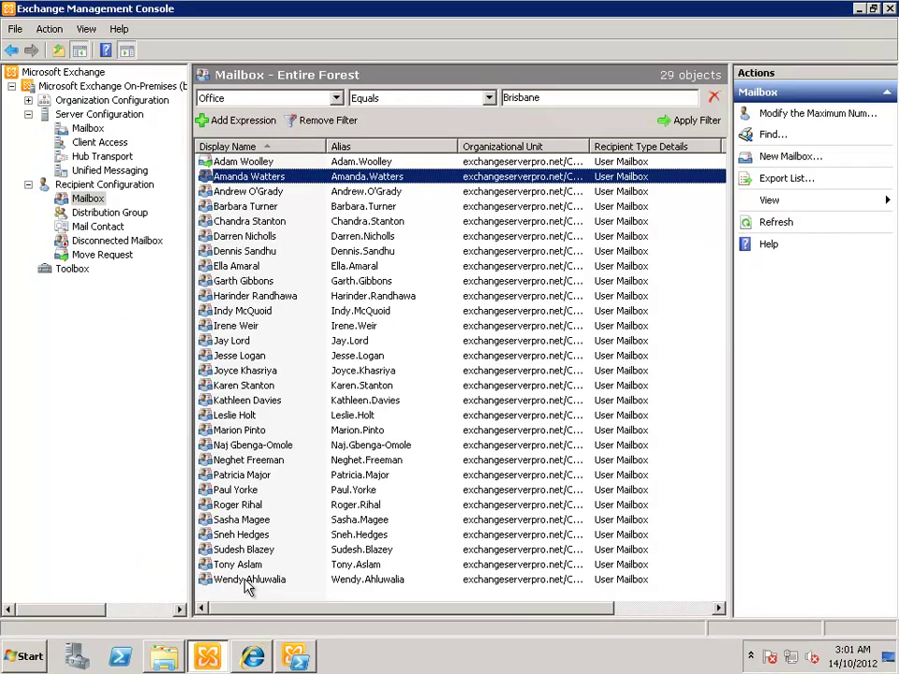
left_click(245, 580, "shift")
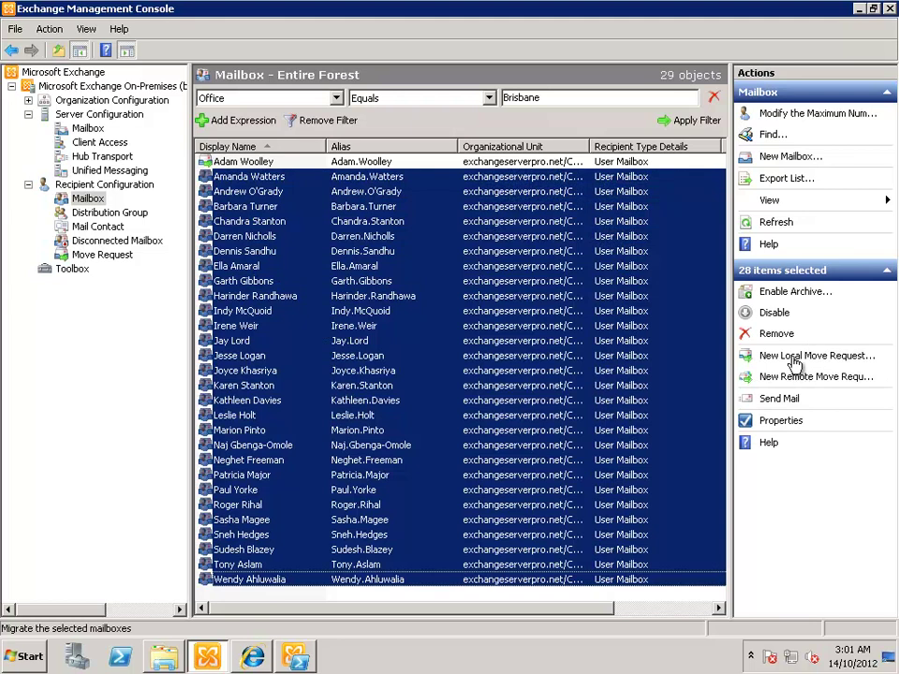
left_click(749, 356)
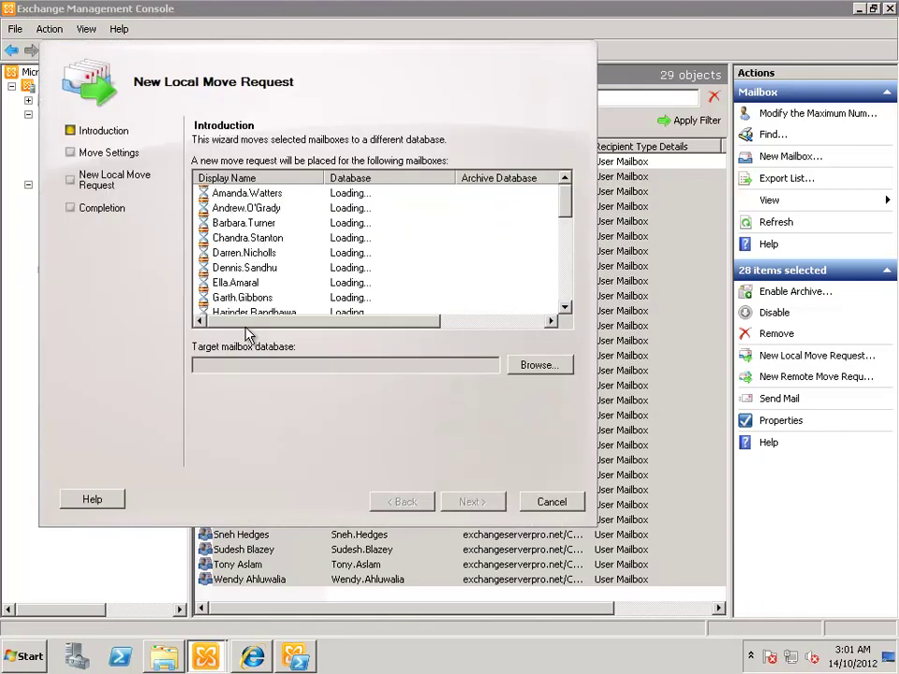
Target Mailbox Database 3 and create the local move requests for all 28 Brisbane mailboxes
left_click(535, 366)
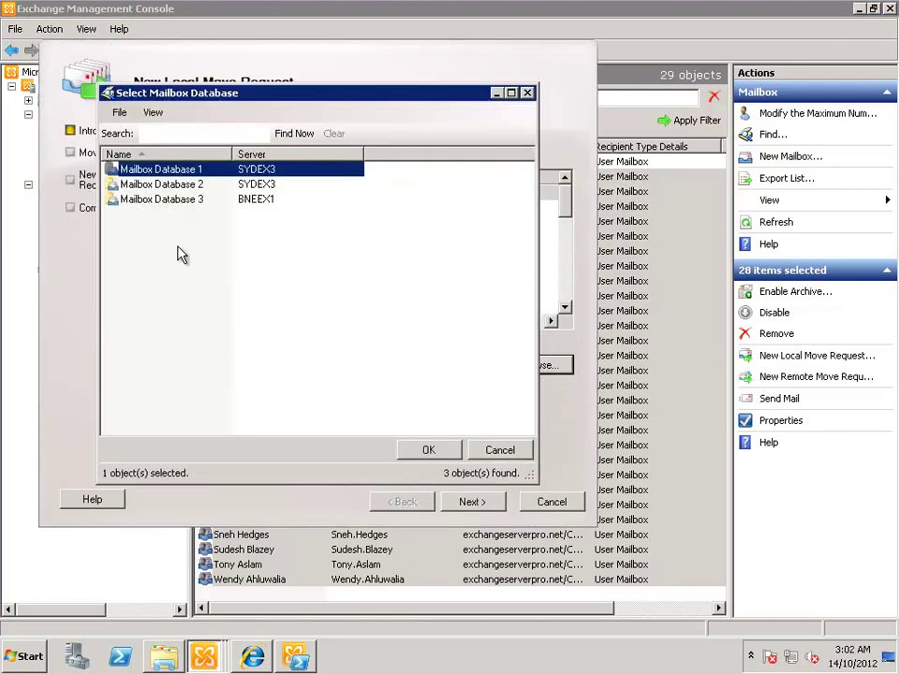
left_click(225, 201)
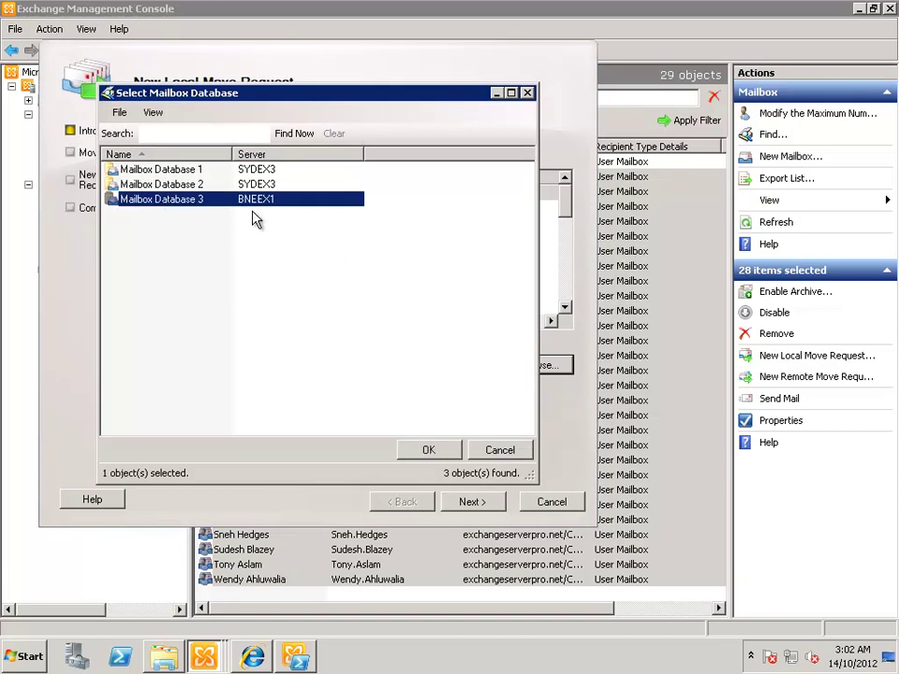
left_click(418, 451)
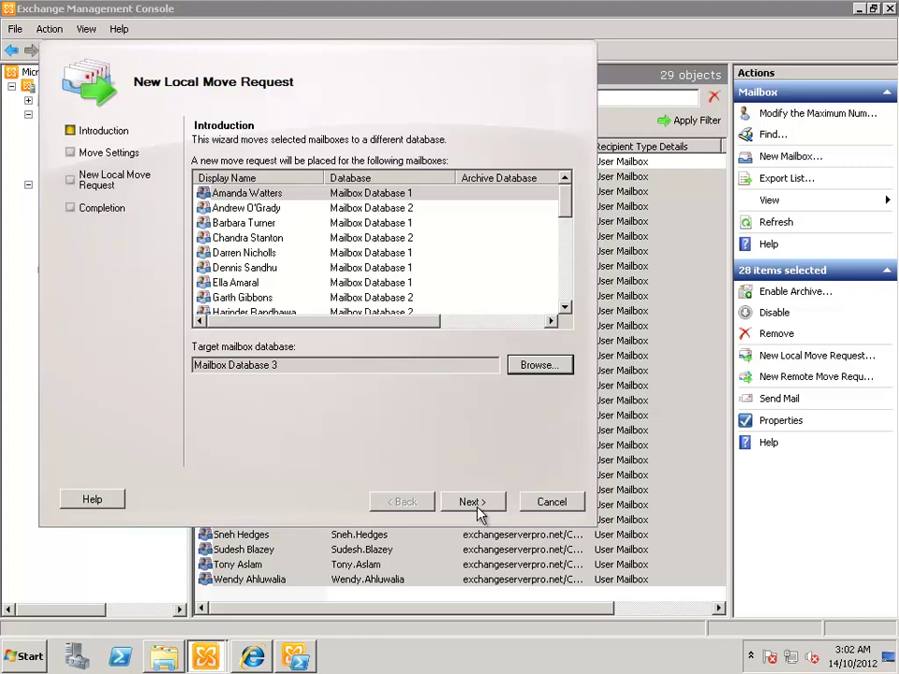
left_click(470, 503)
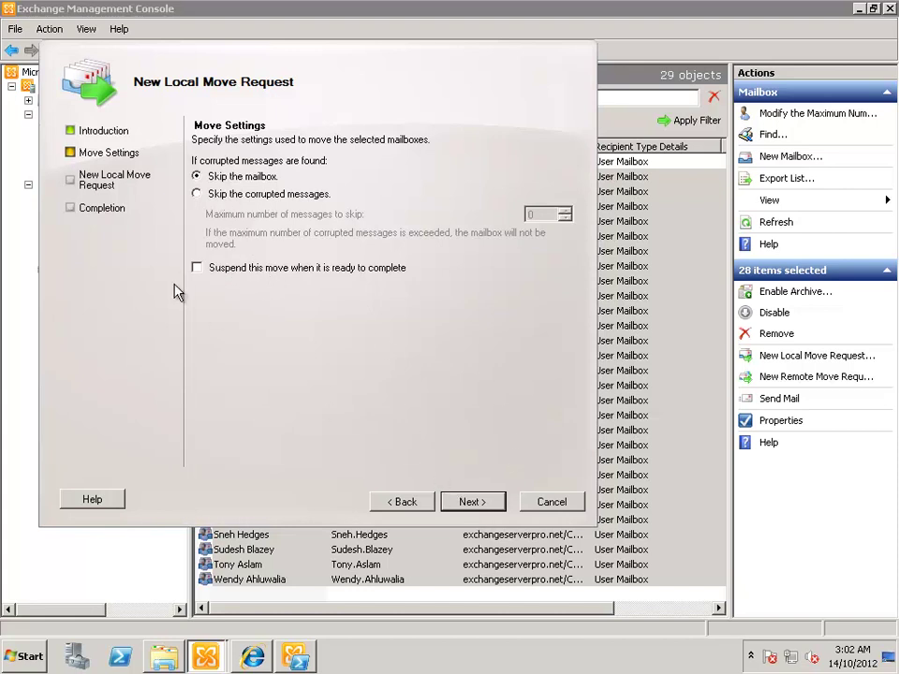
left_click(476, 503)
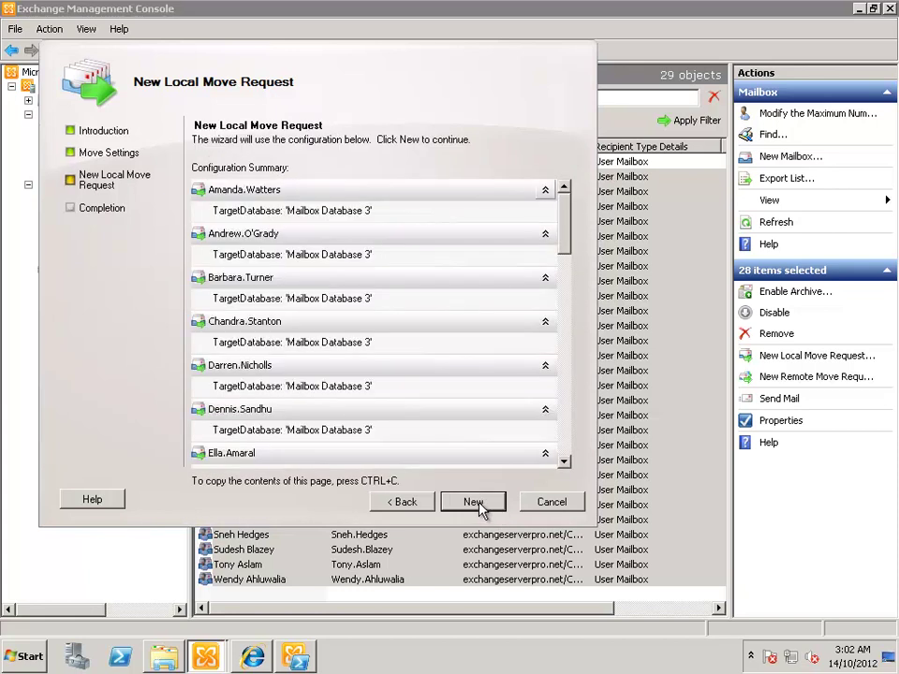
left_click(474, 503)
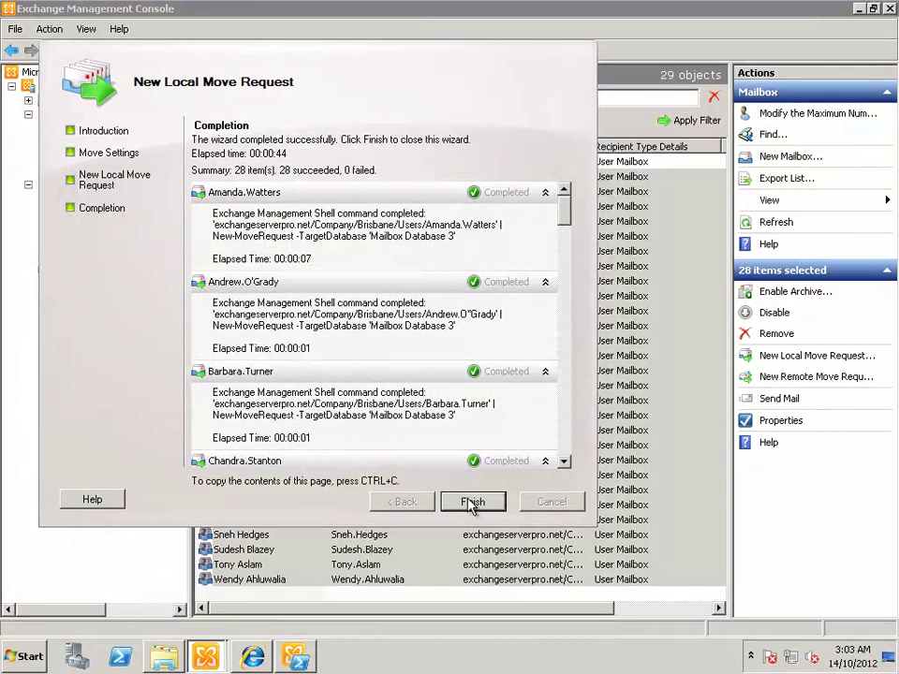
left_click(474, 503)
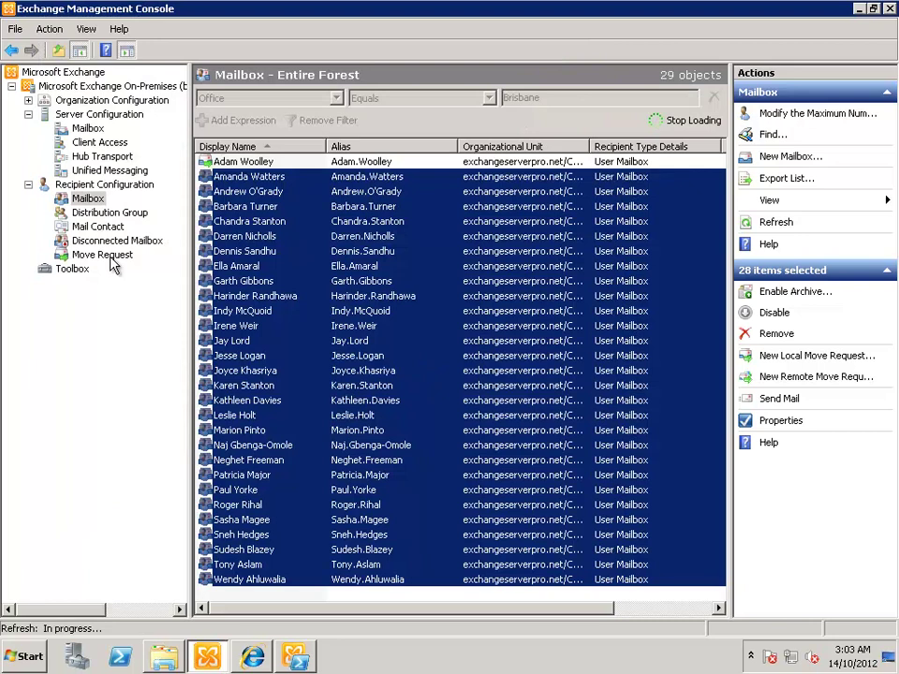
Select all 29 completed move requests in the Move Request list and choose Clear Move Request
left_click(107, 258)
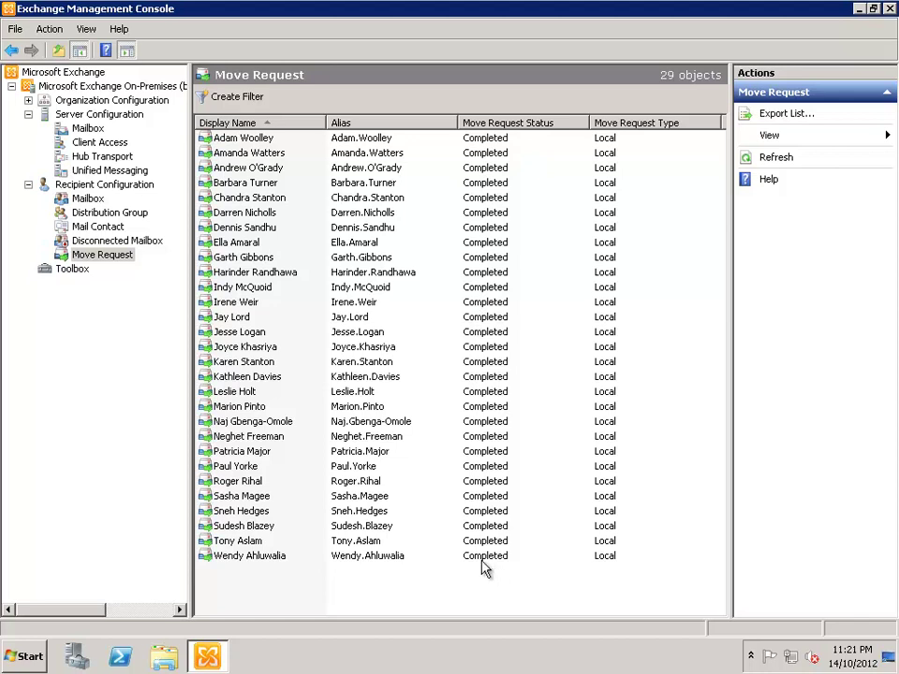
left_click(259, 556)
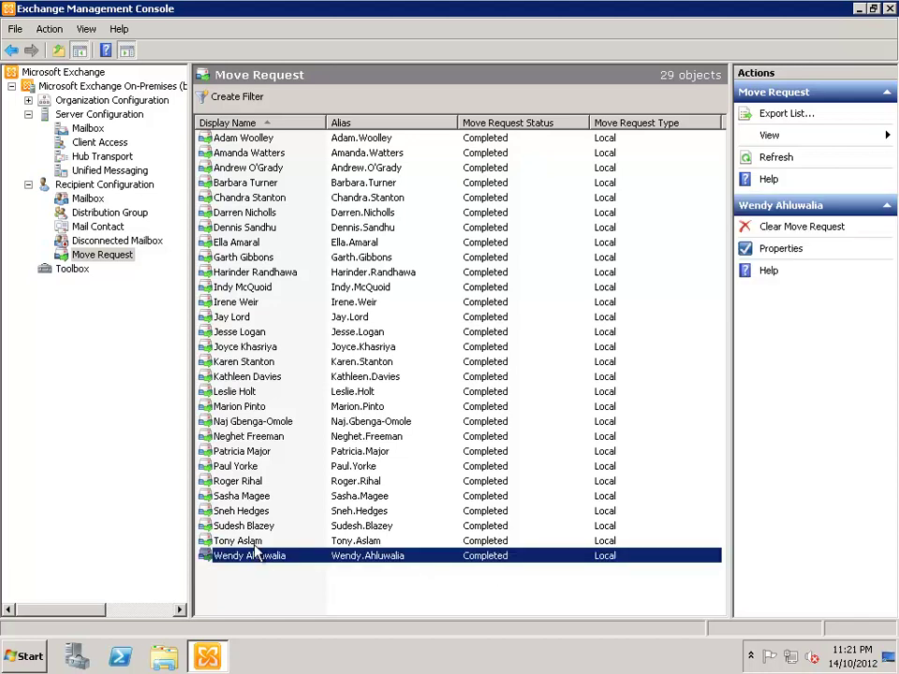
left_click(251, 141, "shift")
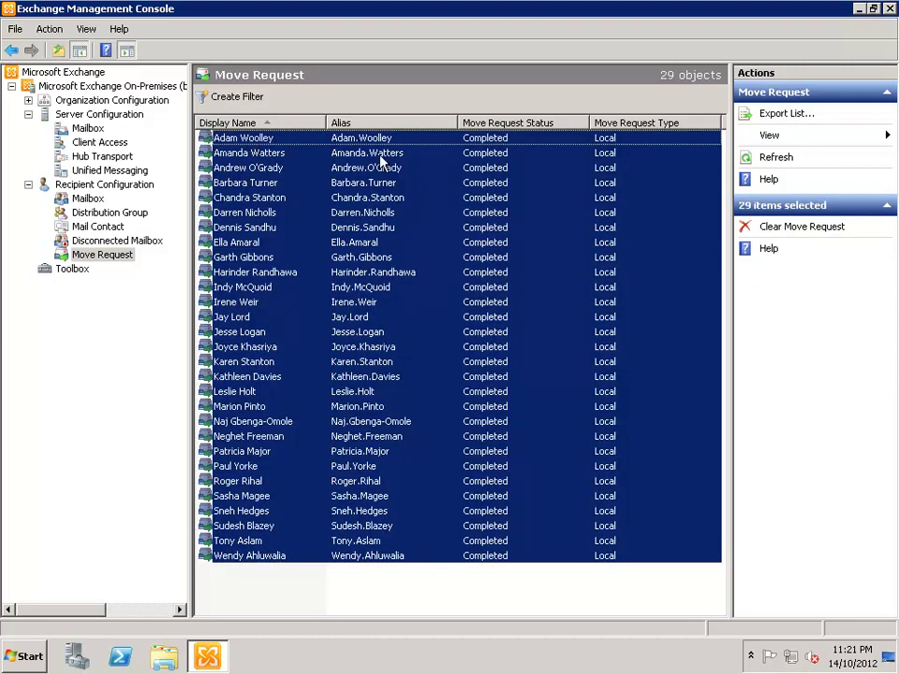
left_click(781, 234)
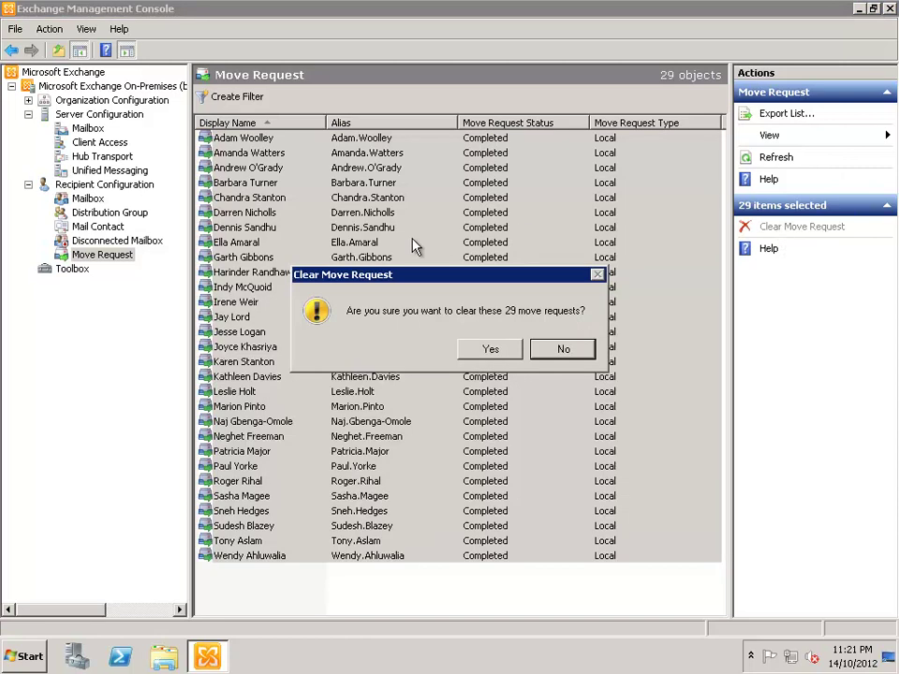